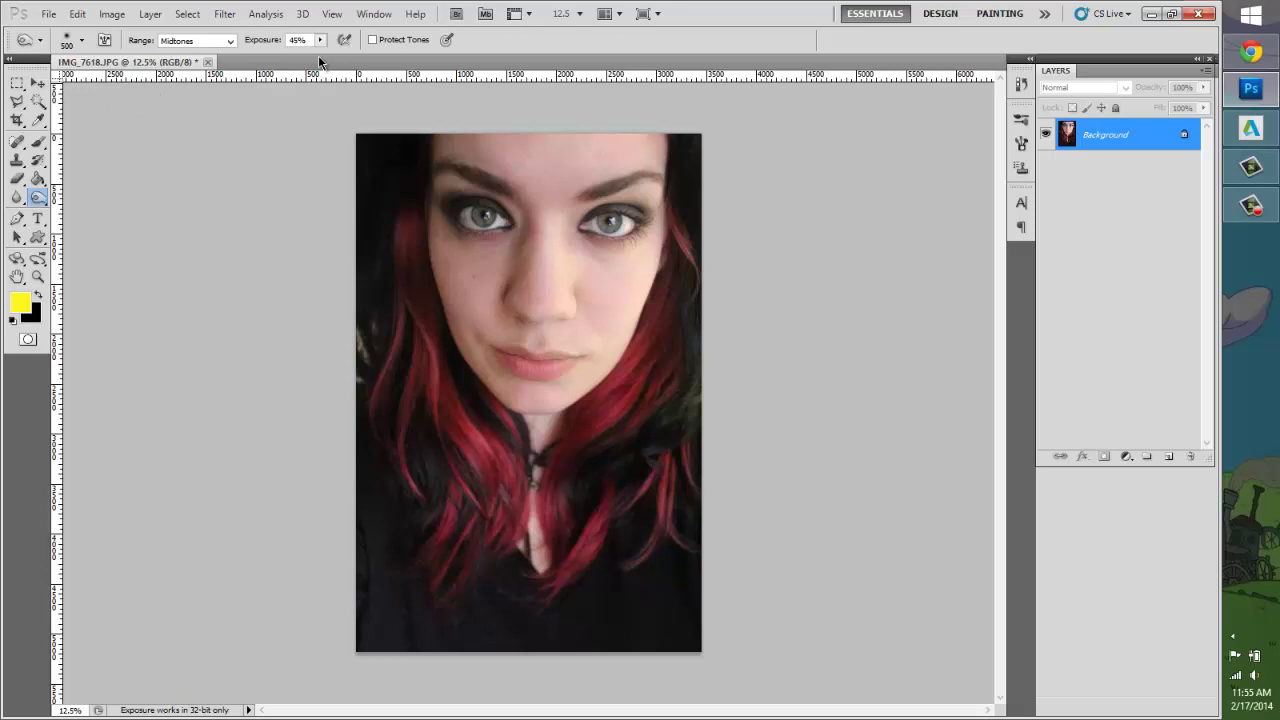
Step: Fit the portrait to the window, then zoom in to 50% between the eyes and nose
left_click(38, 277)
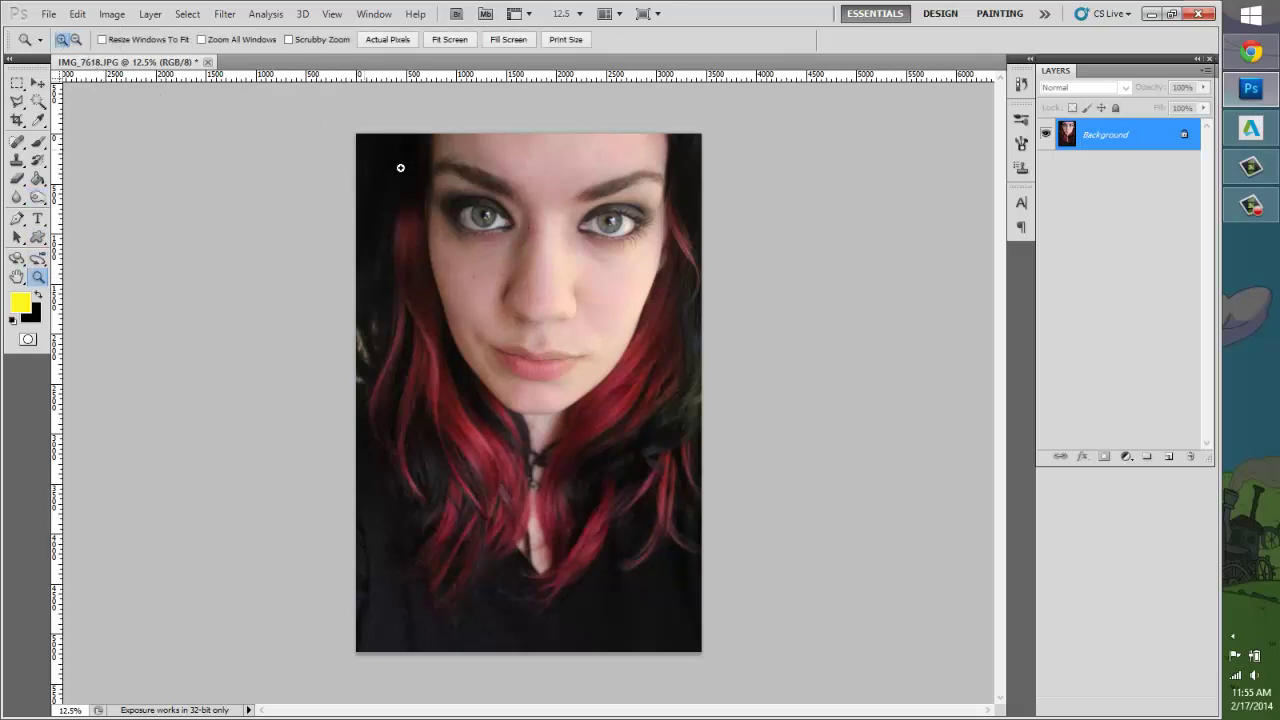
left_click(585, 250)
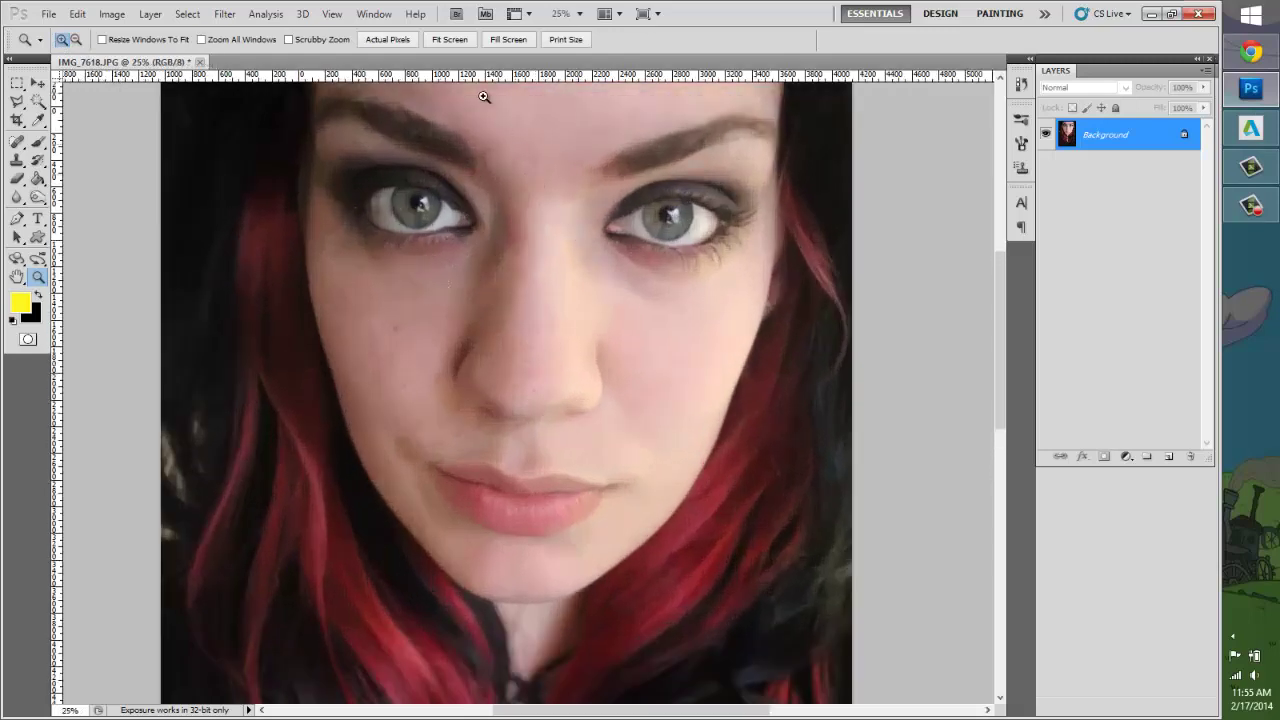
left_click(455, 40)
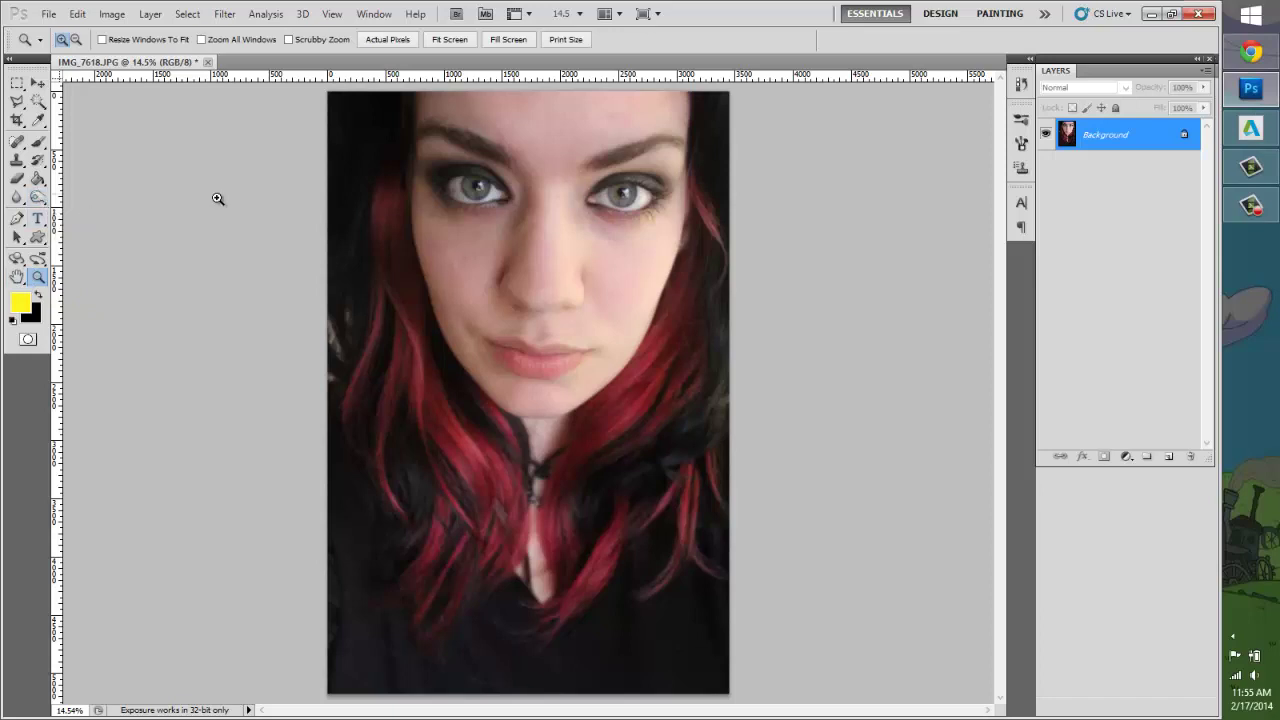
left_click_drag(38, 190, 78, 210)
key("z")
left_click(536, 180)
left_click(491, 191)
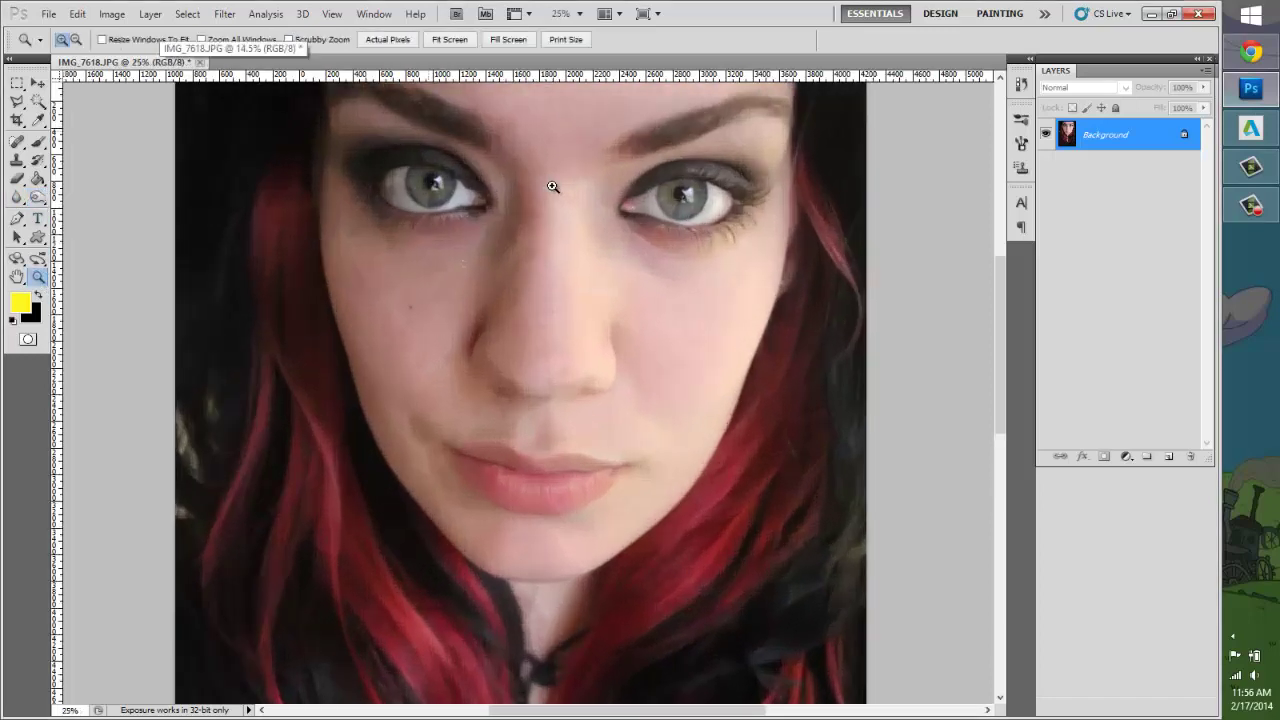
left_click(551, 189)
left_click(583, 260)
right_click(1132, 133)
Step: Duplicate the Background layer and burn the rims of both irises with a 123 px brush
left_click(1129, 164)
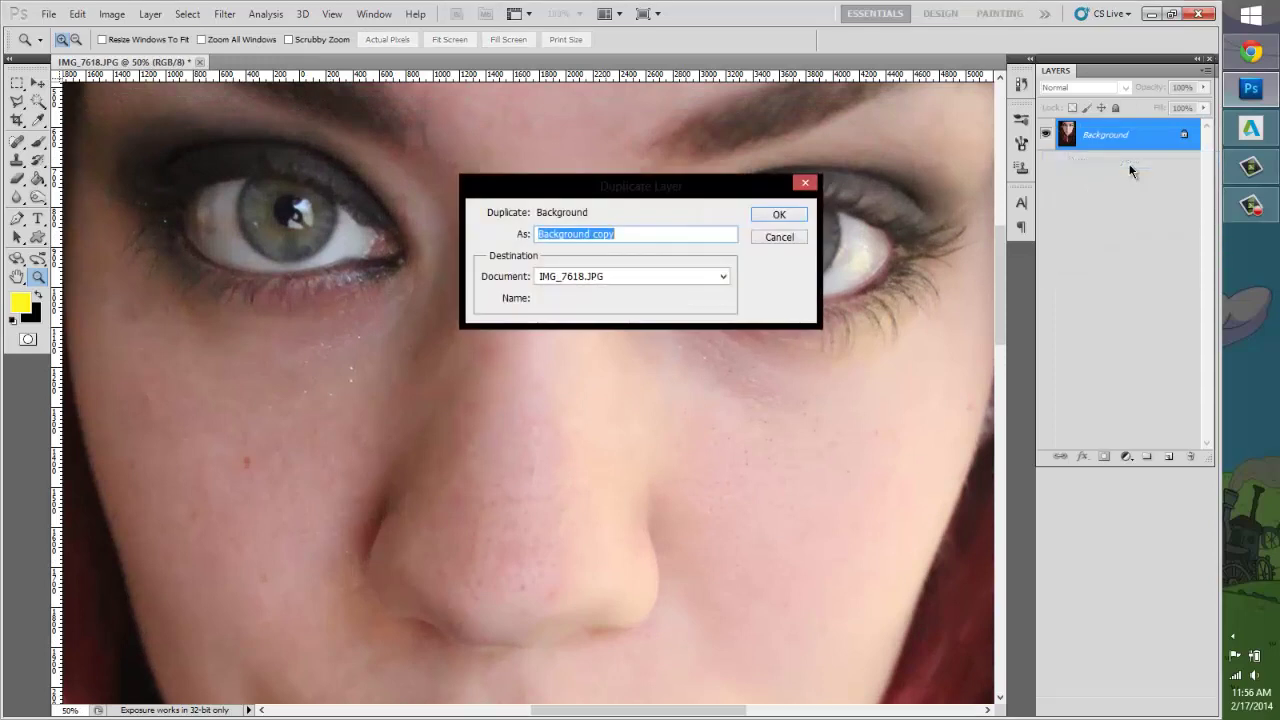
key("Return")
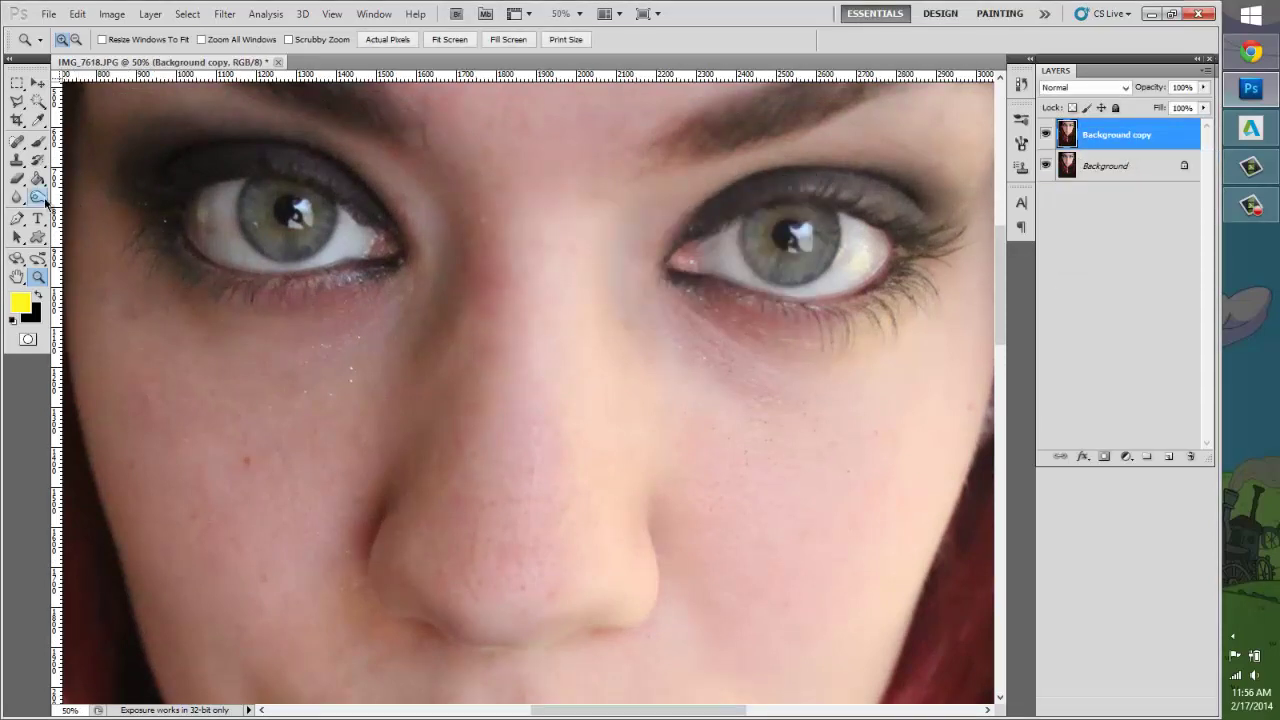
left_click(37, 196)
left_click(84, 213)
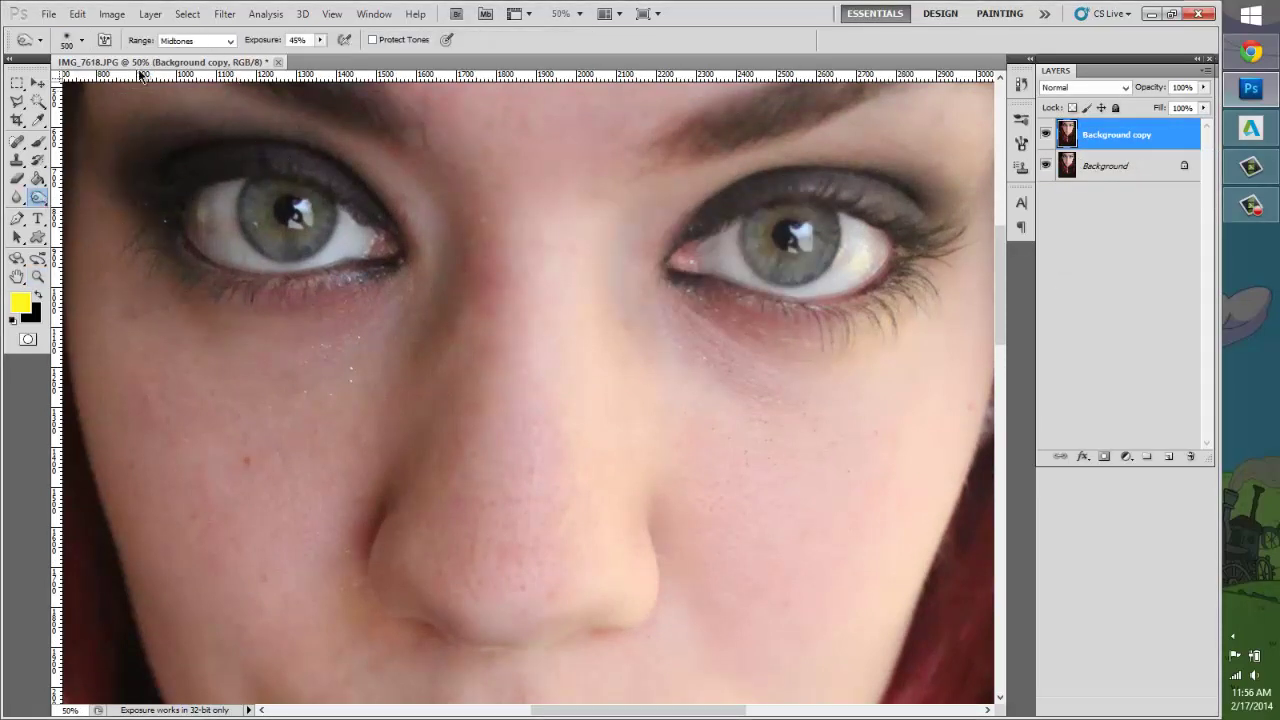
left_click(83, 41)
left_click_drag(71, 86, 131, 82)
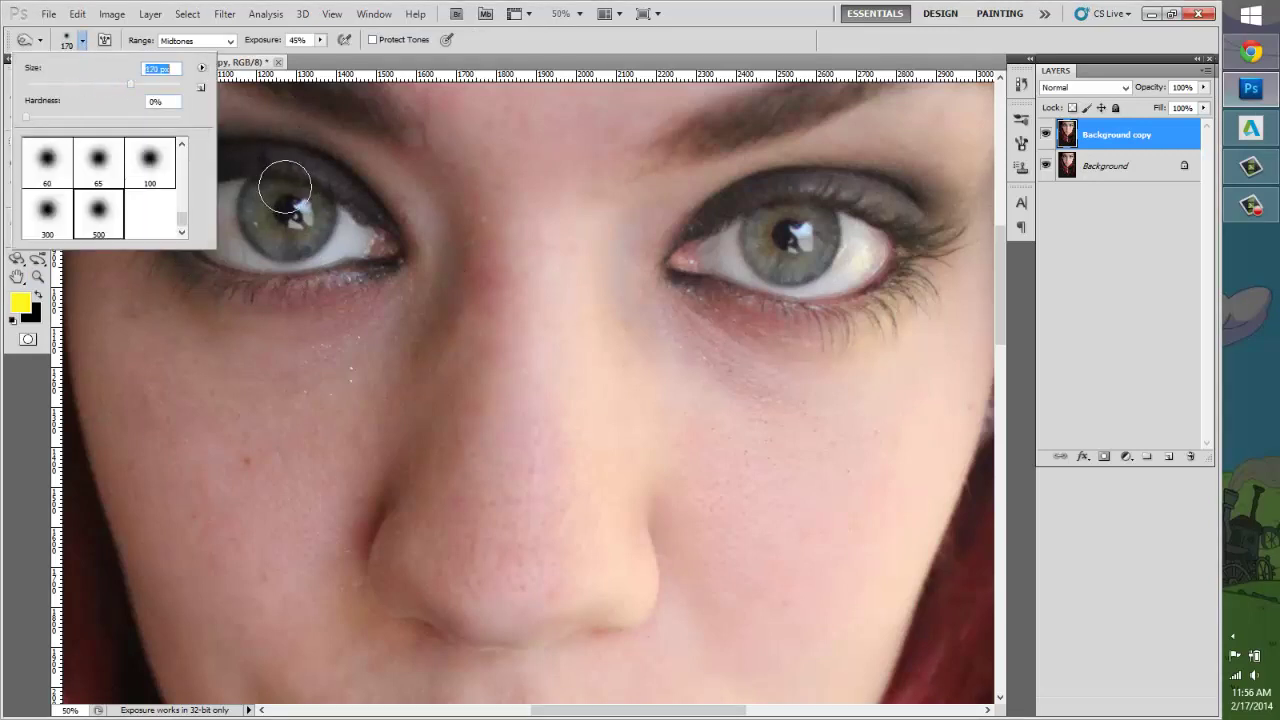
left_click(113, 86)
left_click(257, 206)
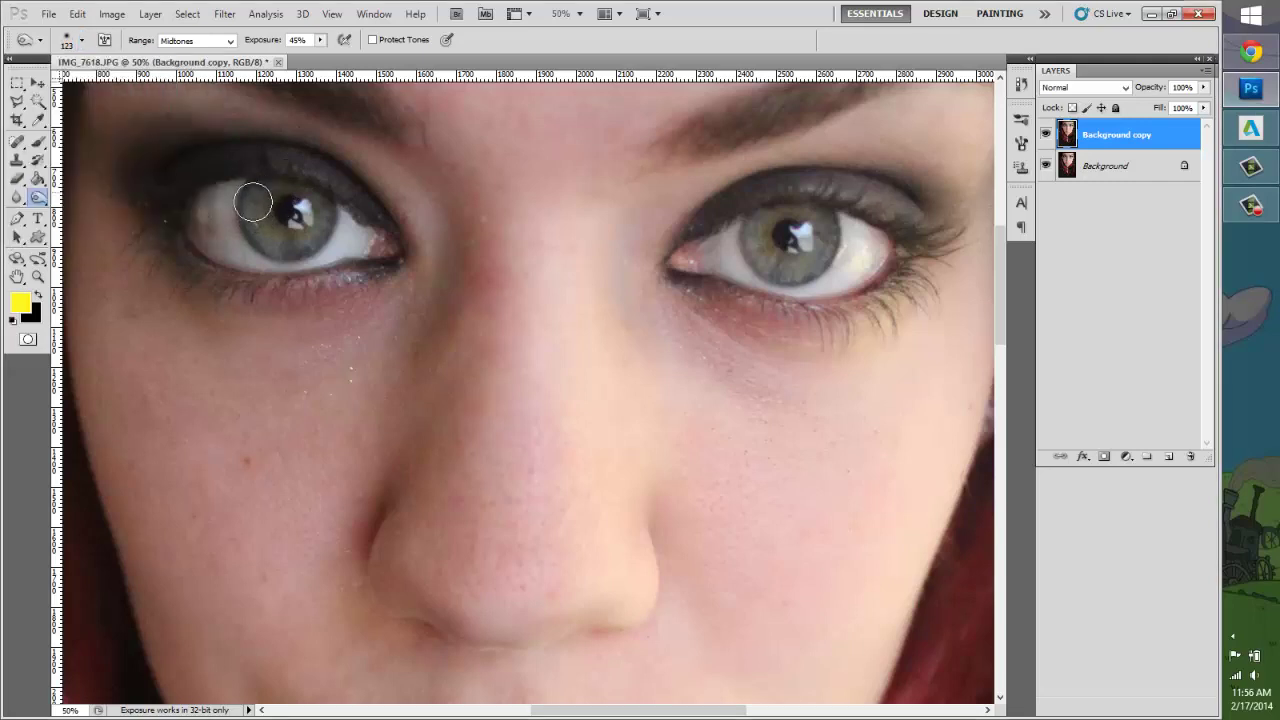
mouse_move(269, 254)
left_mouse_down()
mouse_move(333, 226)
mouse_move(331, 209)
mouse_move(329, 242)
mouse_move(273, 262)
mouse_move(239, 242)
mouse_move(239, 200)
mouse_move(249, 193)
mouse_move(253, 251)
mouse_move(307, 257)
left_mouse_up()
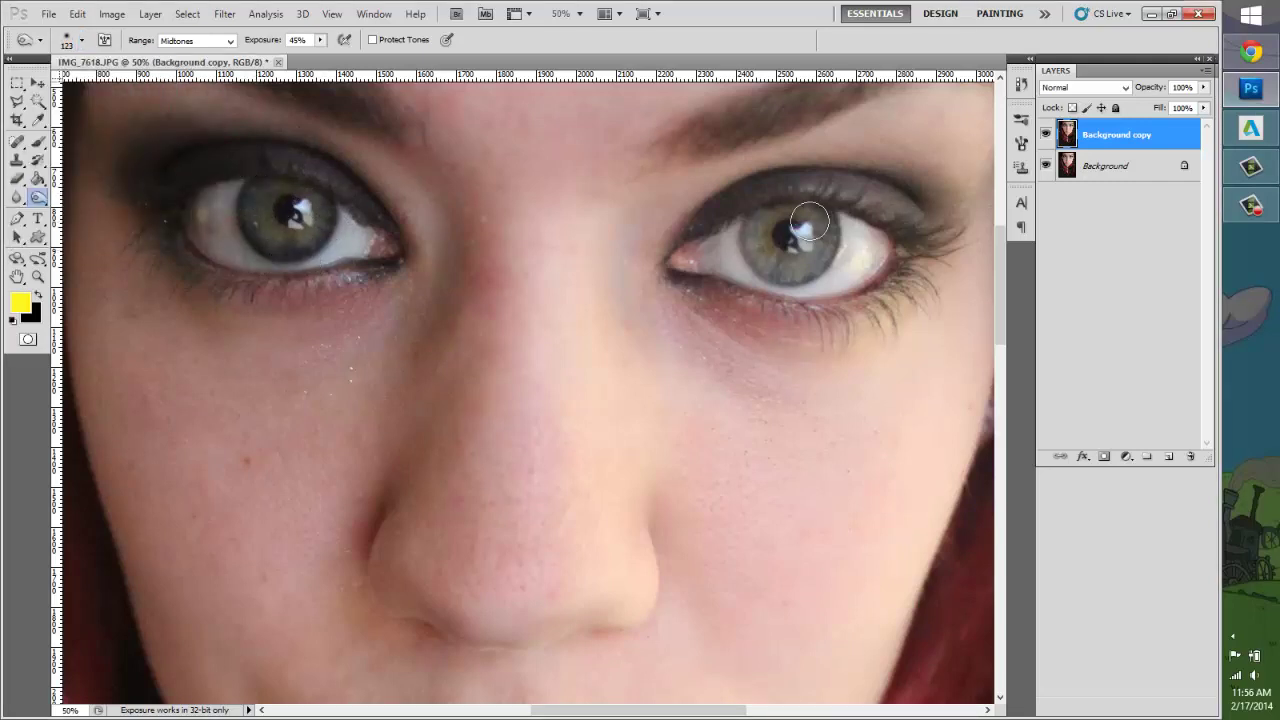
mouse_move(738, 246)
left_mouse_down()
mouse_move(784, 282)
mouse_move(826, 270)
mouse_move(837, 213)
mouse_move(841, 242)
mouse_move(802, 284)
mouse_move(779, 284)
mouse_move(749, 253)
mouse_move(746, 226)
mouse_move(753, 275)
mouse_move(798, 286)
mouse_move(831, 263)
mouse_move(813, 200)
left_mouse_up()
Step: Lighten both irises with the Dodge tool, then fit the photo to the window
right_click(44, 200)
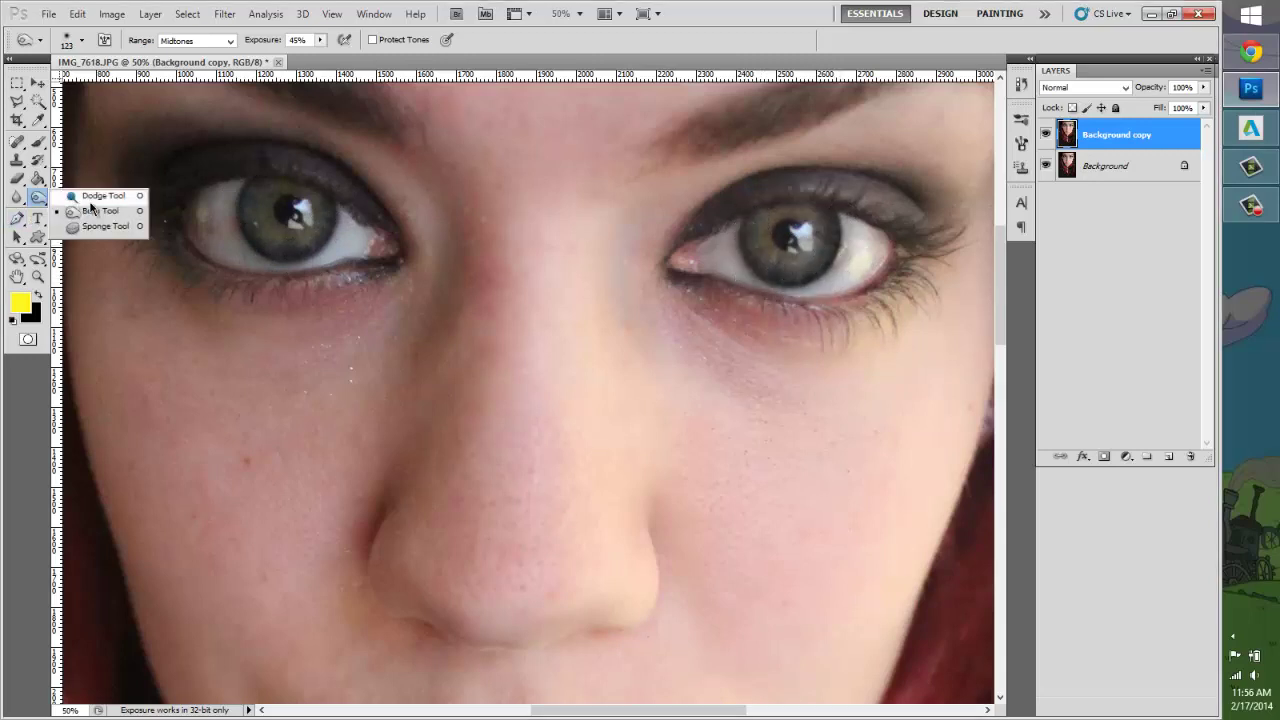
left_click(90, 197)
mouse_move(266, 198)
left_mouse_down()
mouse_move(276, 237)
mouse_move(307, 237)
mouse_move(316, 203)
mouse_move(275, 195)
mouse_move(267, 212)
mouse_move(271, 238)
mouse_move(309, 207)
left_mouse_up()
mouse_move(780, 222)
left_mouse_down()
mouse_move(772, 252)
mouse_move(796, 261)
mouse_move(824, 234)
mouse_move(789, 208)
mouse_move(806, 214)
mouse_move(808, 246)
mouse_move(788, 255)
mouse_move(762, 237)
mouse_move(769, 218)
mouse_move(780, 268)
left_mouse_up()
mouse_move(282, 197)
left_mouse_down()
mouse_move(272, 227)
mouse_move(298, 227)
mouse_move(306, 202)
mouse_move(289, 228)
mouse_move(268, 193)
left_mouse_up()
left_click(36, 279)
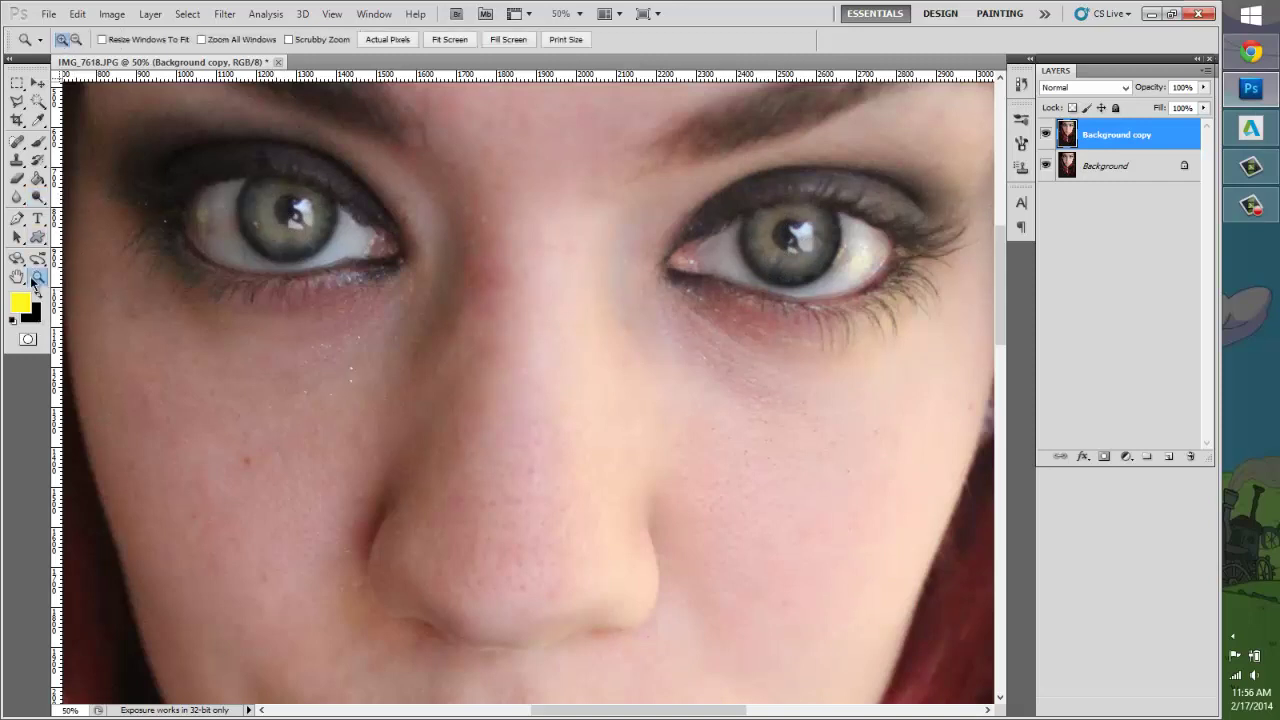
left_click(450, 39)
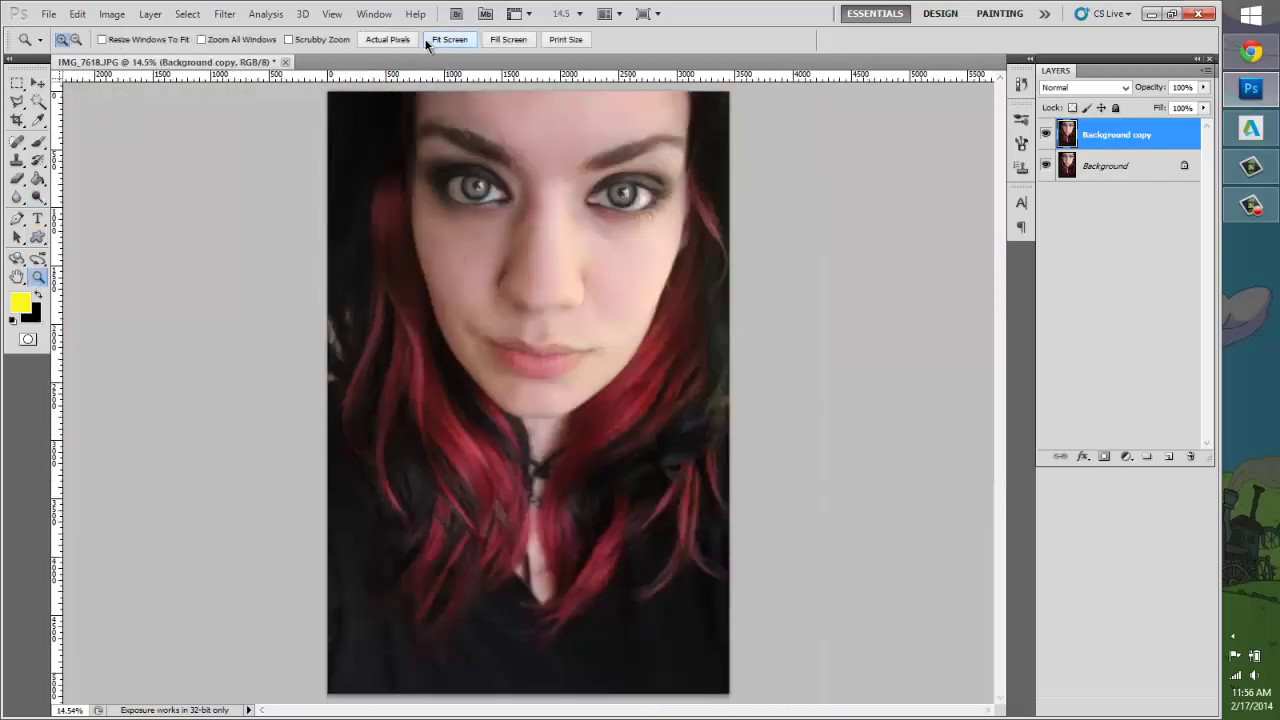
left_click(517, 186)
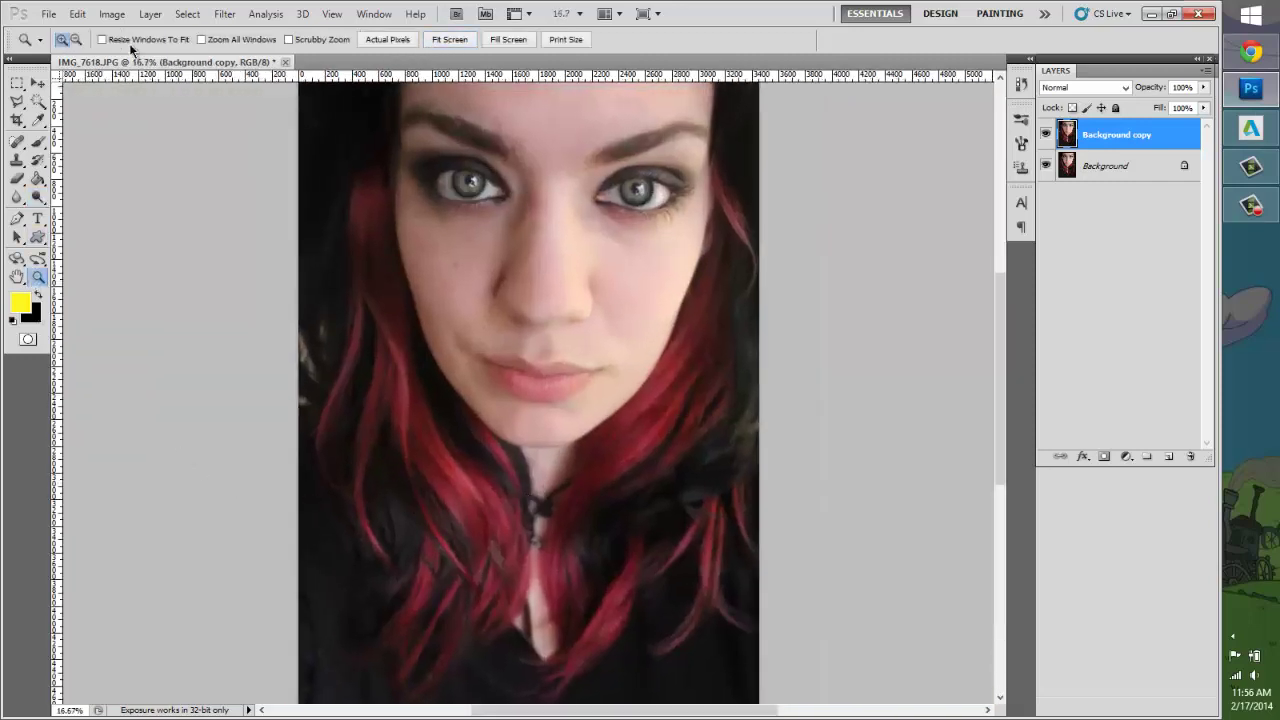
Step: Add a new Layer 1 and attempt a black Edit > Stroke, which fails without a selection
left_click(1207, 70)
left_click(1163, 87)
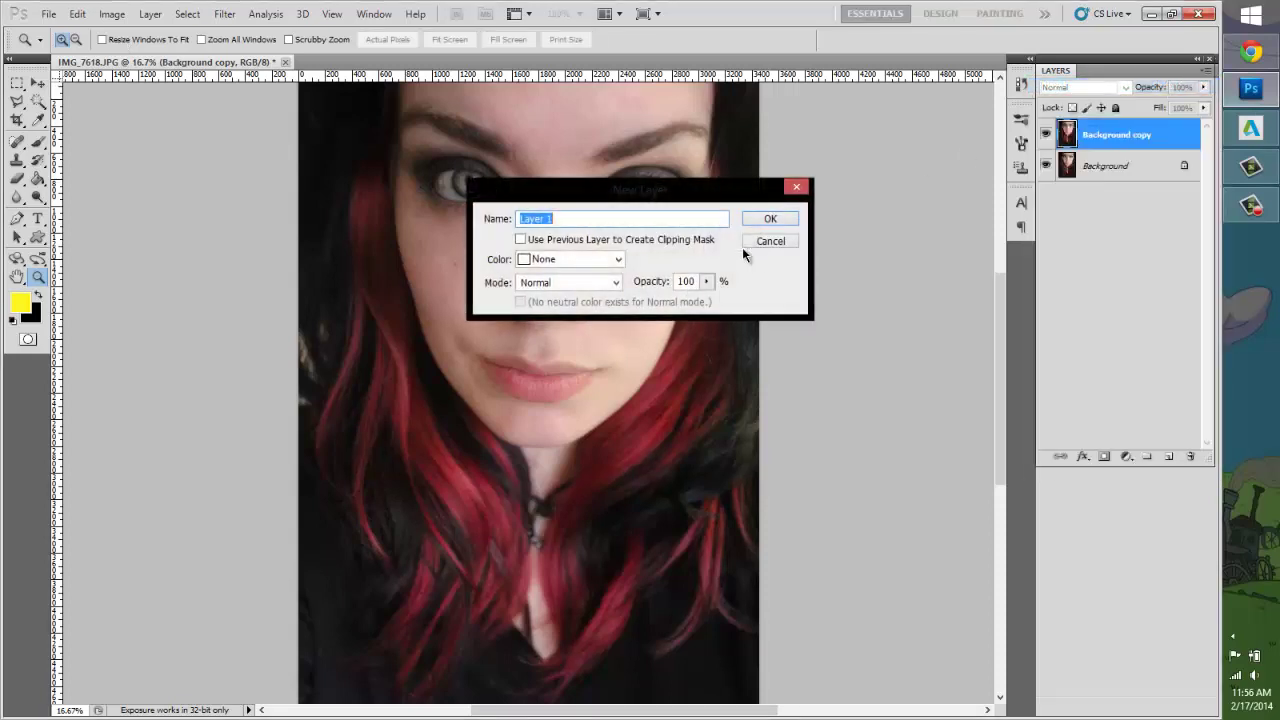
left_click(760, 220)
left_click(77, 14)
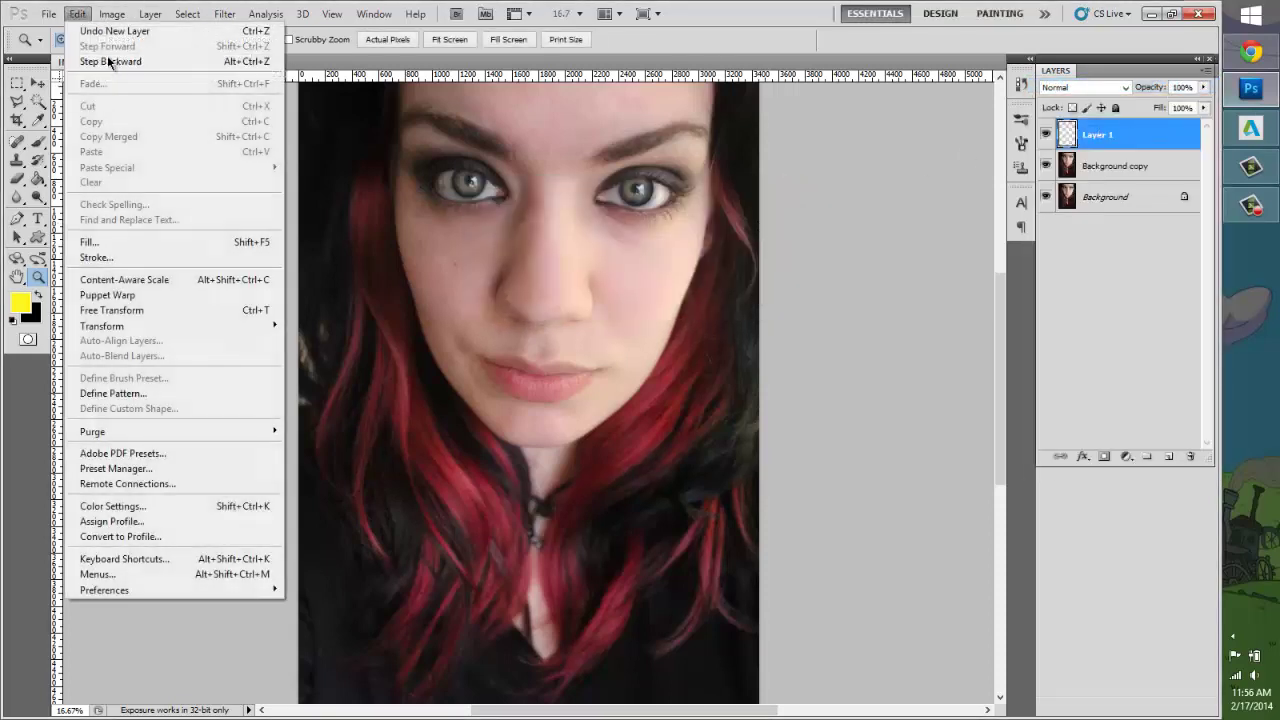
left_click(131, 256)
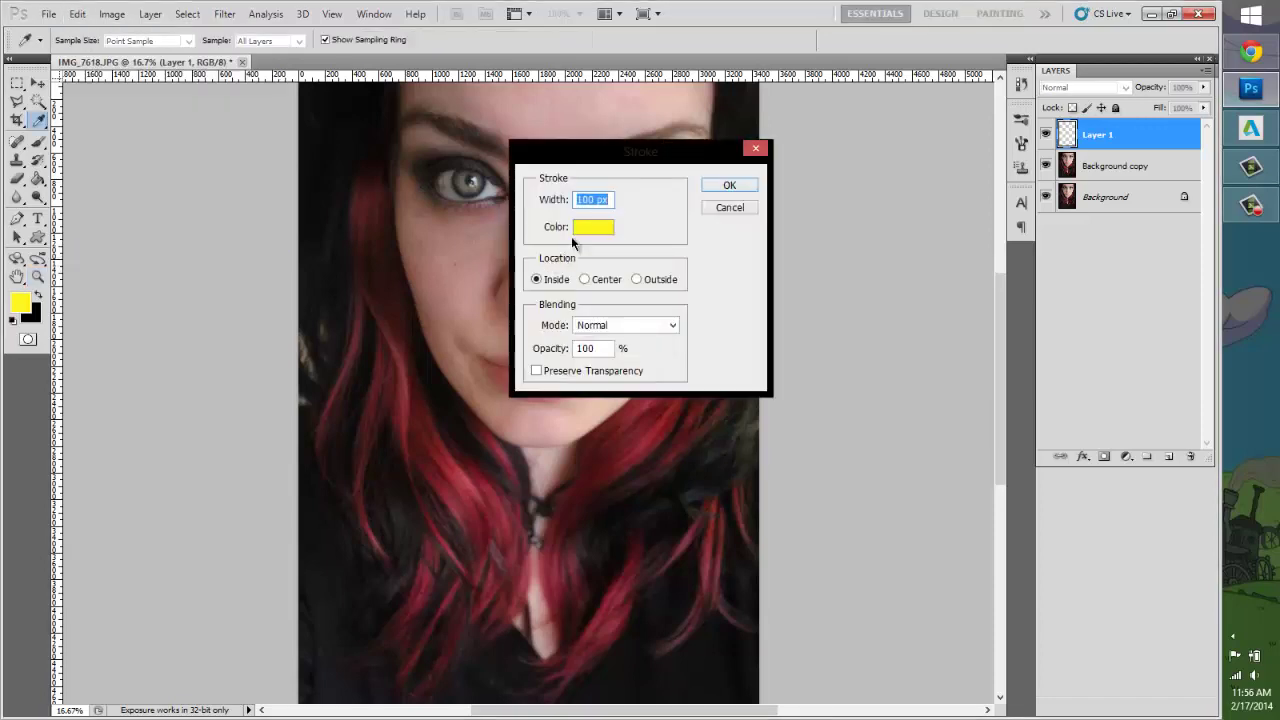
left_click(577, 234)
left_click(946, 309)
left_click(1104, 99)
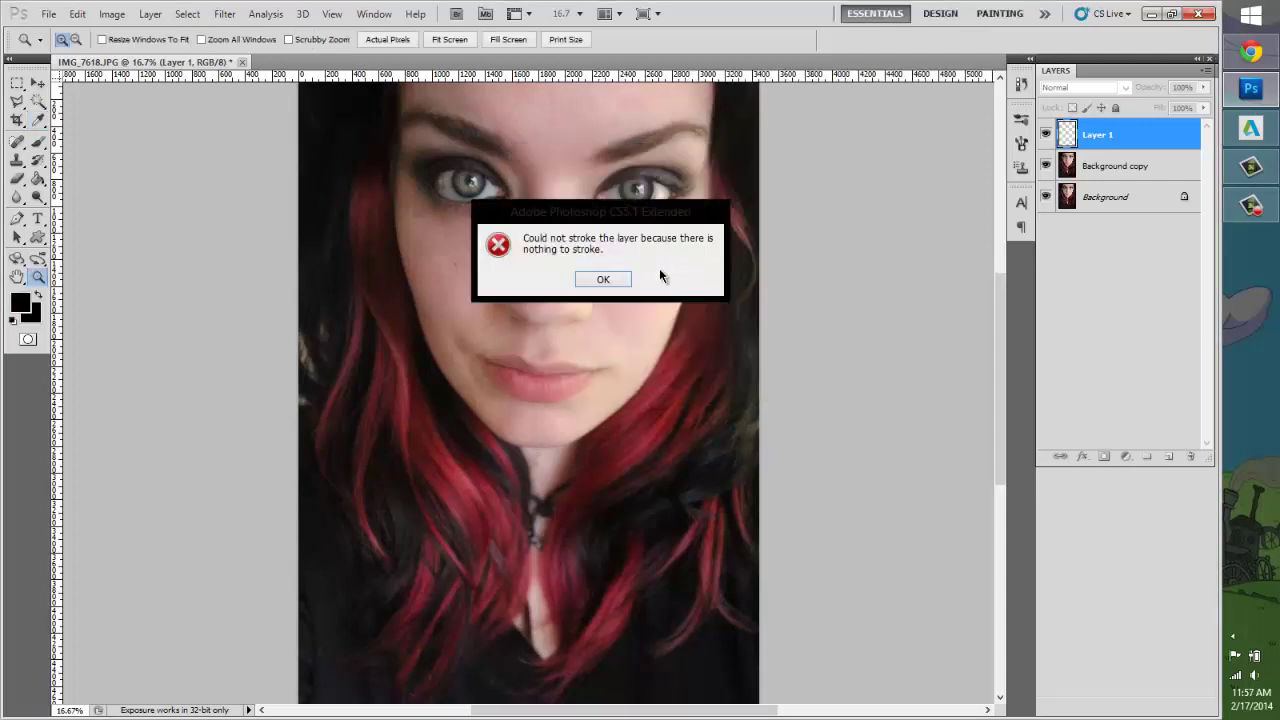
left_click(603, 279)
Step: Select the entire image and stroke it with a 100 px black border
key("w")
key("ctrl+a")
left_click(77, 13)
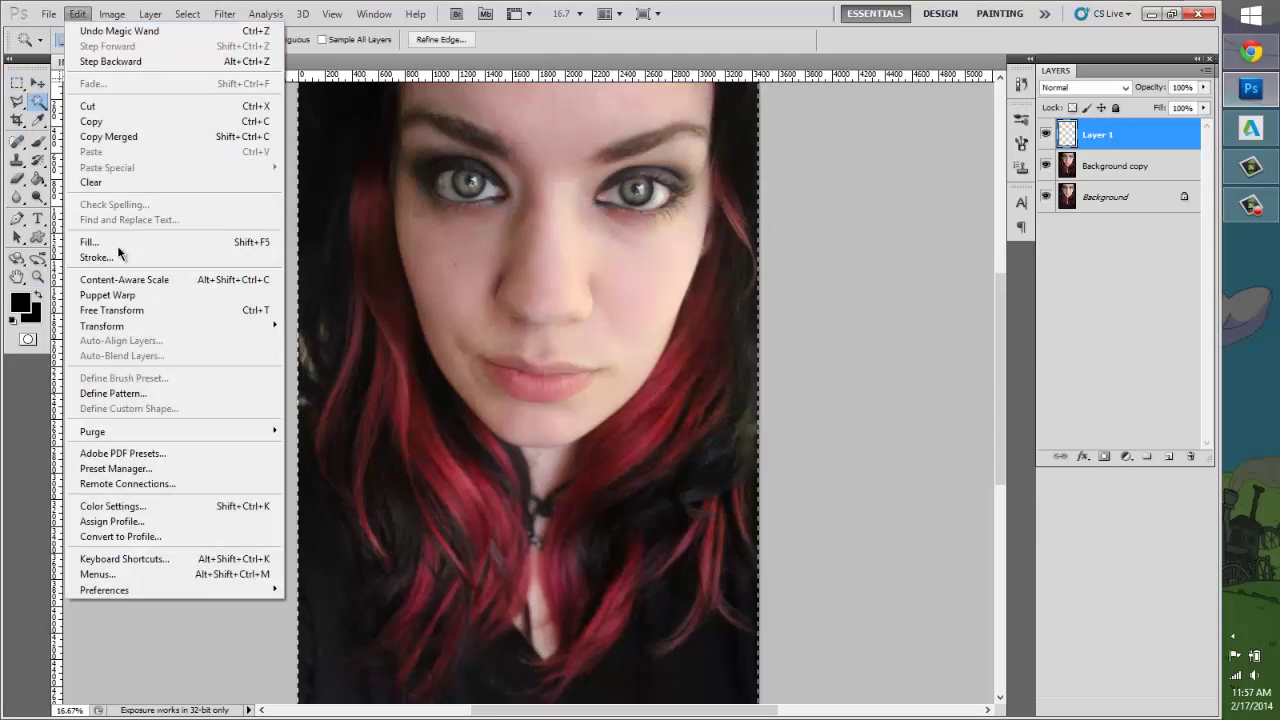
left_click(160, 257)
left_click(713, 187)
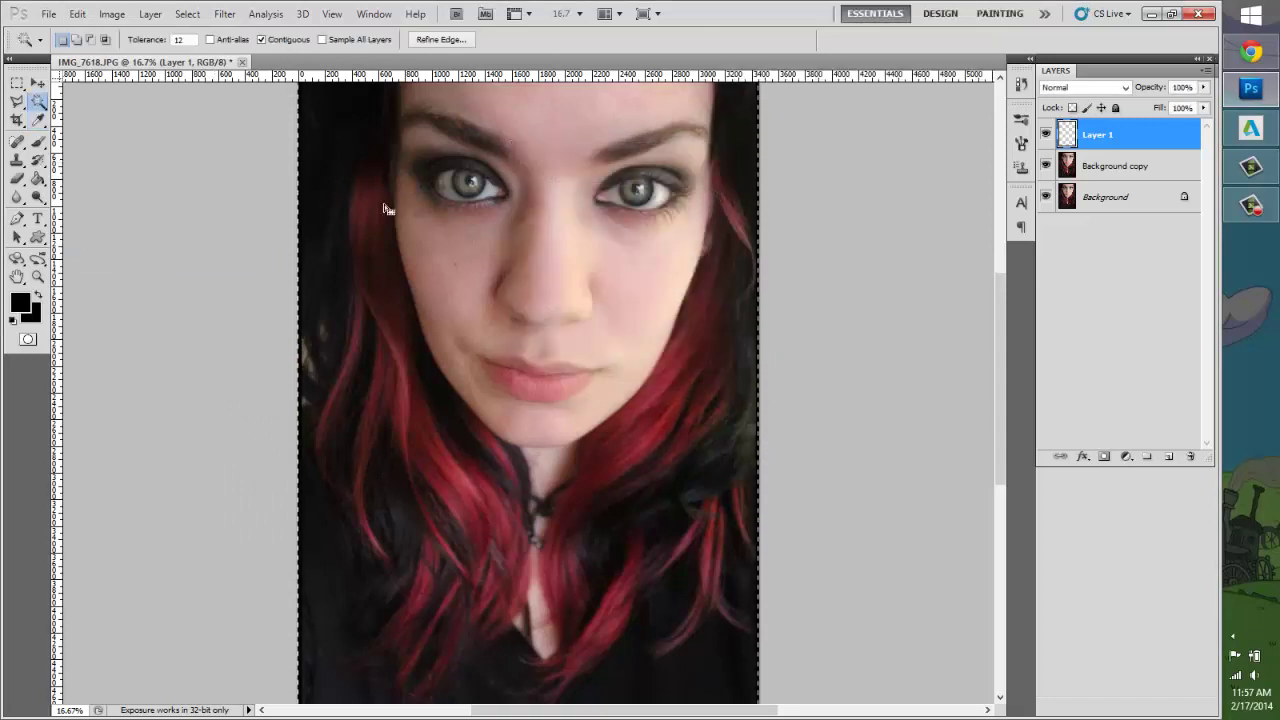
left_click(77, 13)
left_click(160, 254)
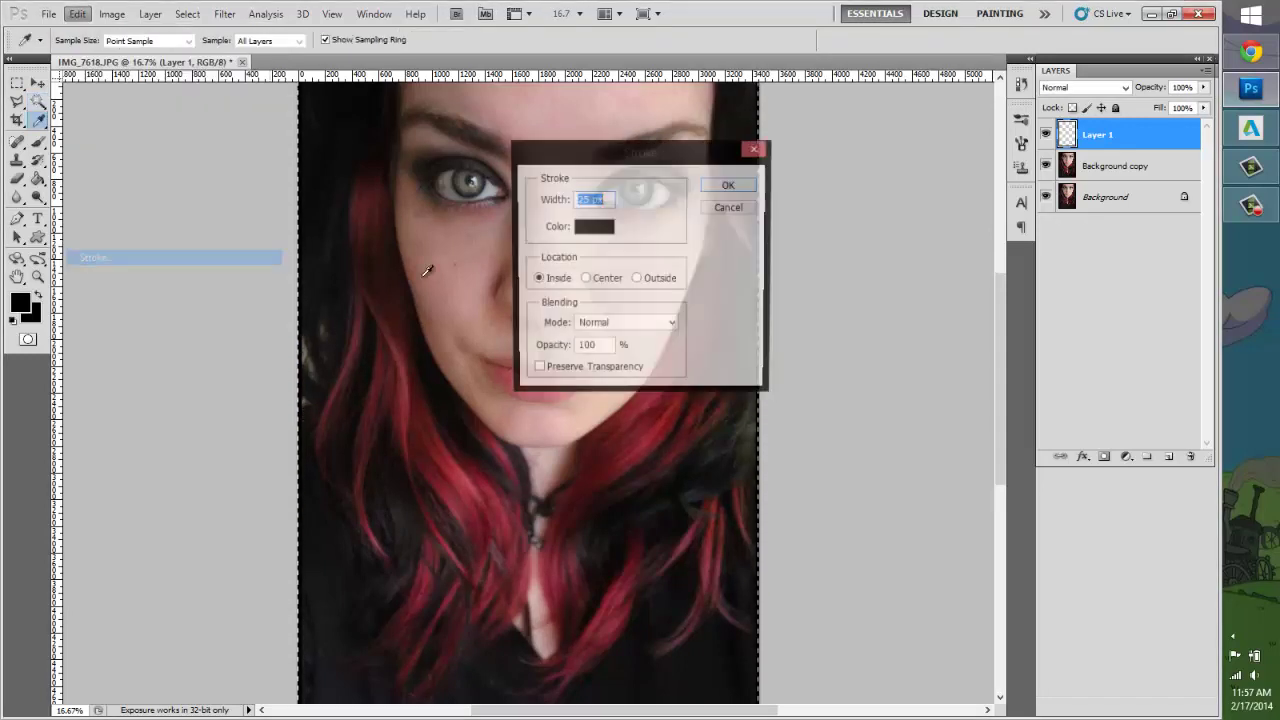
type("100")
key("Return")
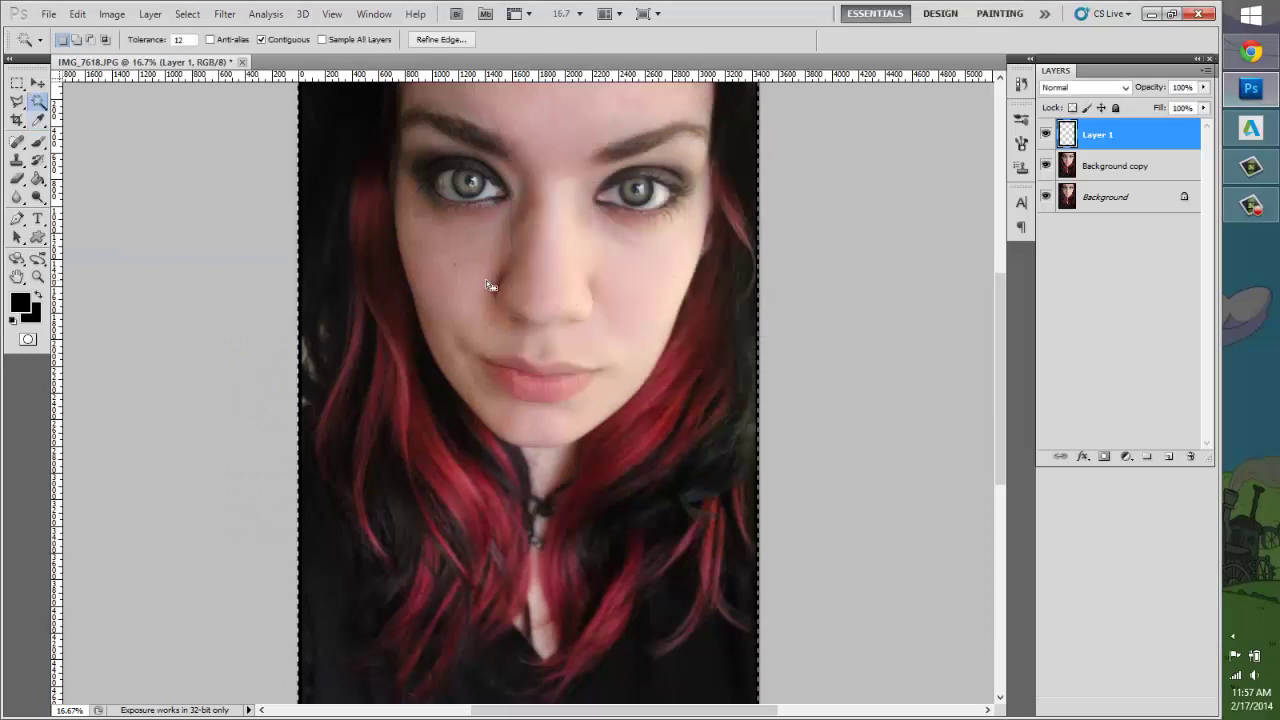
Step: Blur the black border with a Gaussian Blur of 26.1 pixels radius
left_click(224, 13)
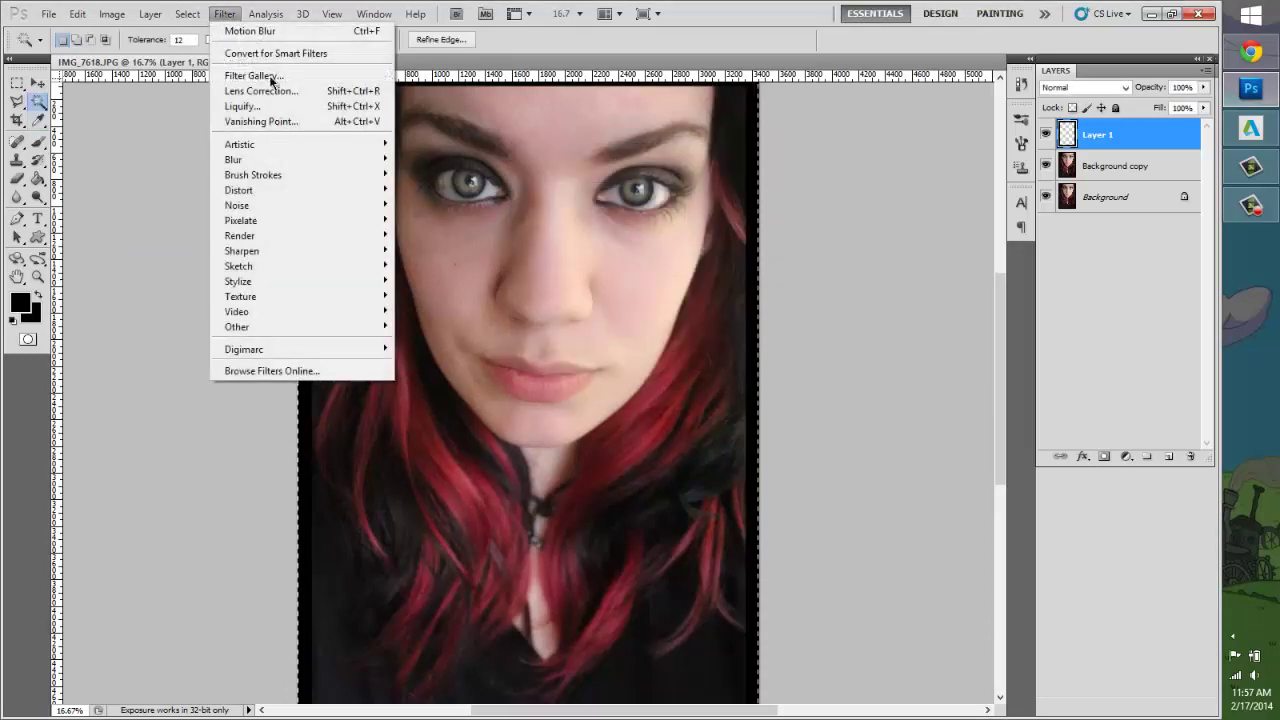
mouse_move(287, 162)
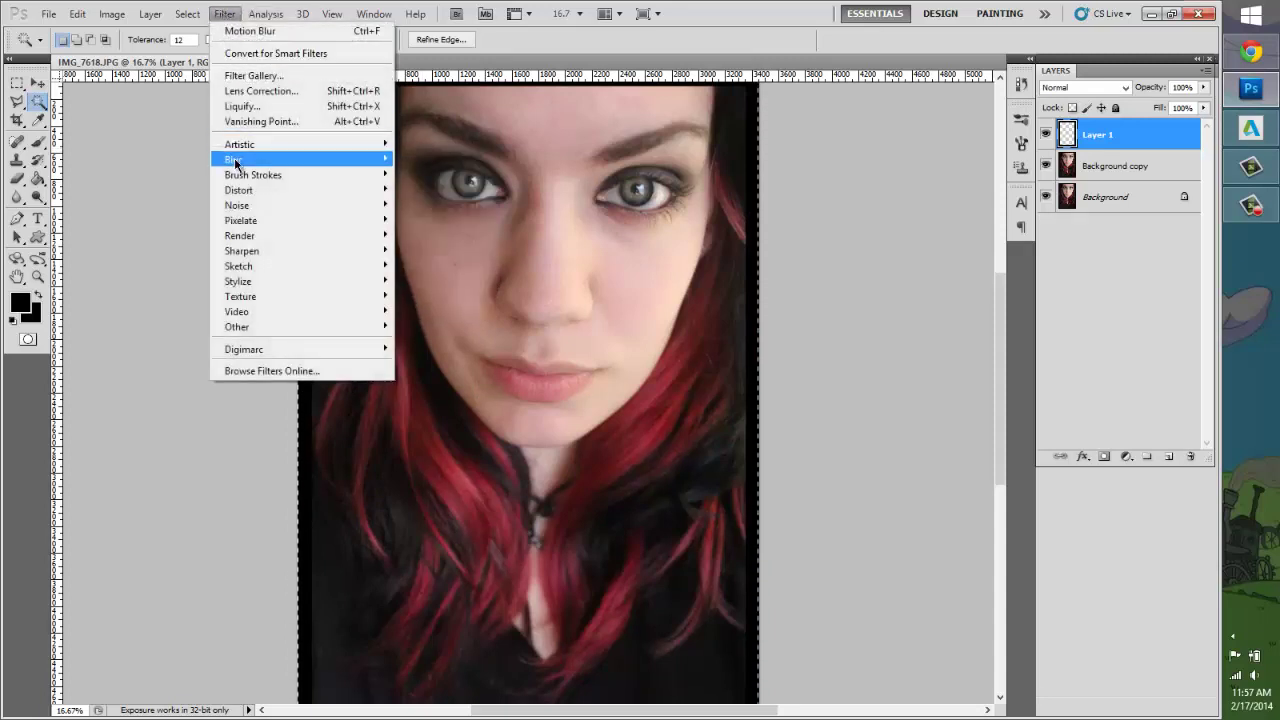
left_click(432, 219)
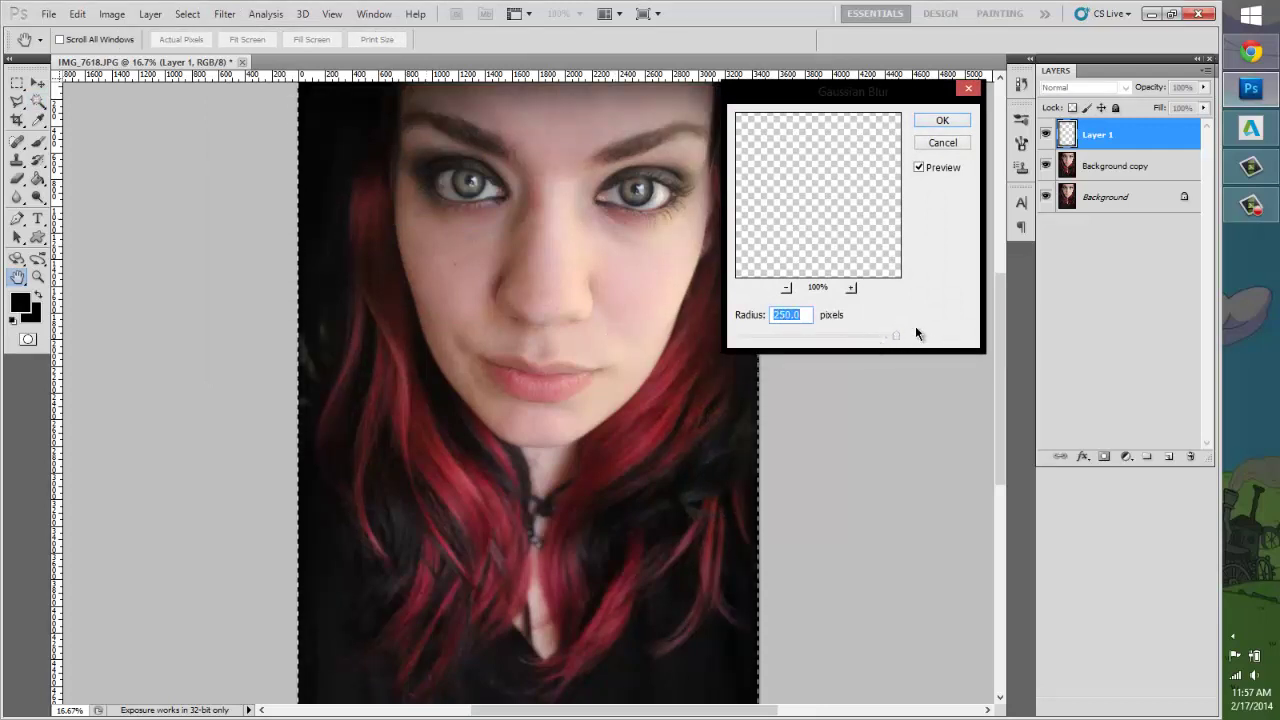
left_click_drag(896, 336, 825, 343)
left_click(945, 124)
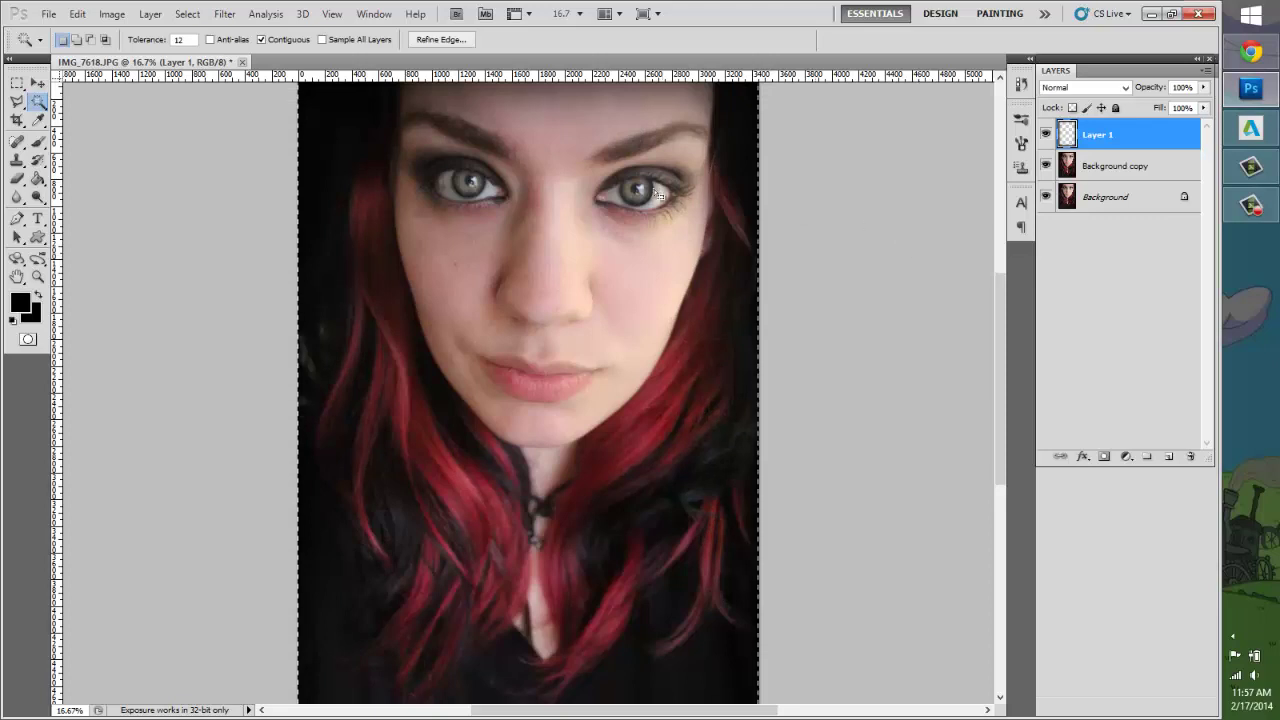
Step: On a new Layer 2, paint black strokes with a 500 px soft brush
left_click(38, 142)
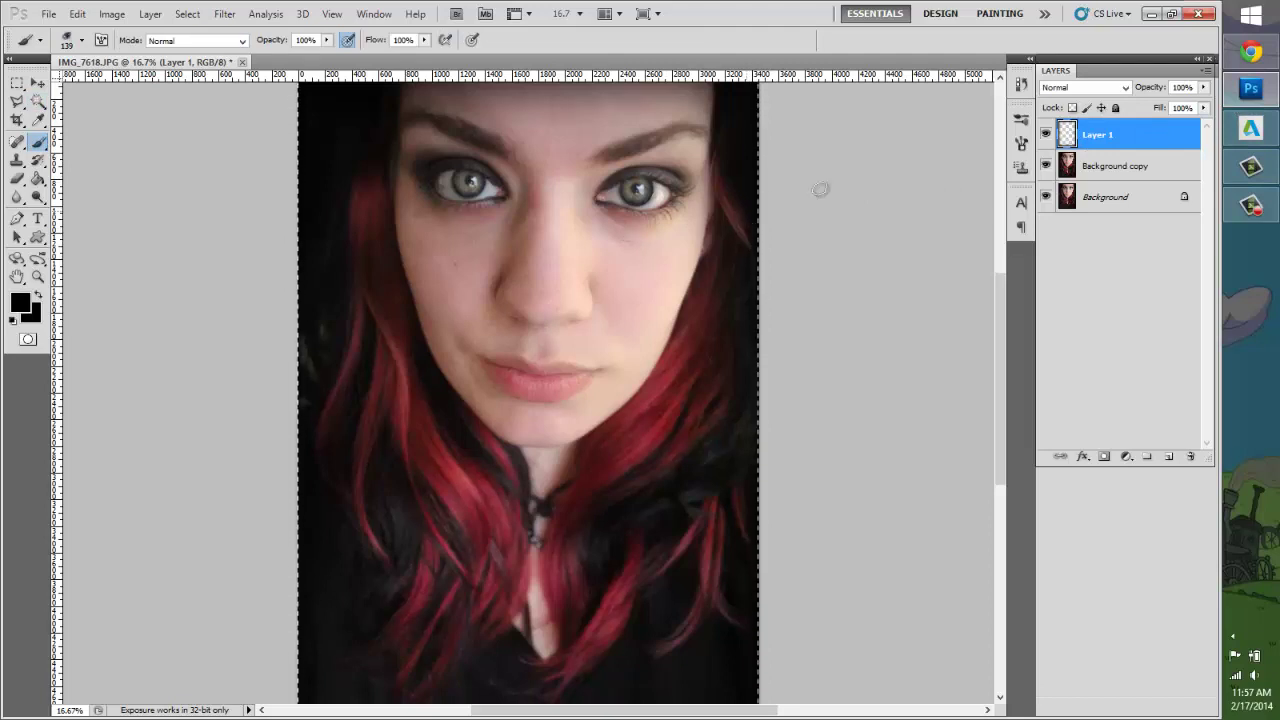
left_click(1205, 70)
left_click(1080, 83)
key("Return")
left_click(82, 41)
left_click(99, 212)
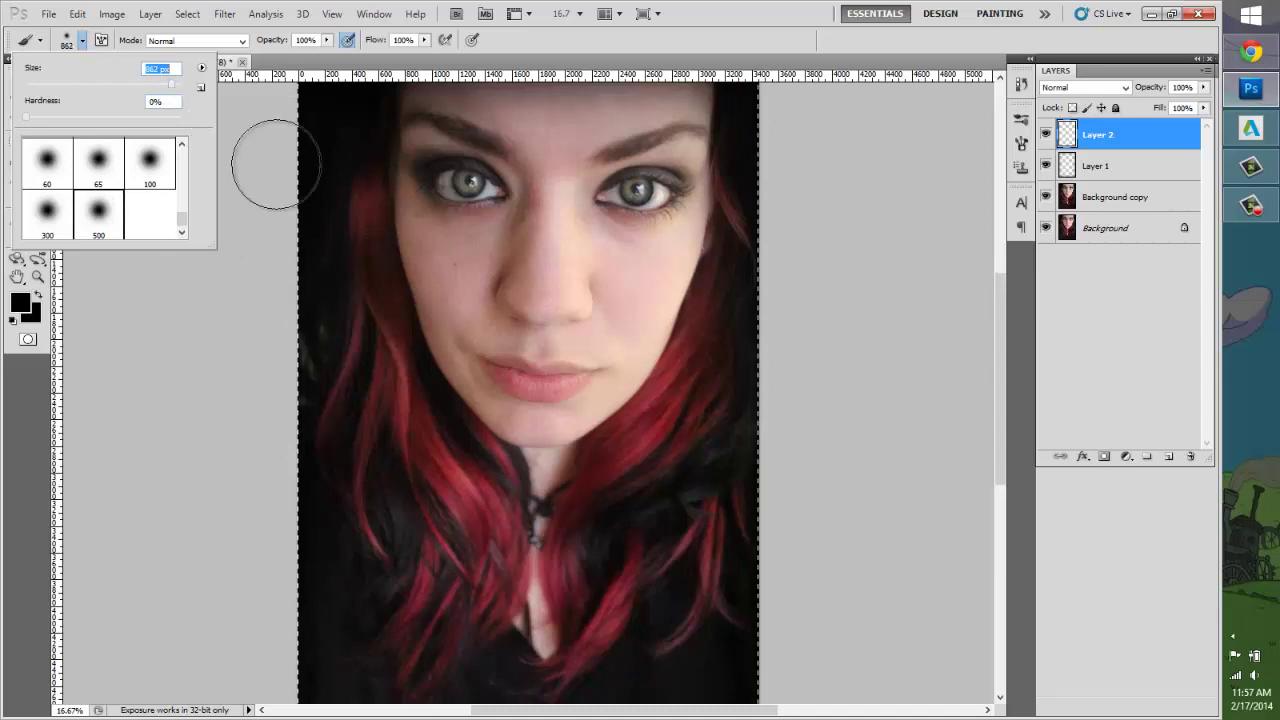
left_click(342, 390)
mouse_move(353, 523)
left_mouse_down()
mouse_move(400, 614)
mouse_move(540, 600)
mouse_move(550, 630)
mouse_move(737, 543)
mouse_move(777, 283)
mouse_move(571, 443)
left_mouse_up()
mouse_move(423, 420)
left_mouse_down()
mouse_move(360, 166)
mouse_move(323, 329)
mouse_move(366, 686)
mouse_move(400, 700)
left_mouse_up()
left_click_drag(685, 706, 600, 712)
Step: Set Layer 2 to about 72% opacity and merge it down into Layer 1
left_click(1106, 87)
left_click(1205, 88)
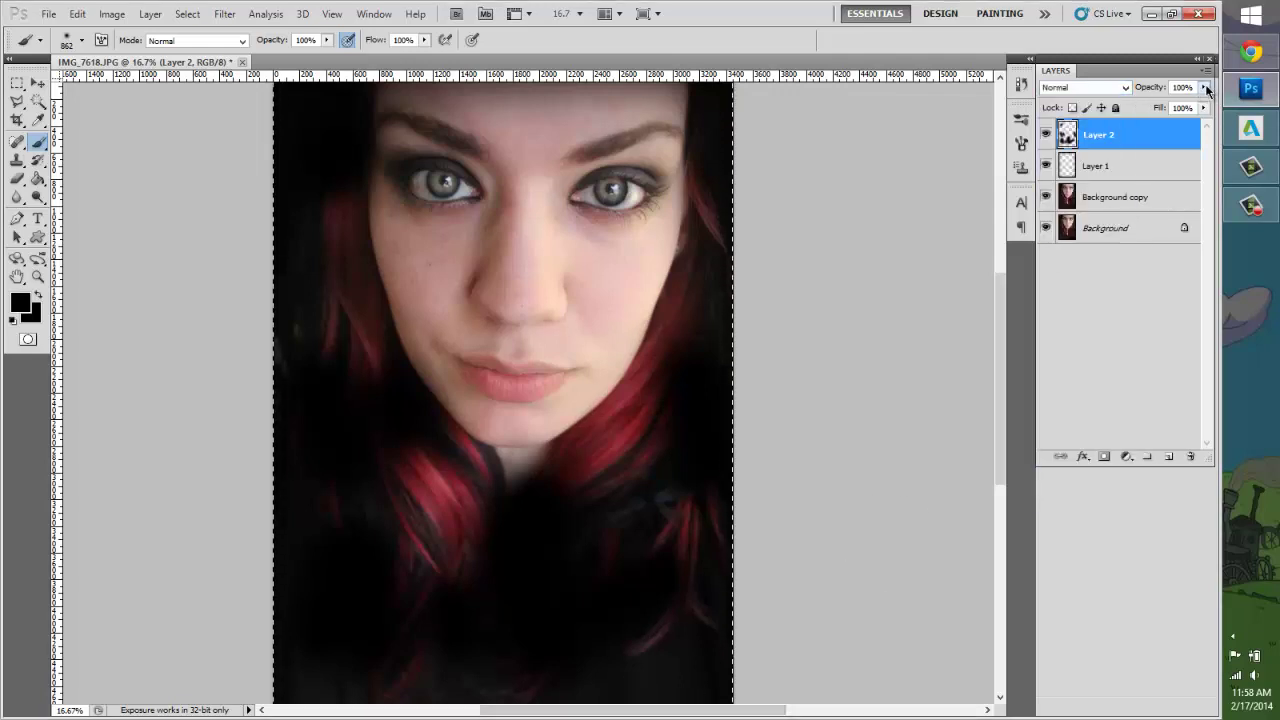
left_click_drag(1200, 107, 1167, 107)
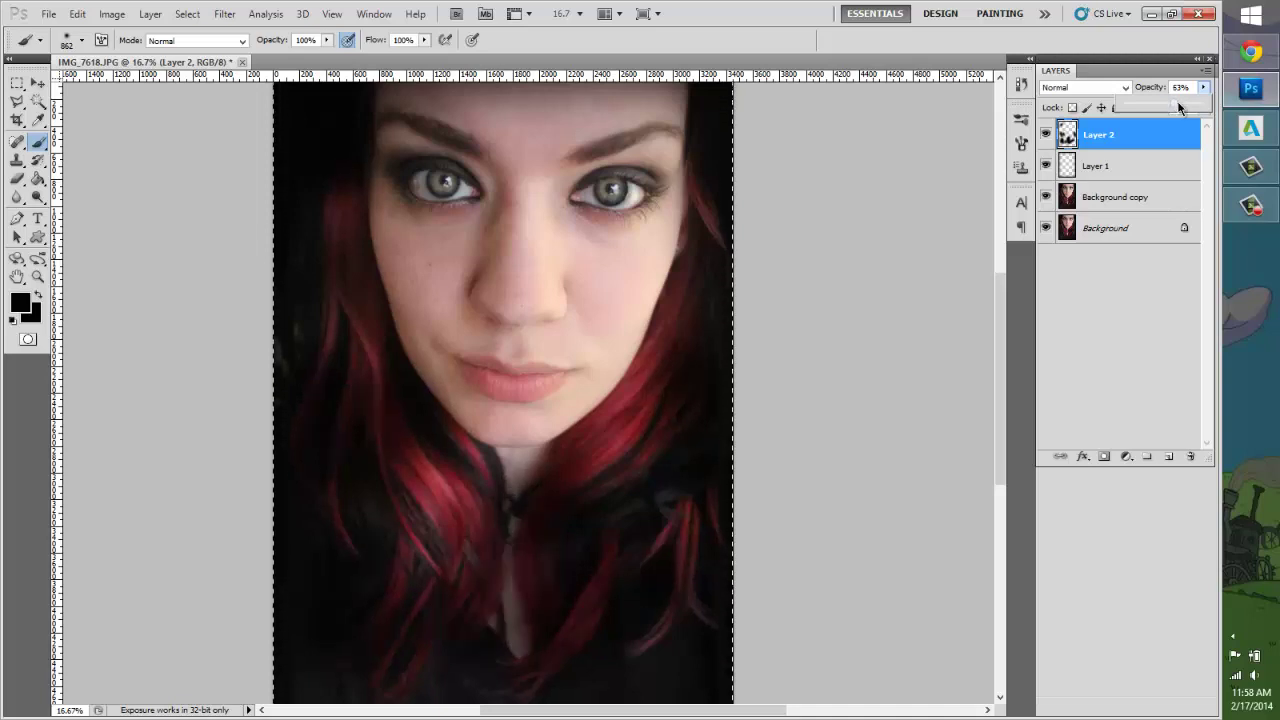
left_click_drag(1178, 101, 1182, 101)
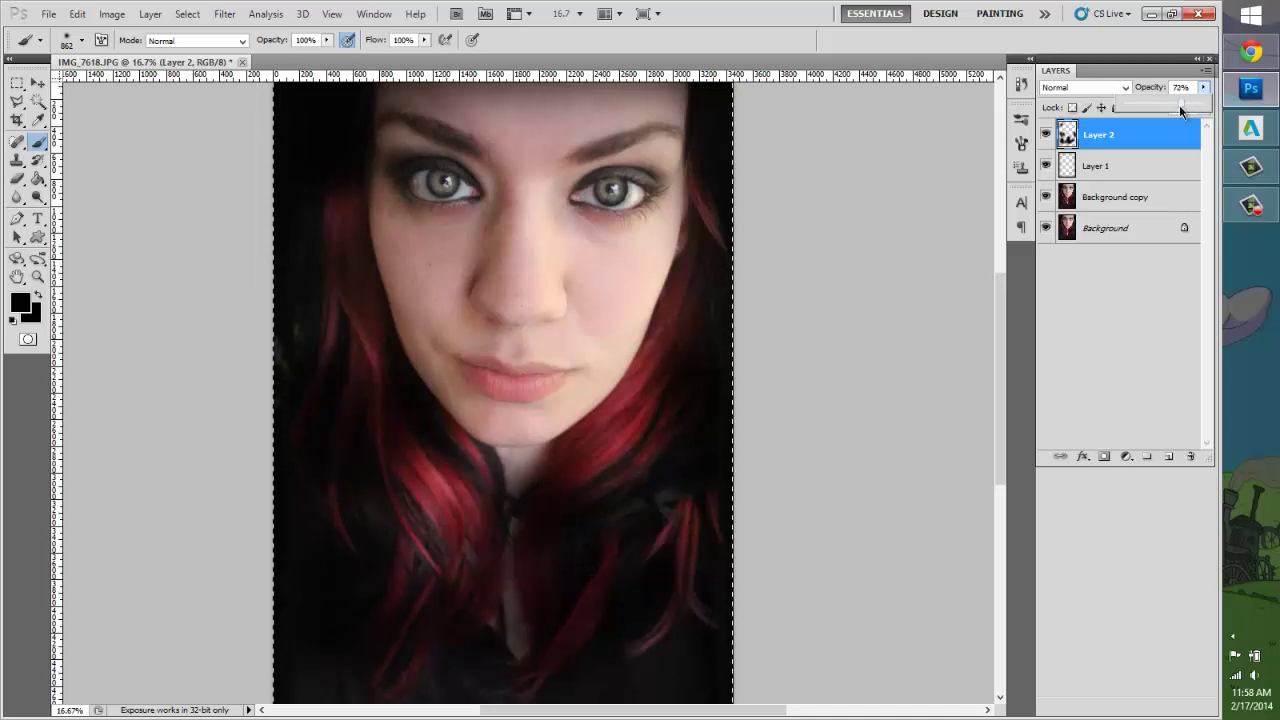
right_click(1115, 138)
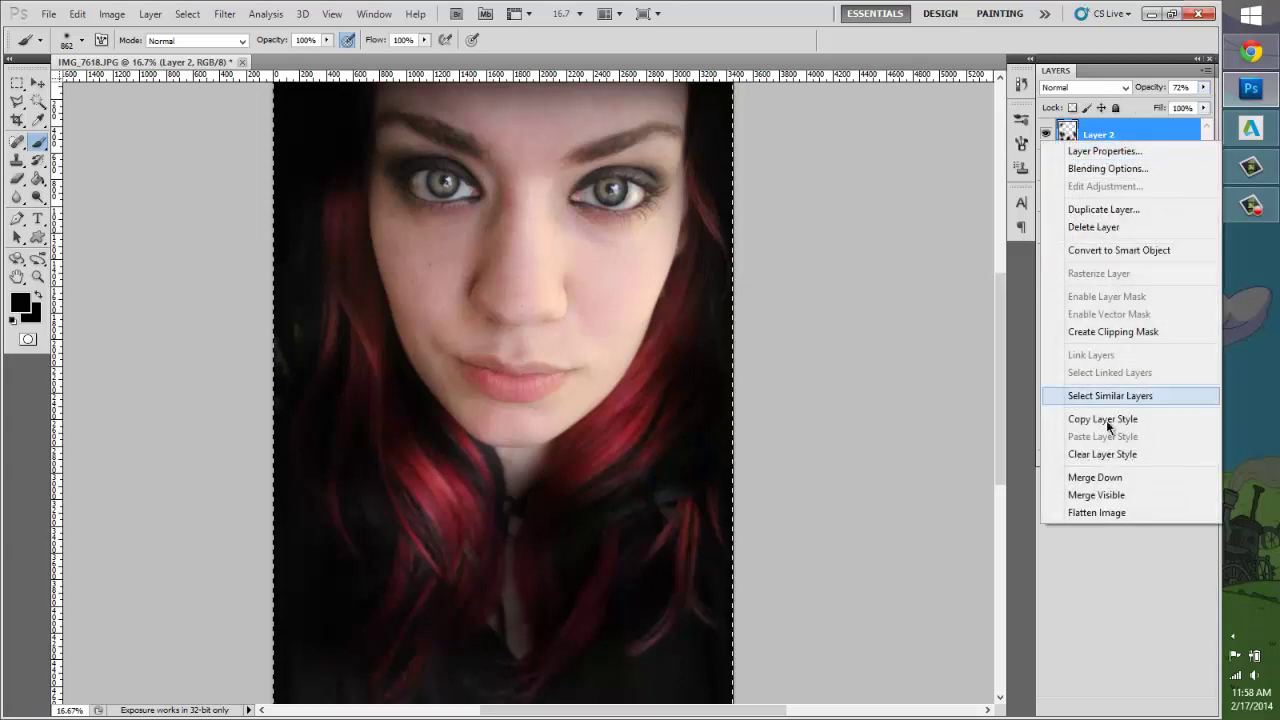
left_click(1092, 479)
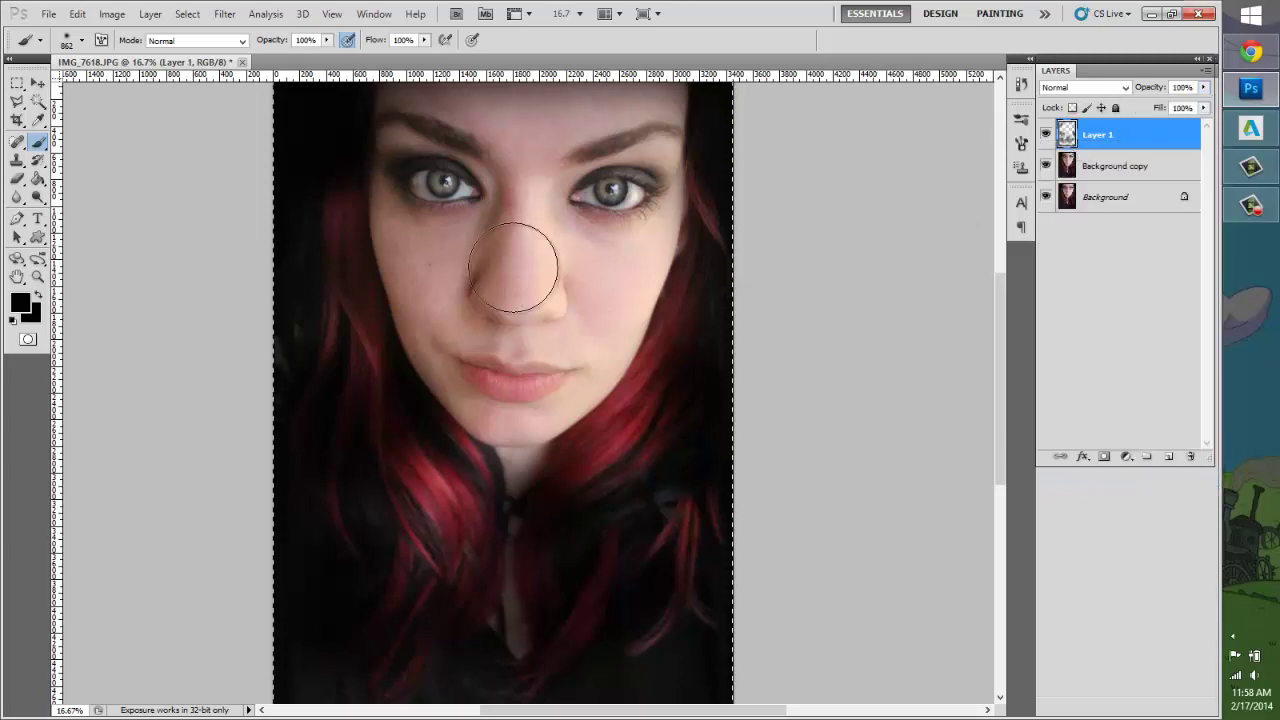
Step: Dodge the left-side hair strands on Background copy with a 500 px soft brush
left_click(36, 200)
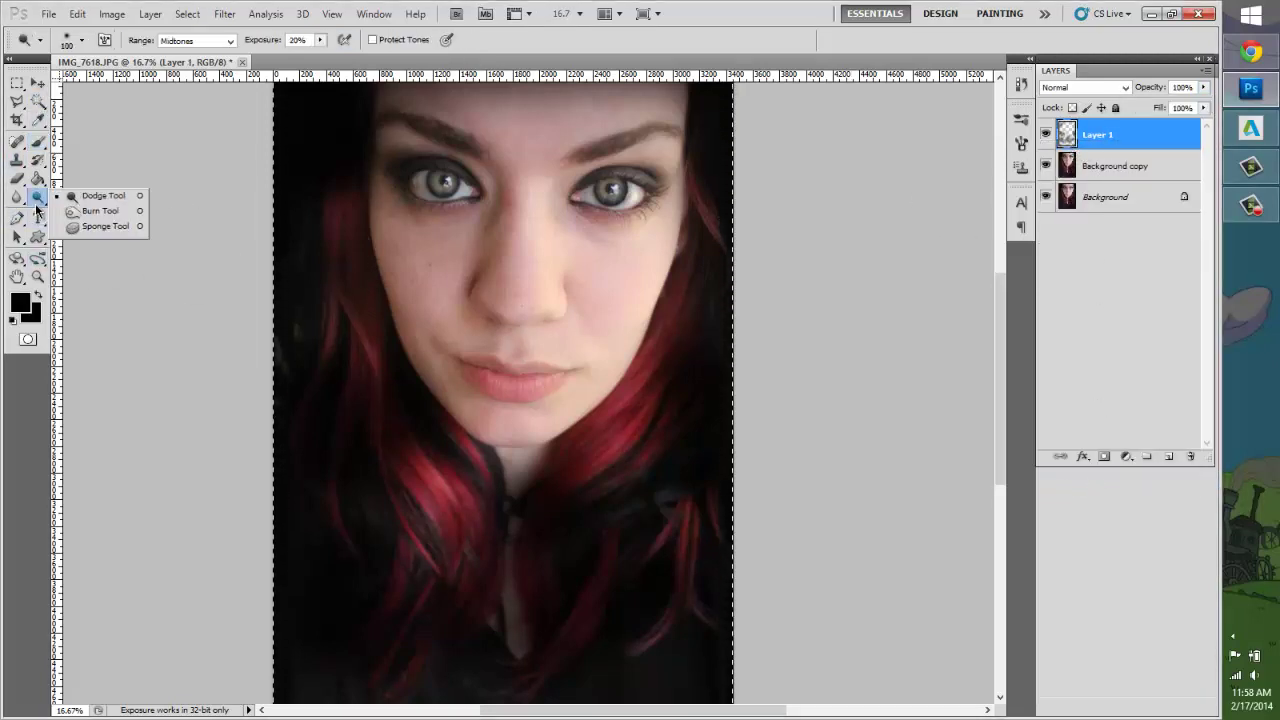
left_click(87, 209)
left_click(82, 40)
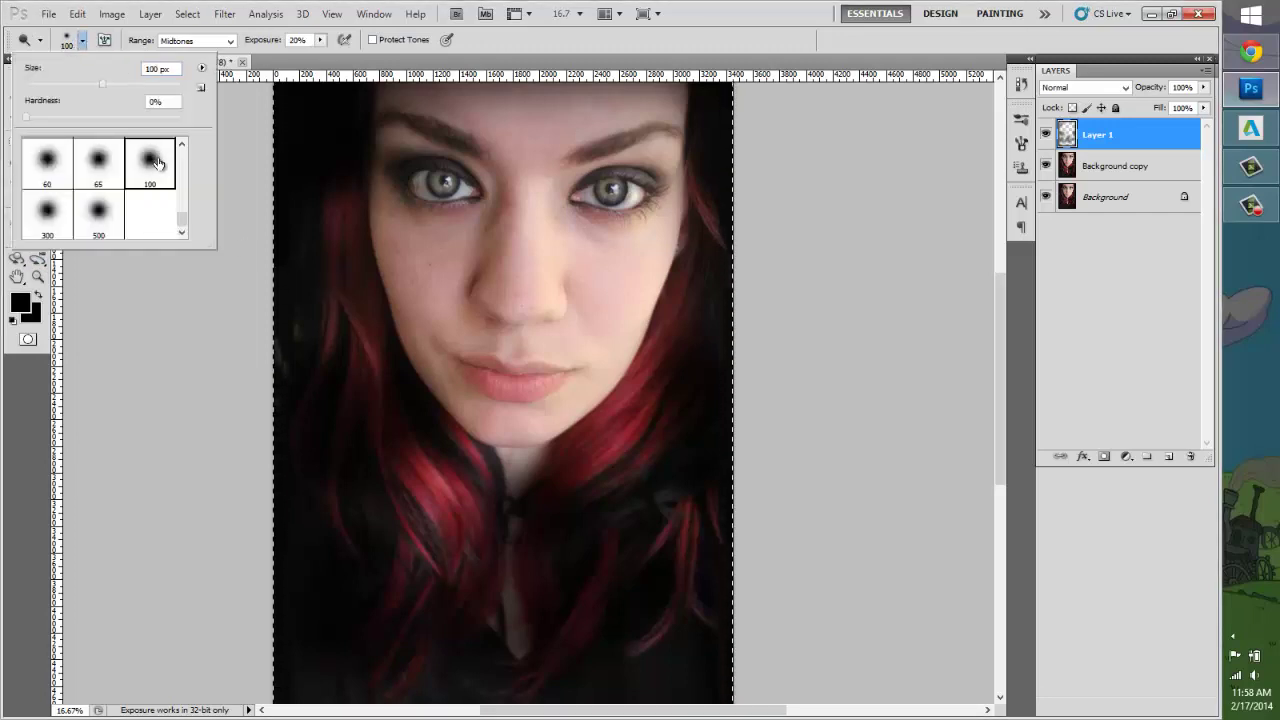
left_click(98, 210)
left_click(339, 206)
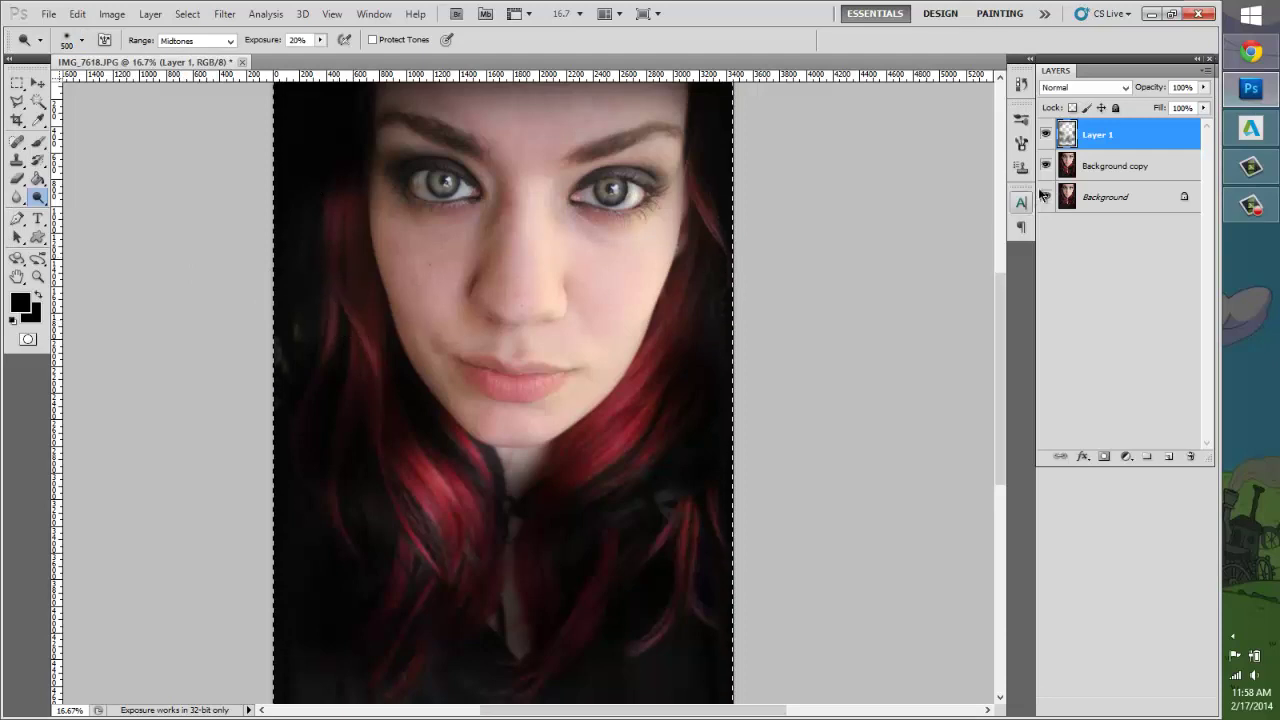
left_click(1092, 165)
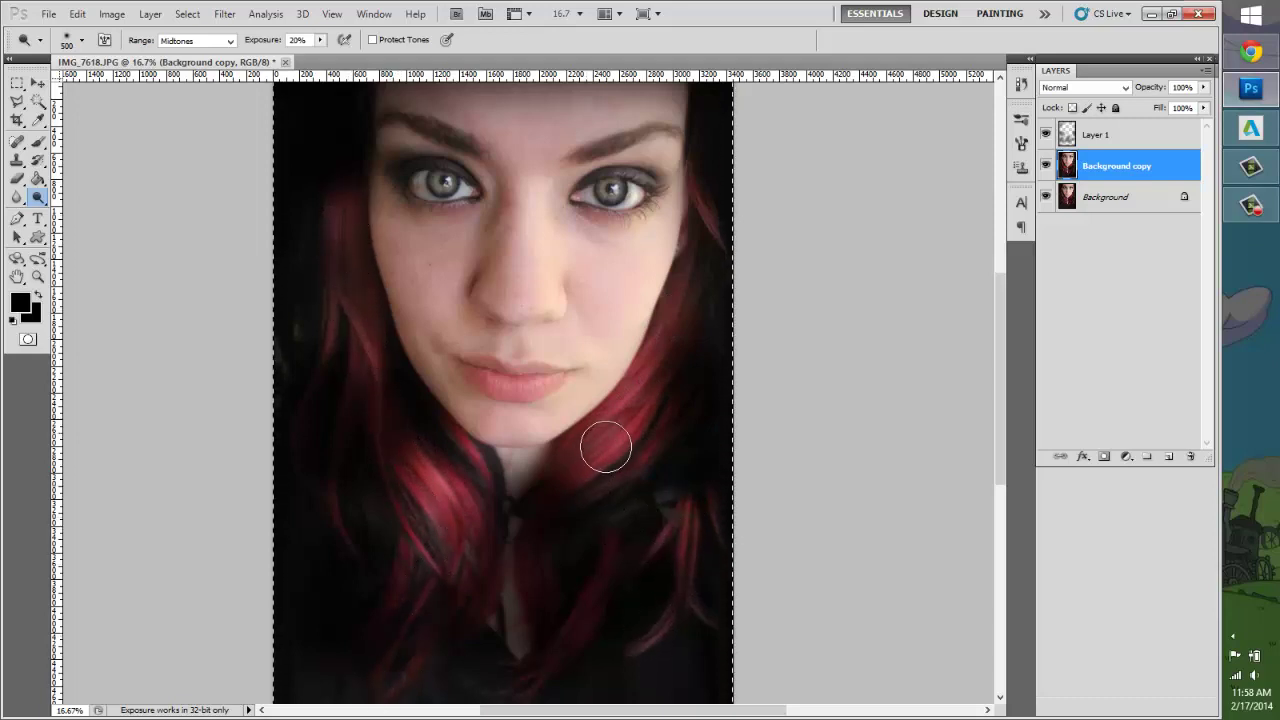
mouse_move(357, 411)
left_mouse_down()
mouse_move(339, 177)
mouse_move(348, 315)
mouse_move(353, 193)
mouse_move(337, 517)
left_mouse_up()
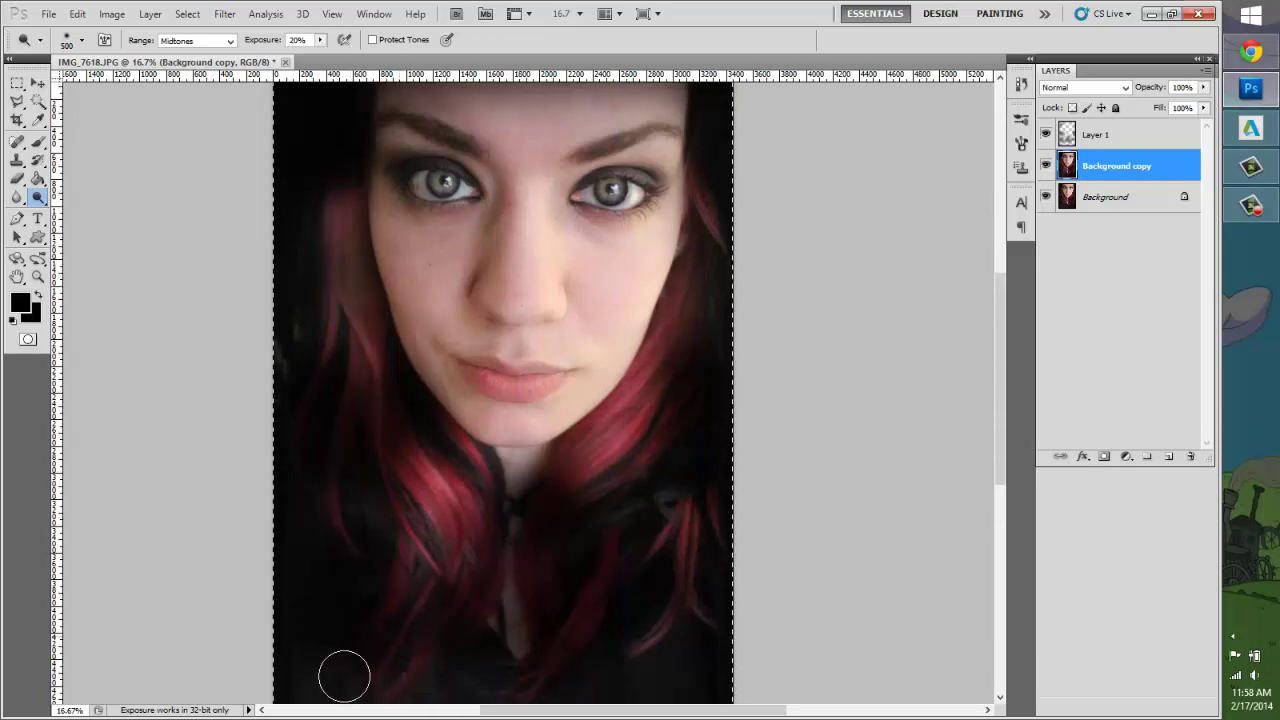
Step: Brighten more hair strands with an enlarged brush, undoing the two strokes that went too far
left_click_drag(37, 198, 85, 210)
left_click(82, 40)
left_click_drag(140, 87, 160, 87)
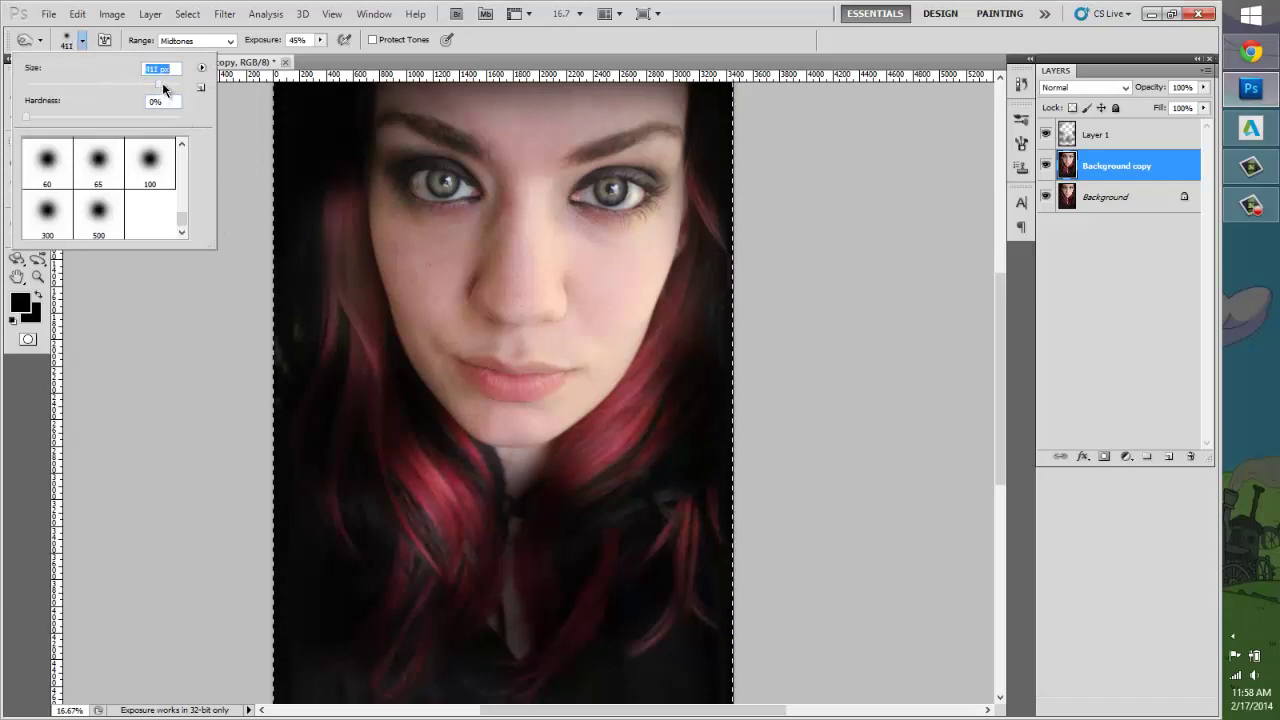
key("Return")
mouse_move(340, 216)
left_mouse_down()
mouse_move(320, 362)
mouse_move(330, 394)
left_mouse_up()
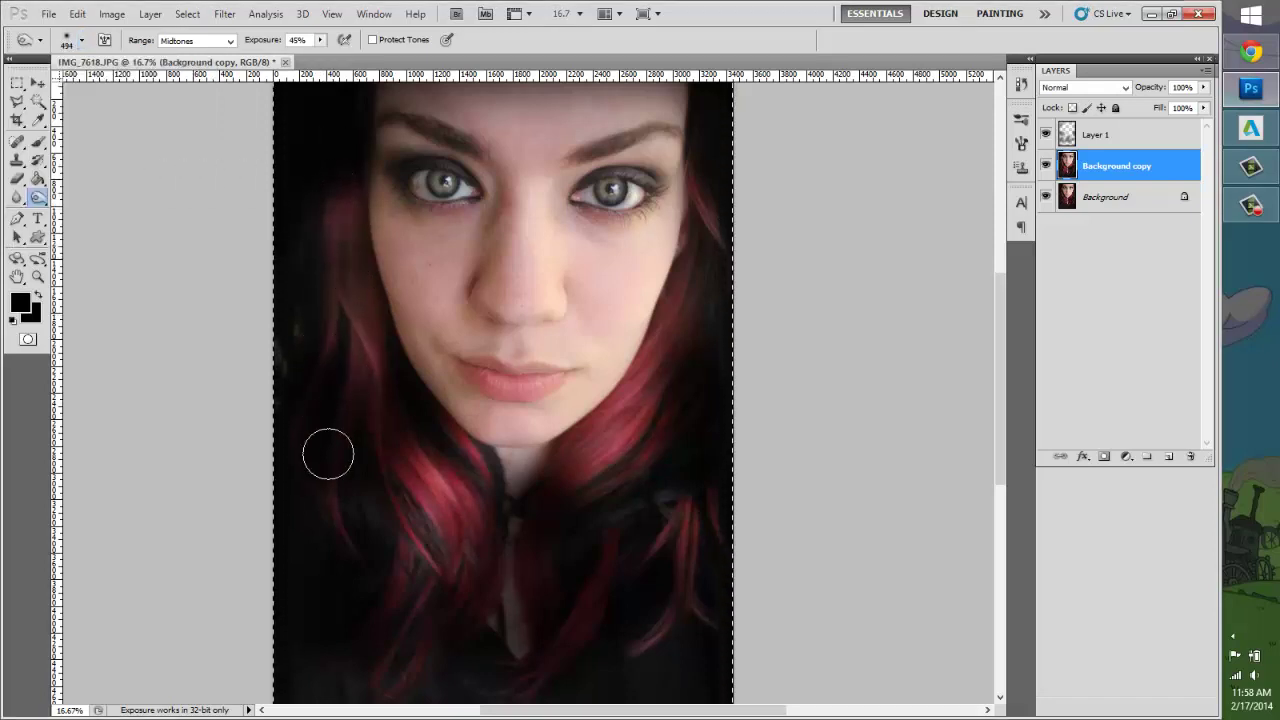
mouse_move(383, 437)
left_mouse_down()
mouse_move(400, 633)
mouse_move(421, 473)
mouse_move(470, 570)
left_mouse_up()
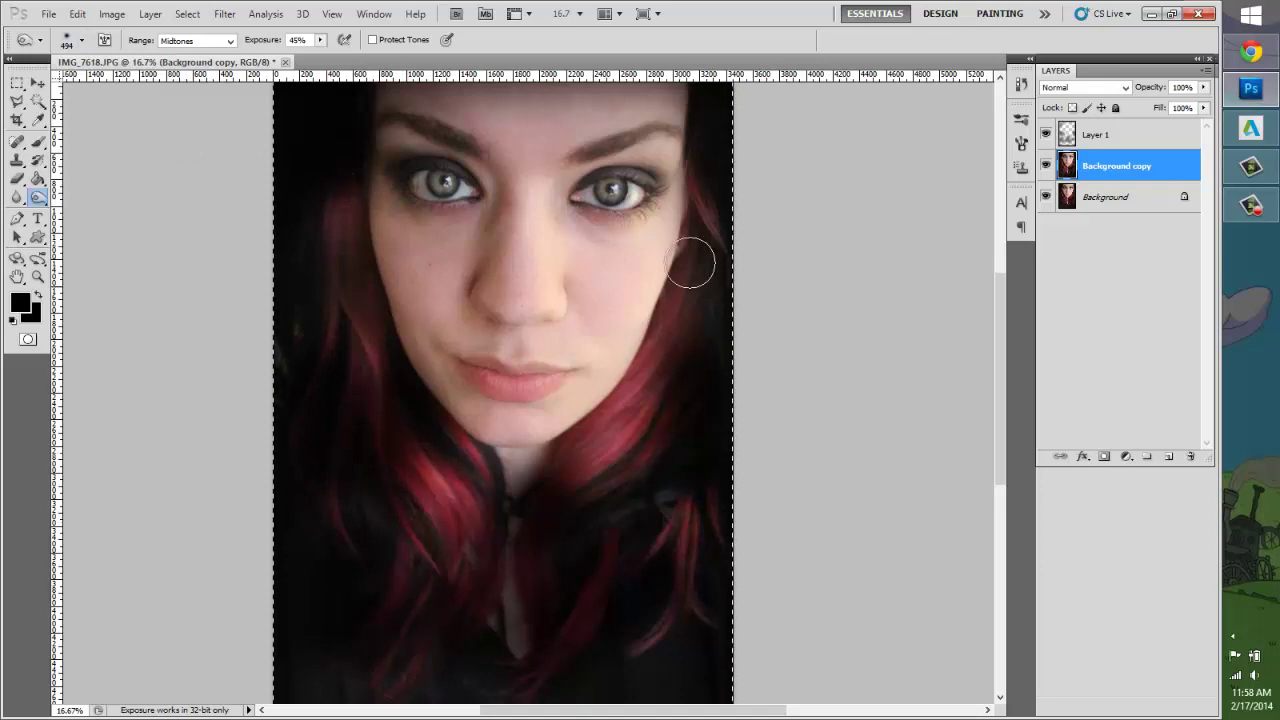
left_click_drag(670, 356, 557, 567)
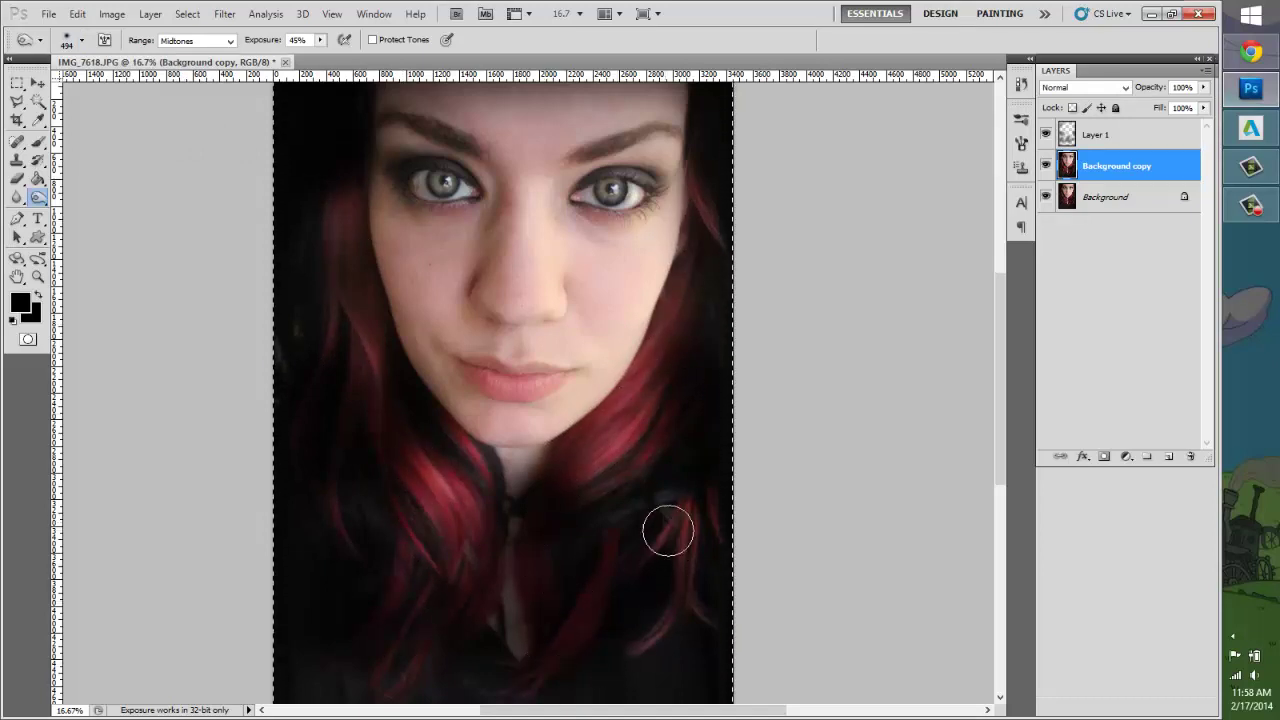
key("ctrl+z")
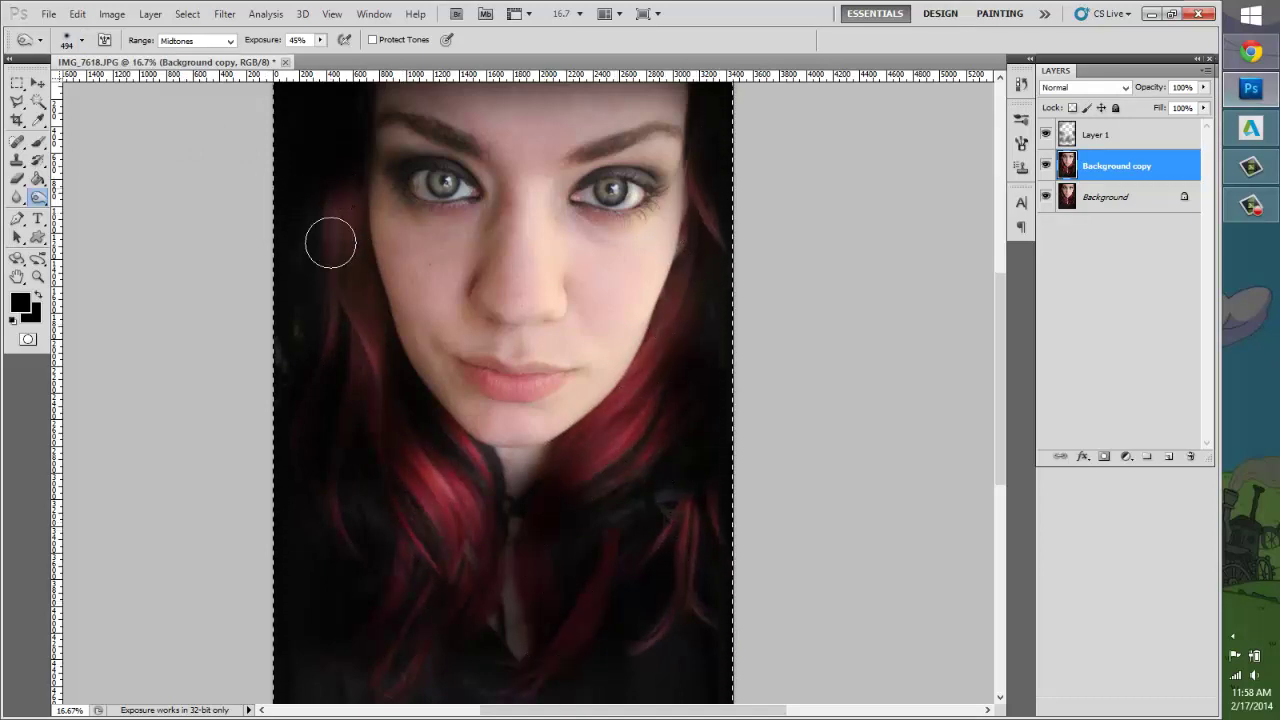
key("ctrl+alt+z")
scroll(788, 298, "up", 1)
left_click(37, 277)
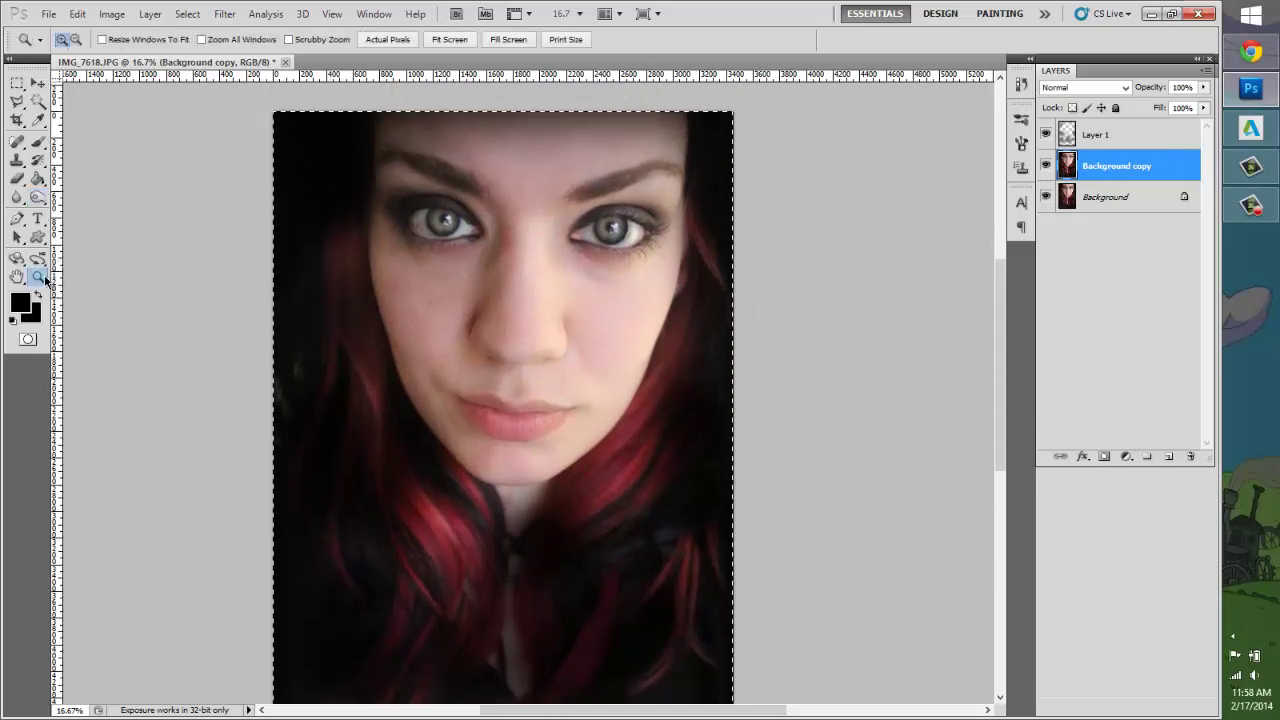
Step: At 33.3% zoom, burn the outer eye corners and under-eye skin with a 288 px brush
left_click(545, 243)
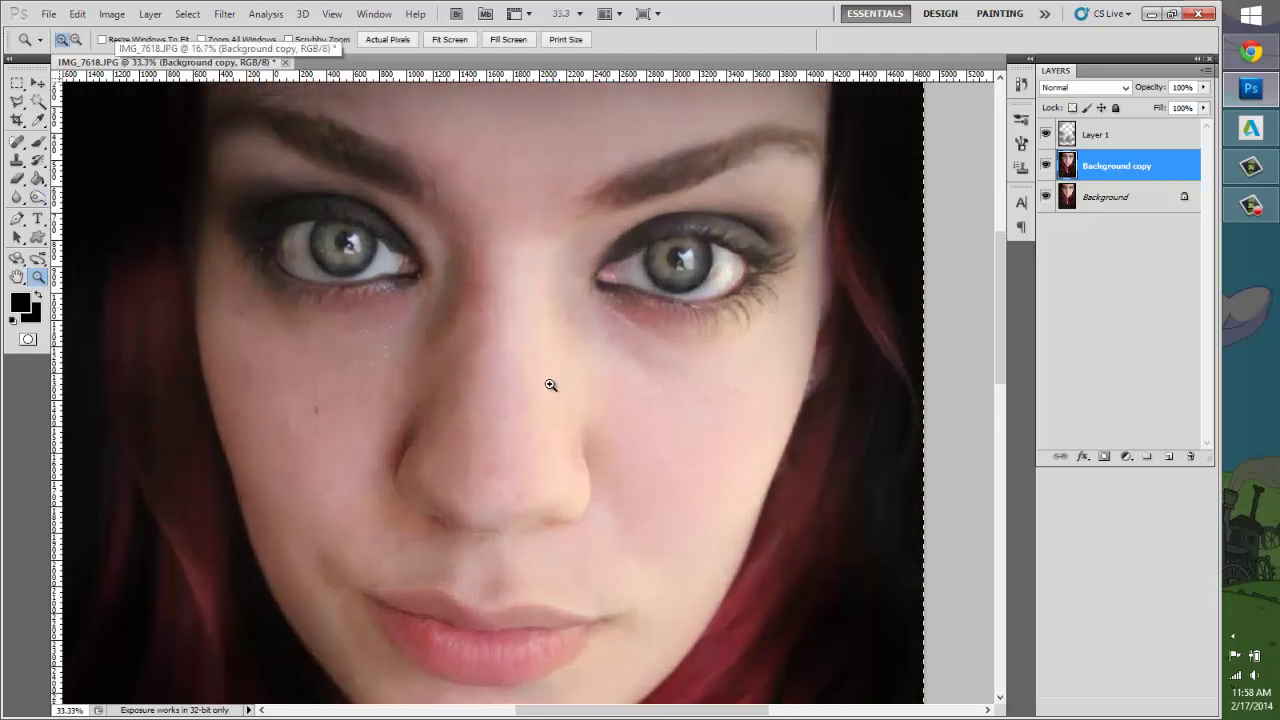
left_click(505, 278)
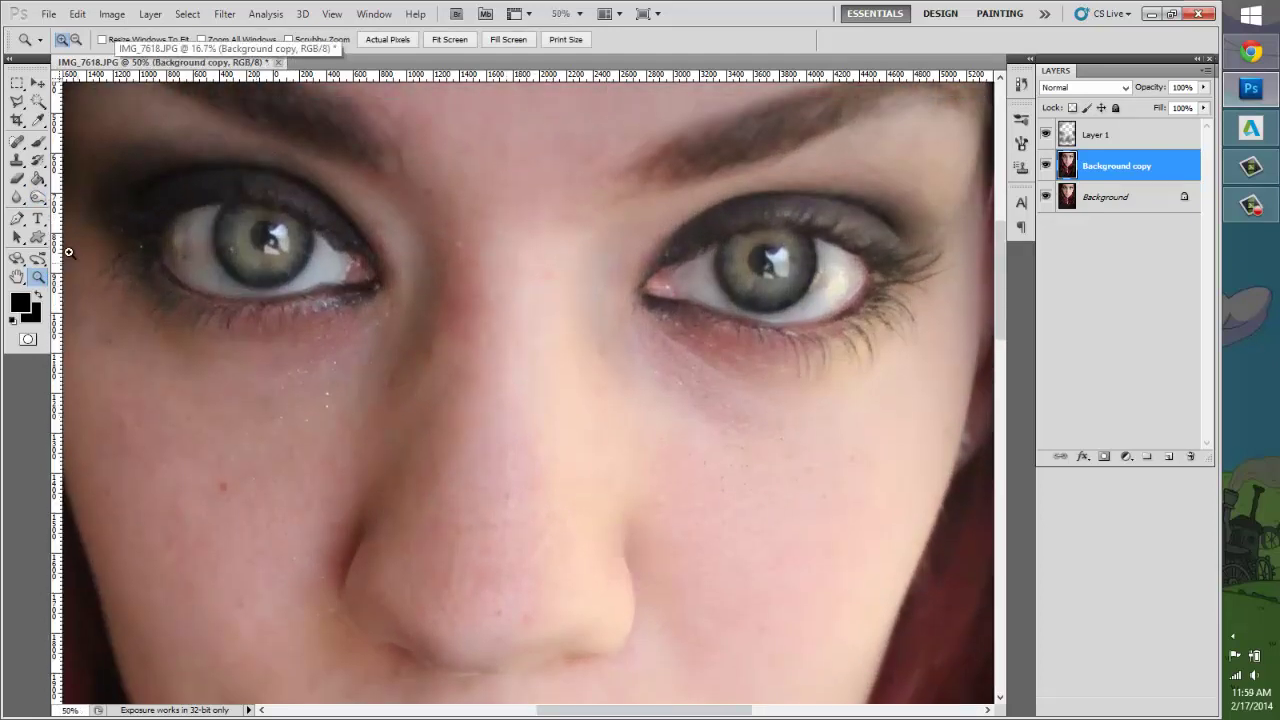
left_click_drag(37, 197, 95, 203)
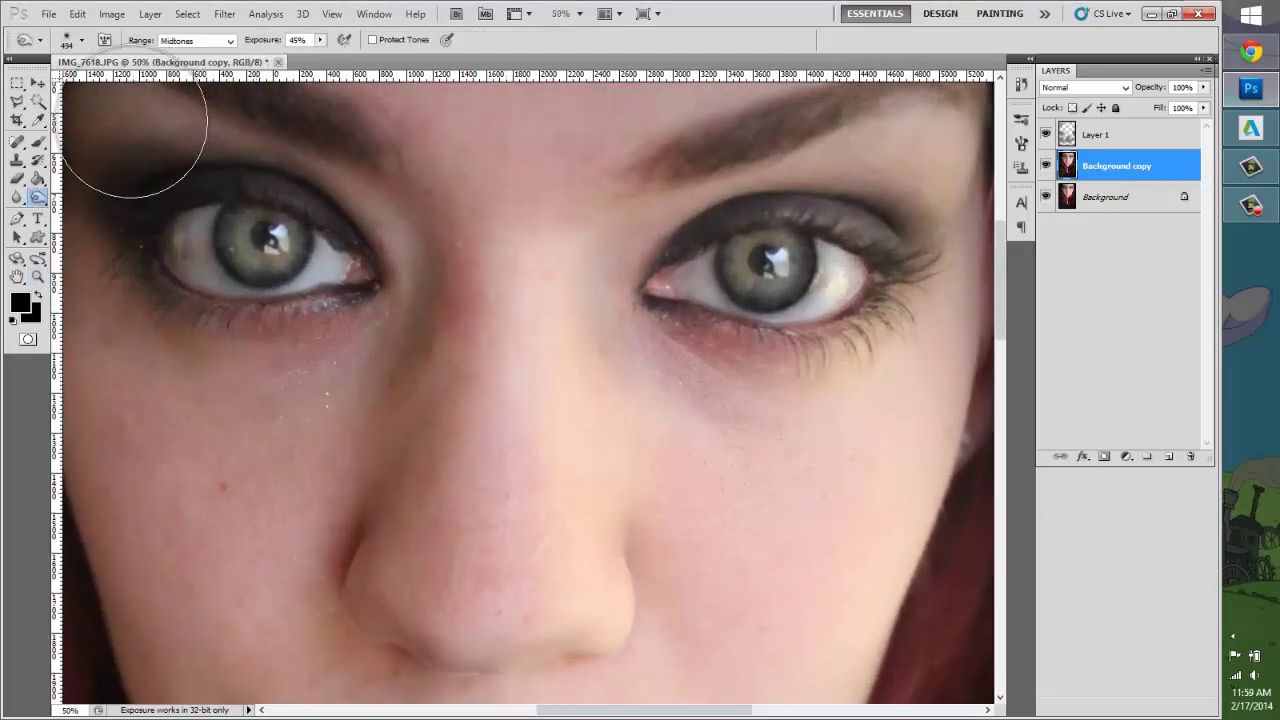
left_click(39, 276)
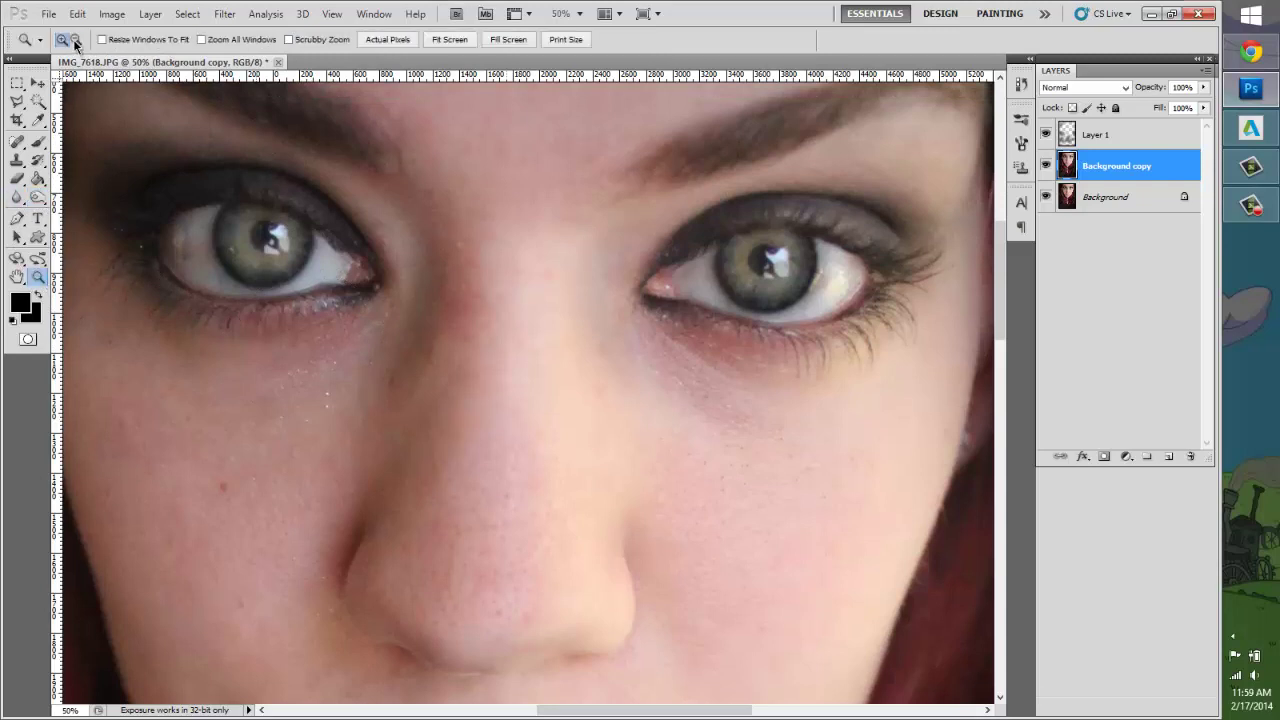
left_click(629, 307)
left_click(38, 190)
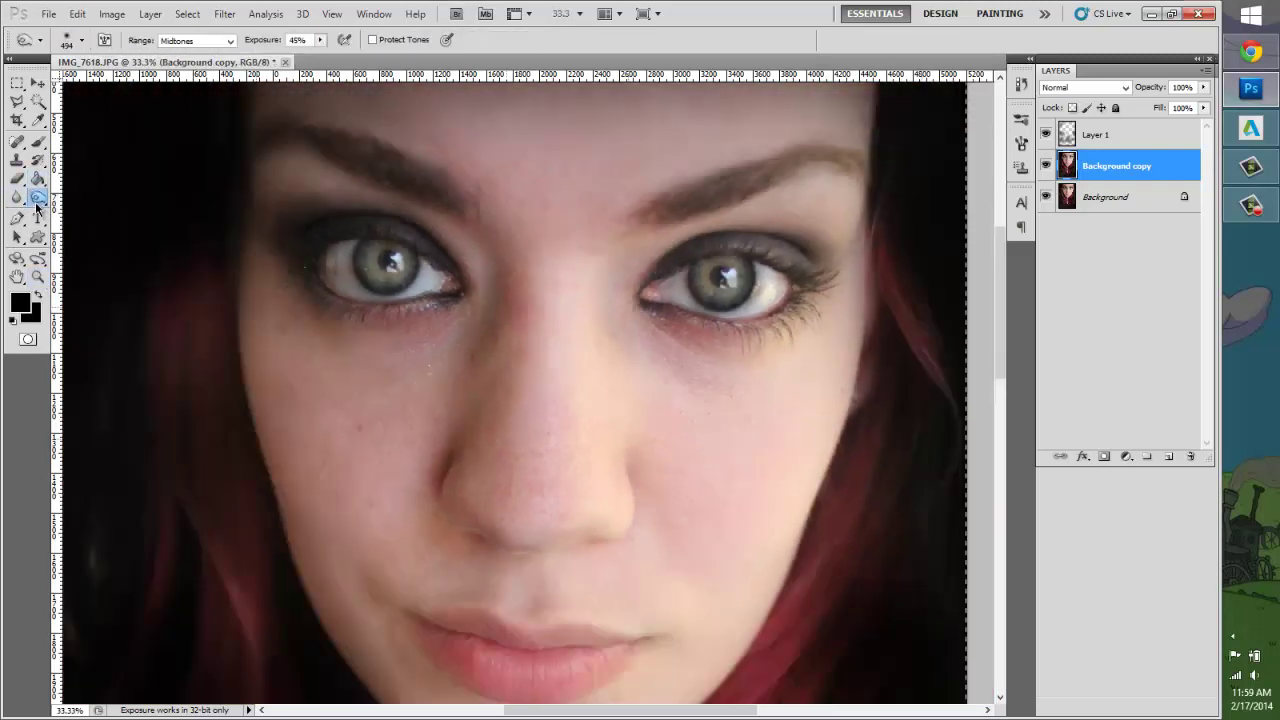
left_click(83, 40)
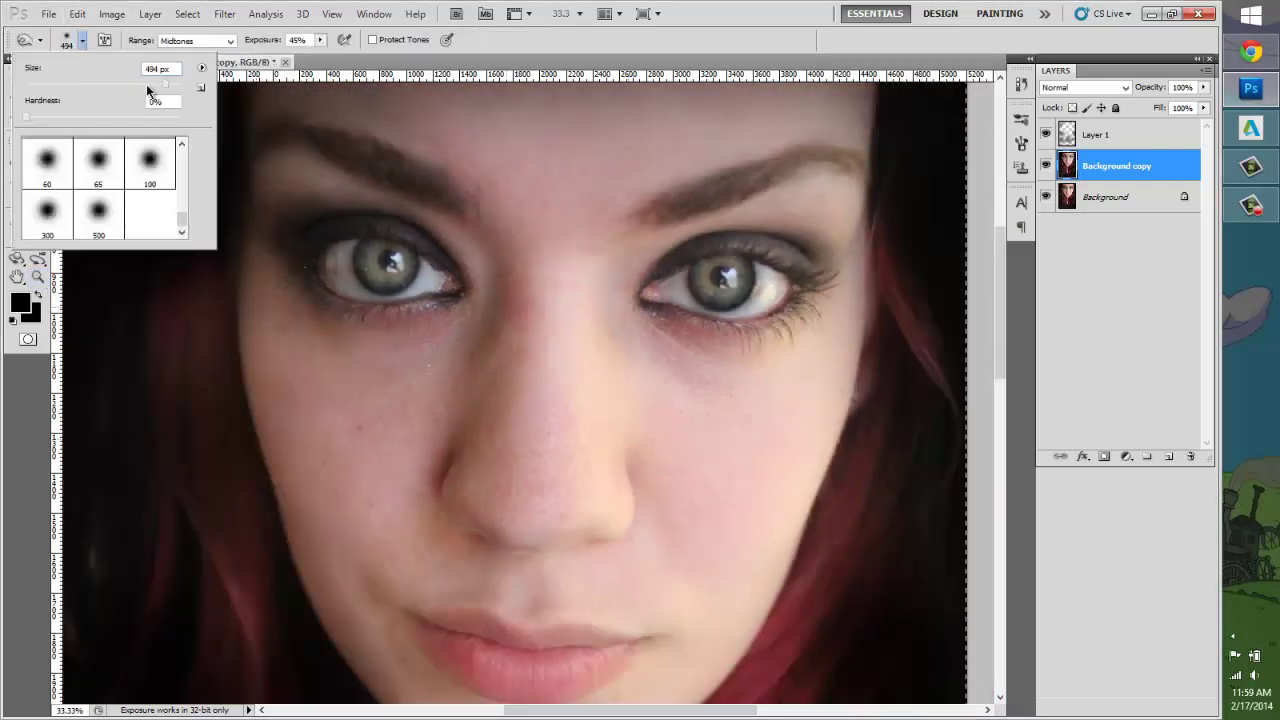
left_click(491, 314)
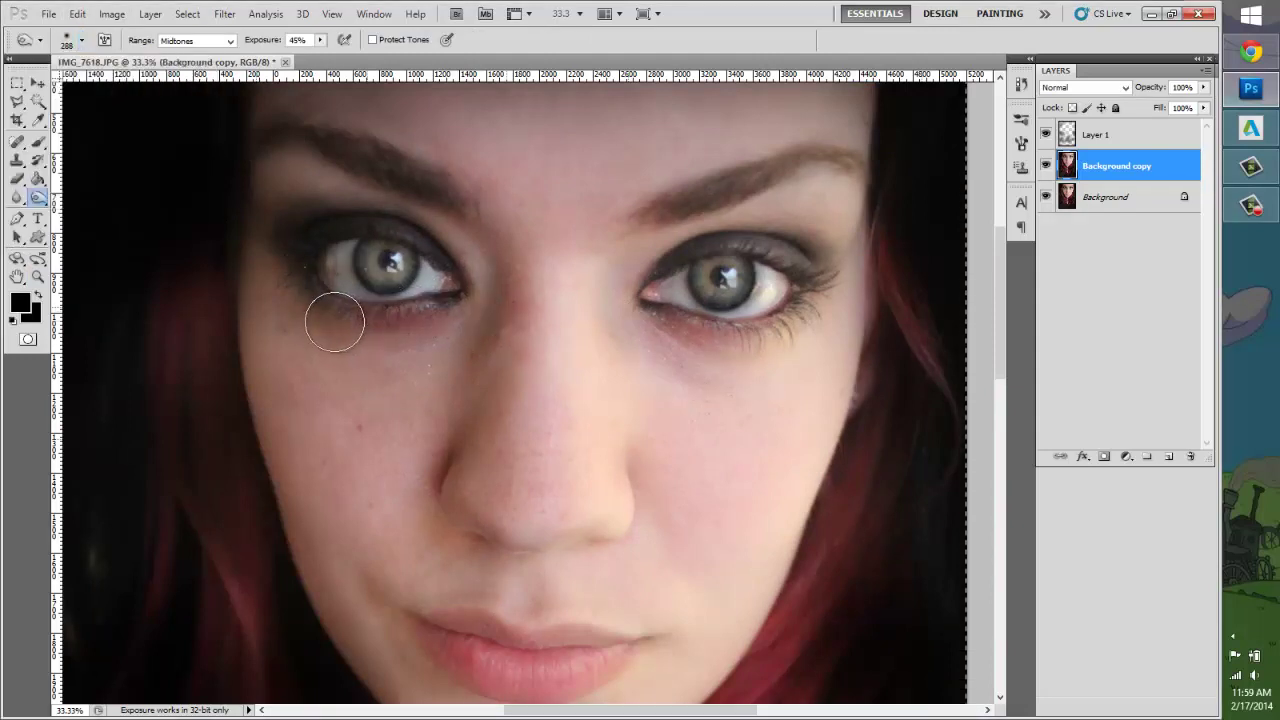
left_click_drag(273, 275, 269, 215)
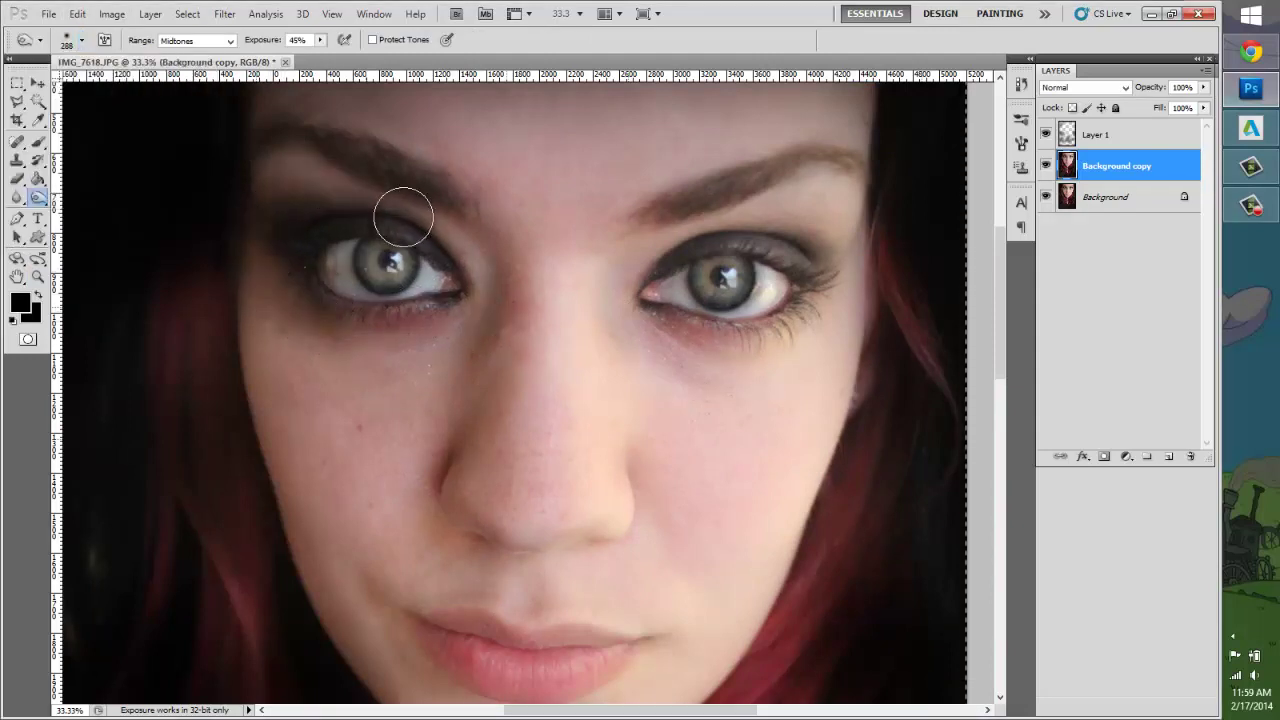
mouse_move(830, 221)
left_mouse_down()
mouse_move(851, 262)
mouse_move(832, 265)
mouse_move(839, 245)
mouse_move(789, 213)
mouse_move(761, 228)
mouse_move(806, 220)
mouse_move(847, 247)
mouse_move(807, 305)
mouse_move(752, 340)
mouse_move(658, 311)
mouse_move(800, 320)
mouse_move(837, 276)
mouse_move(770, 323)
mouse_move(665, 316)
mouse_move(678, 338)
mouse_move(713, 344)
mouse_move(664, 323)
mouse_move(685, 345)
mouse_move(820, 338)
left_mouse_up()
mouse_move(455, 308)
left_mouse_down()
mouse_move(346, 337)
mouse_move(396, 339)
mouse_move(448, 315)
mouse_move(395, 358)
mouse_move(323, 368)
mouse_move(259, 345)
mouse_move(268, 365)
mouse_move(433, 354)
mouse_move(445, 336)
mouse_move(404, 394)
mouse_move(297, 415)
mouse_move(529, 410)
mouse_move(643, 348)
mouse_move(688, 399)
mouse_move(799, 407)
mouse_move(682, 395)
mouse_move(656, 342)
mouse_move(714, 393)
mouse_move(791, 403)
mouse_move(667, 391)
mouse_move(740, 425)
mouse_move(735, 379)
mouse_move(829, 360)
mouse_move(740, 385)
mouse_move(729, 371)
mouse_move(777, 368)
left_mouse_up()
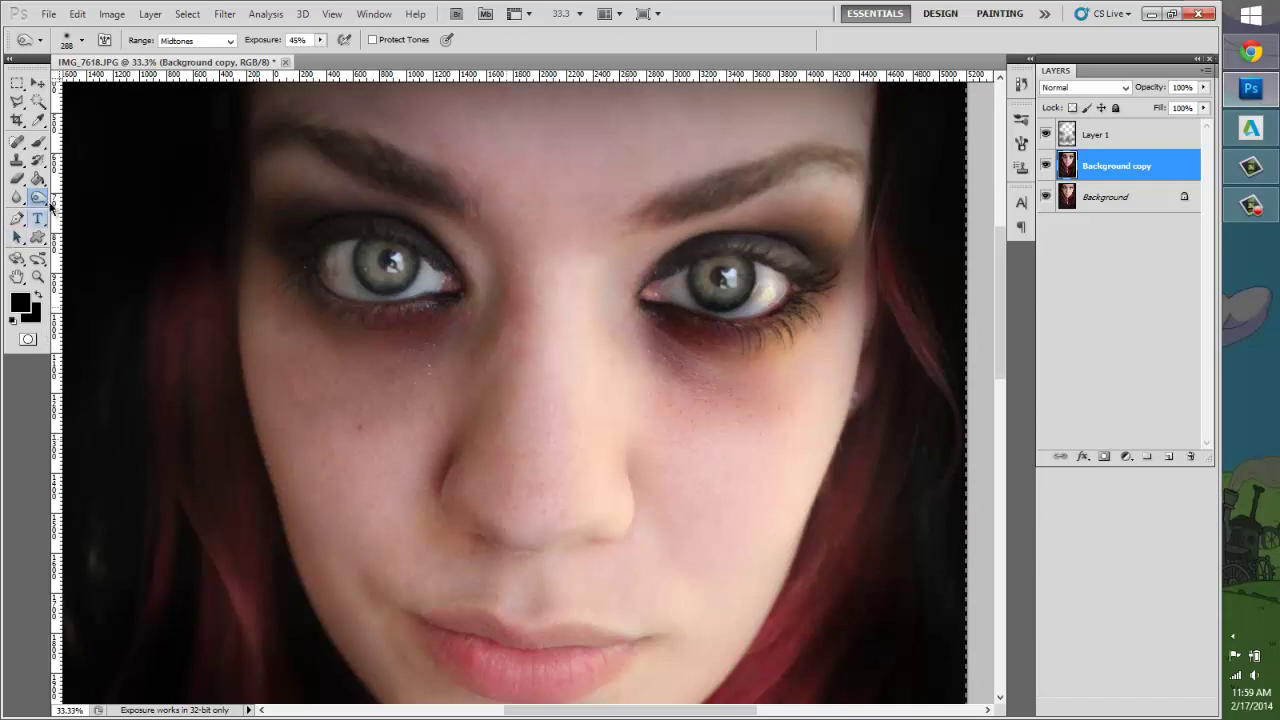
Step: Lighten the cheek skin slightly with the Dodge tool
right_click(40, 199)
left_click(130, 193)
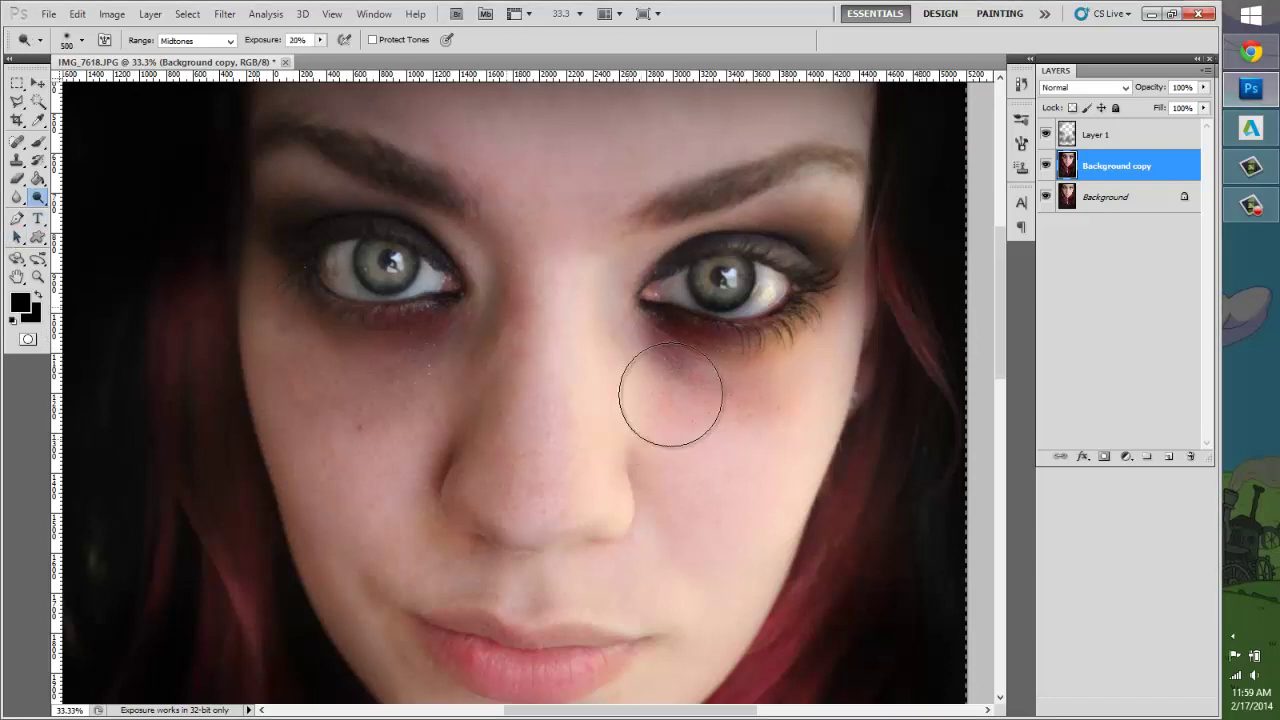
mouse_move(234, 386)
left_mouse_down()
mouse_move(414, 386)
mouse_move(258, 415)
left_mouse_up()
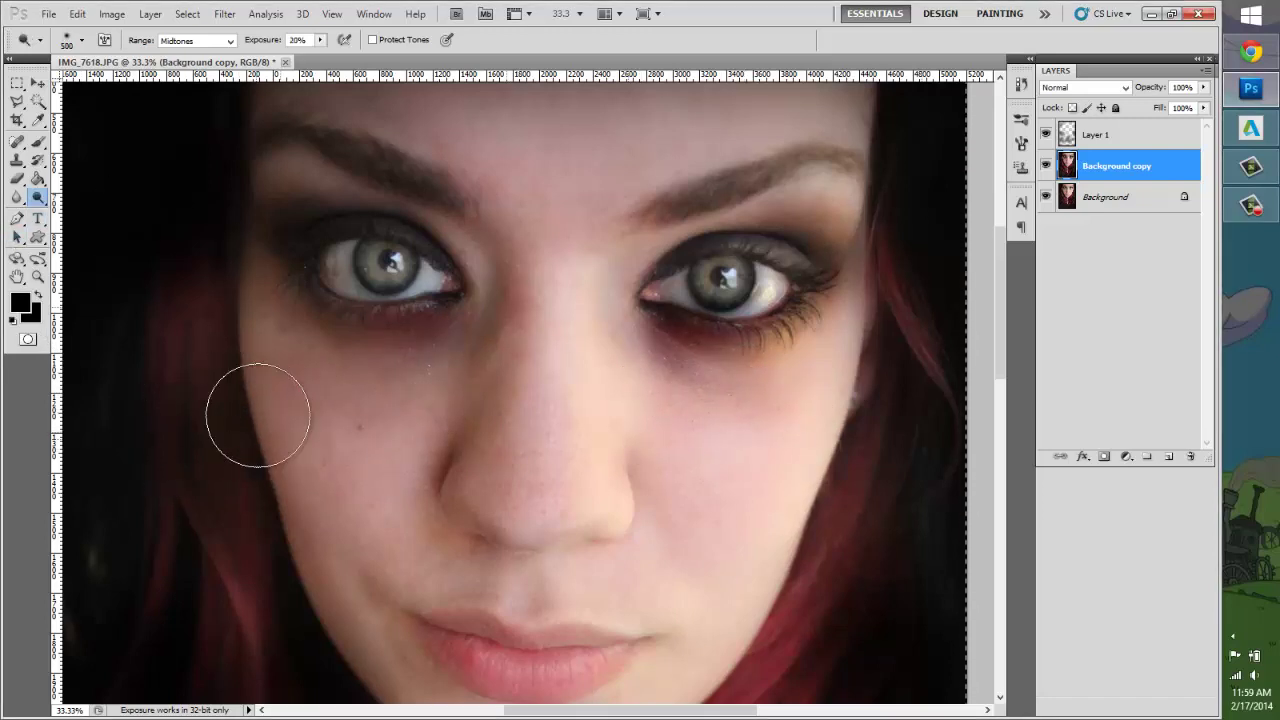
Step: Choose the Spot Healing Brush and zoom to 100% on the cheek under the left eye
right_click(20, 146)
left_click(95, 141)
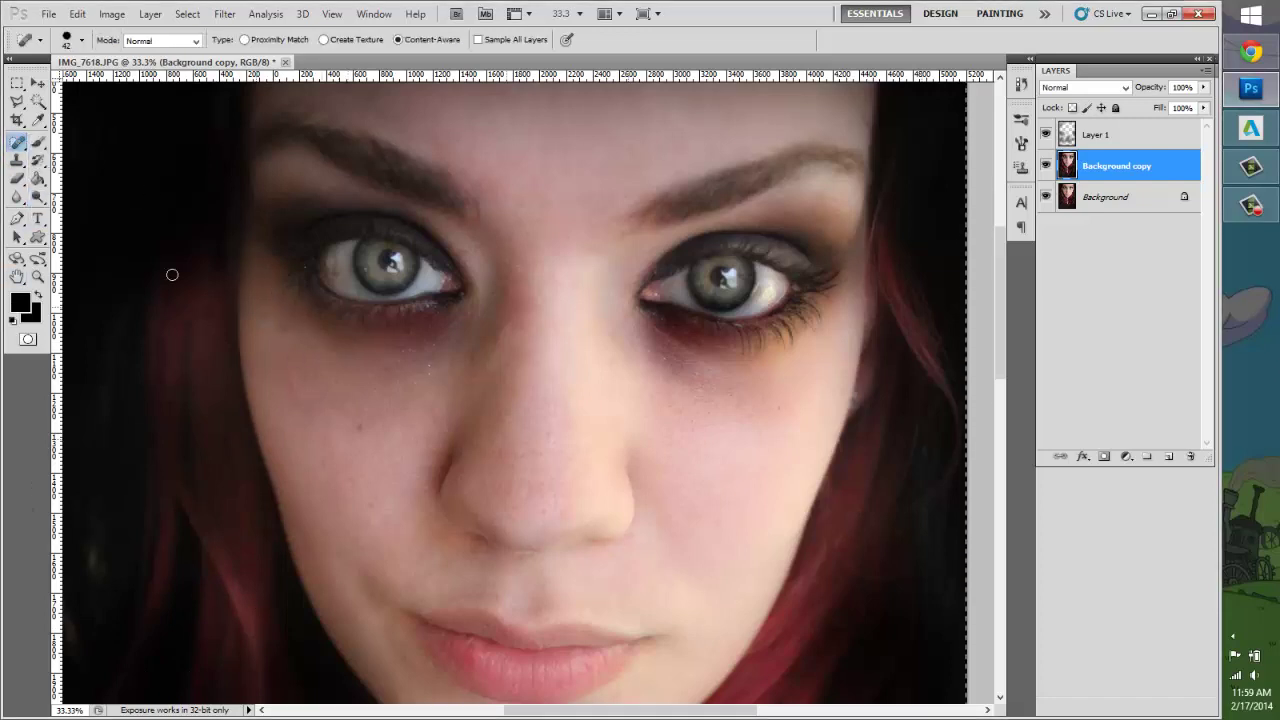
left_click(36, 279)
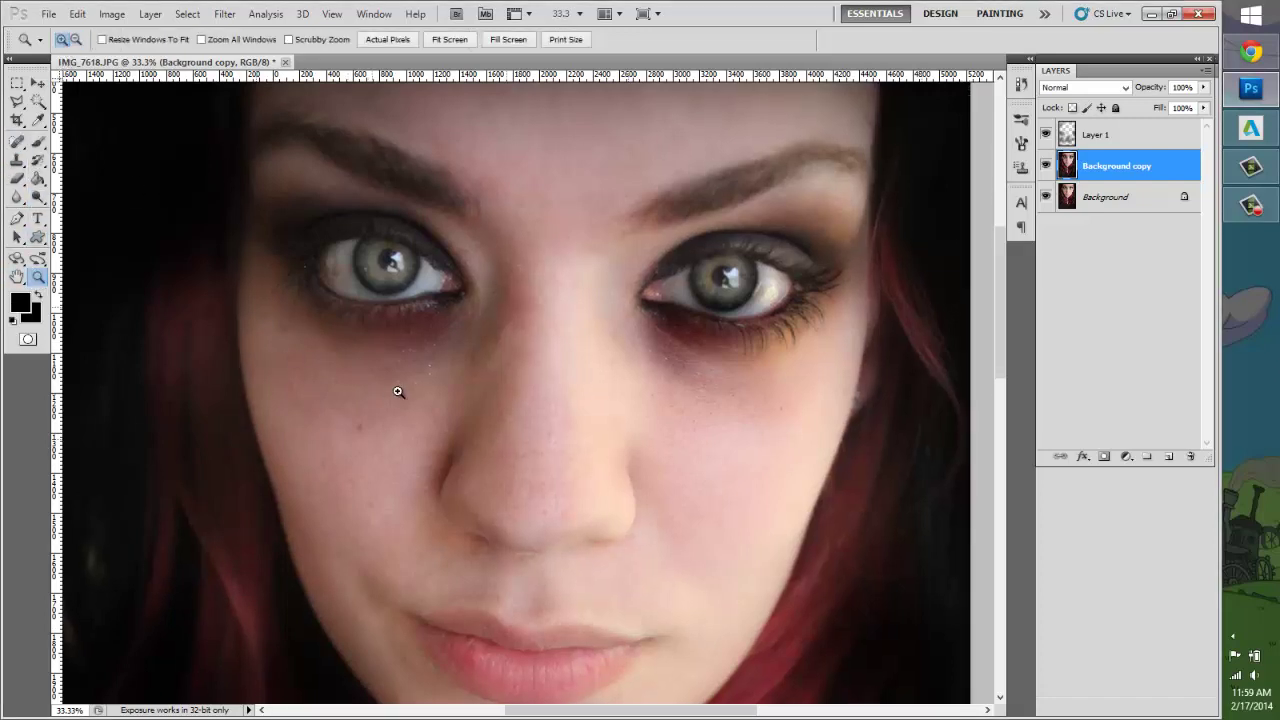
left_click(372, 393)
left_click(497, 366)
left_click(494, 323)
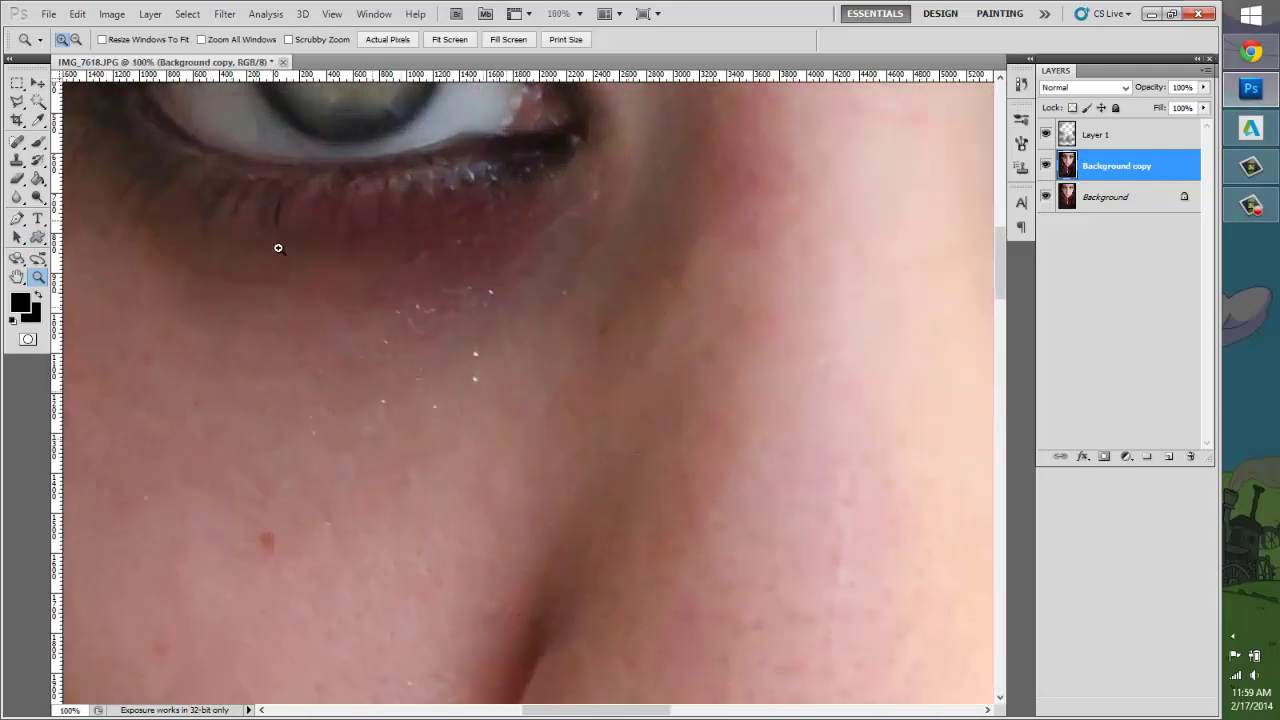
Step: Spot-heal six blemishes on the cheek
key("j")
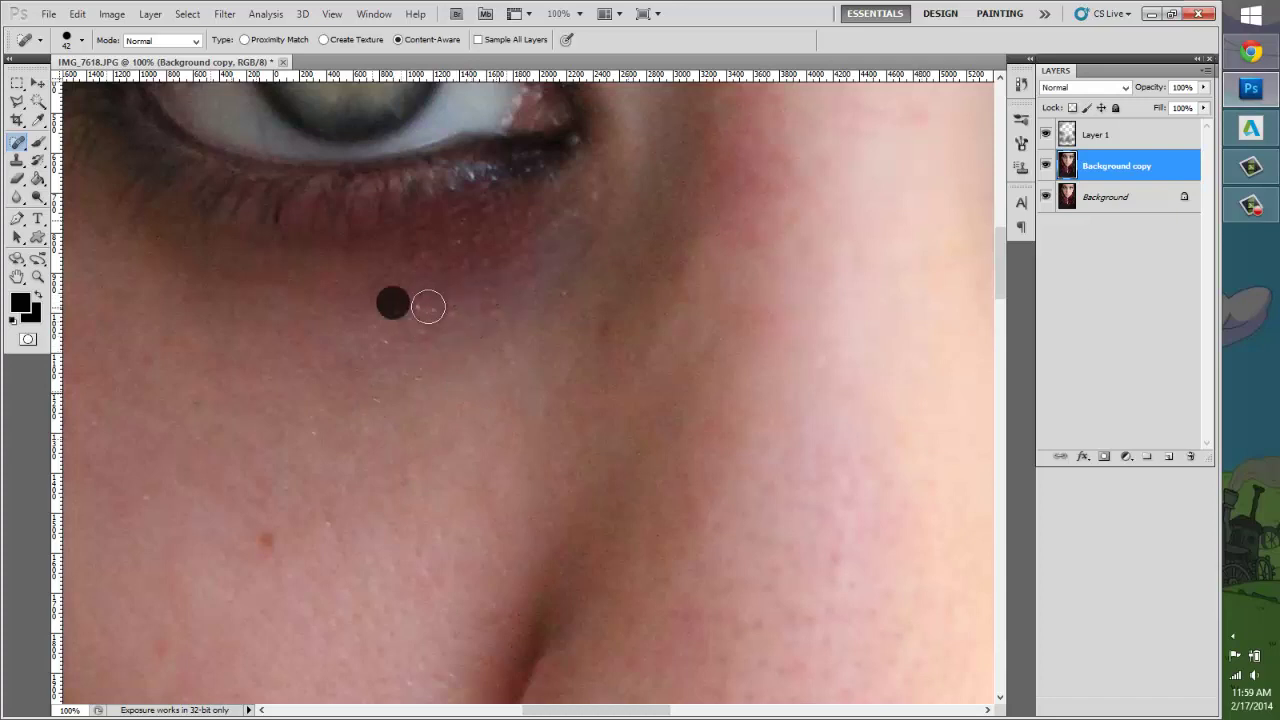
left_click(410, 385)
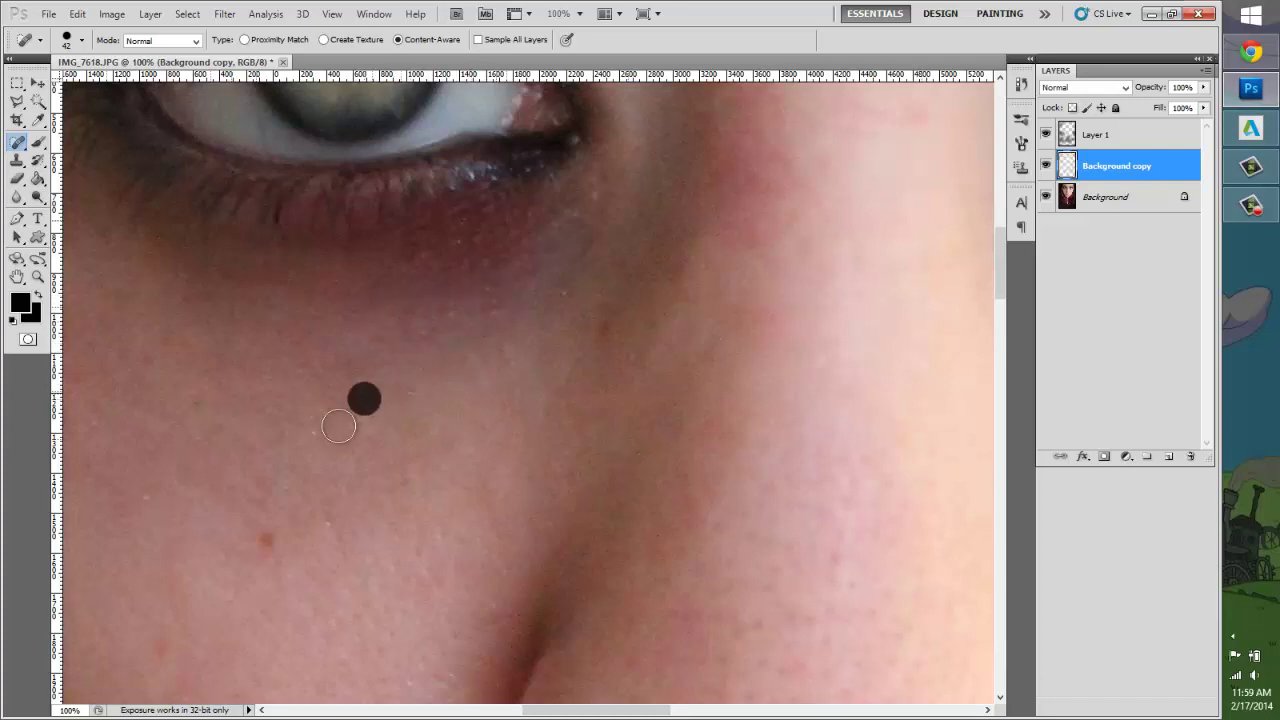
left_click(318, 431)
left_click(452, 418)
left_click(419, 395)
left_click(349, 413)
left_click(565, 291)
Step: Zoom out to 25% to view the whole face
left_click(38, 278)
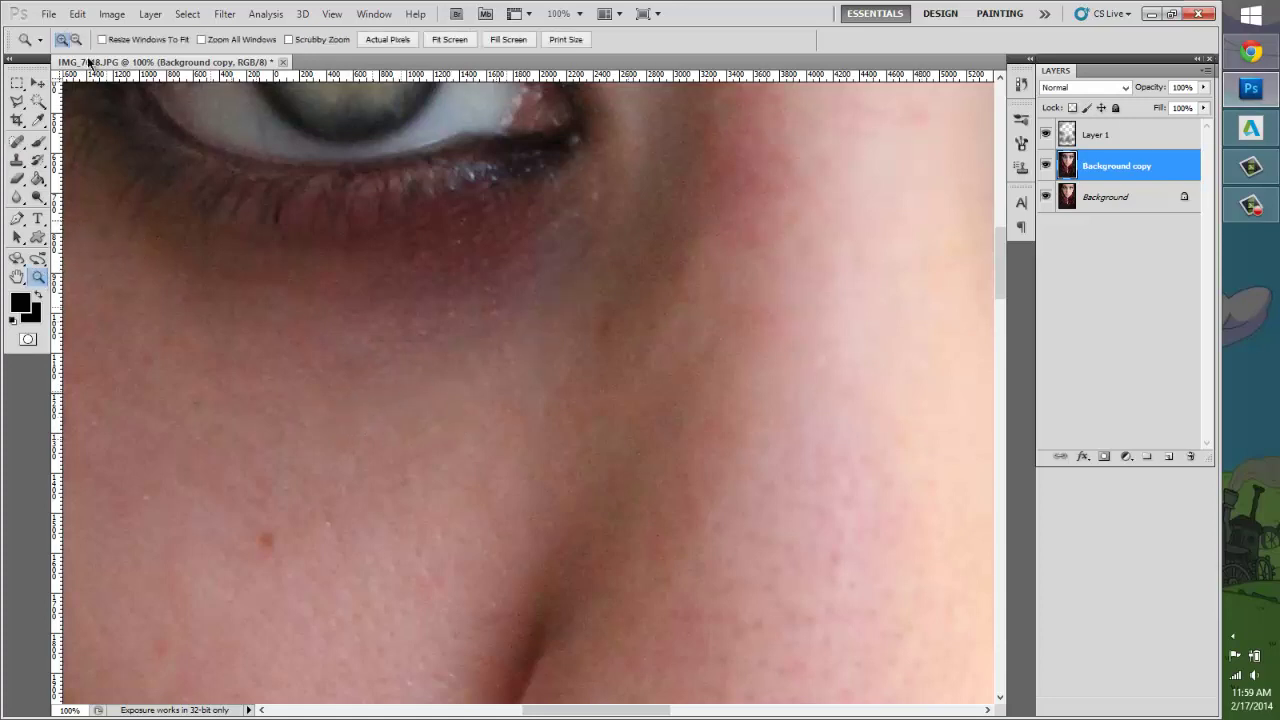
left_click(161, 120, "alt")
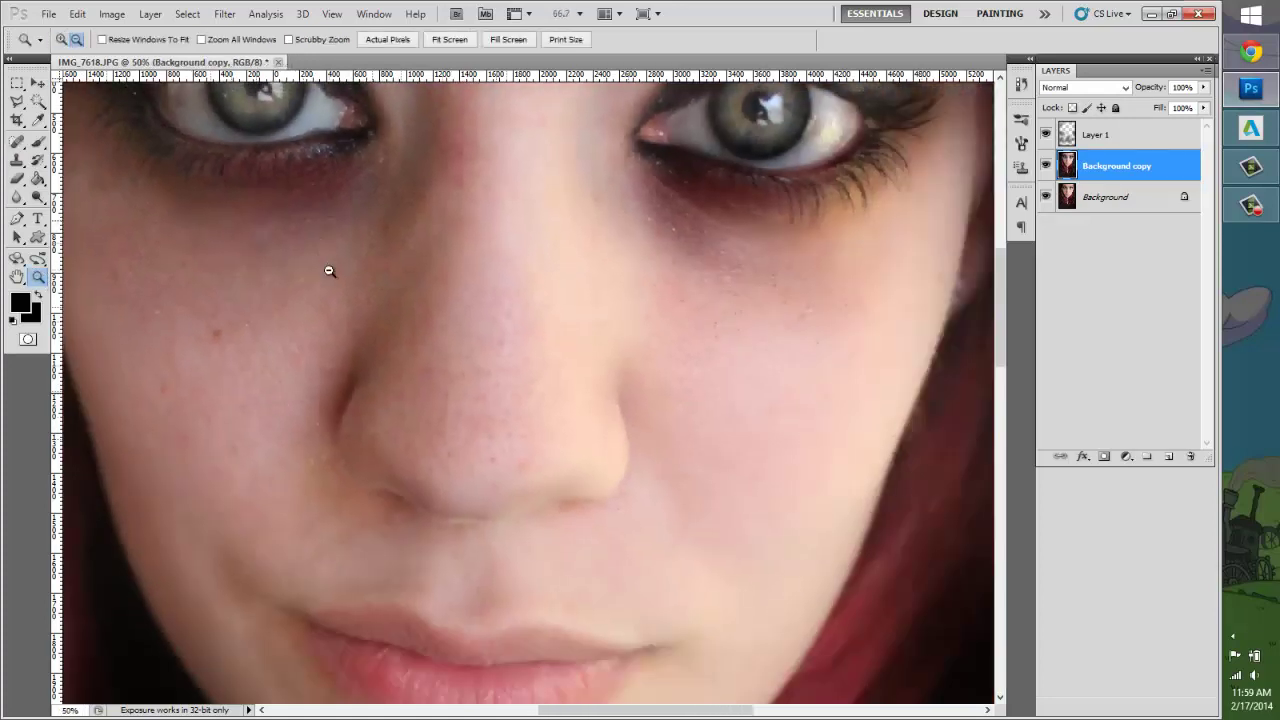
scroll(408, 485, "up", 2)
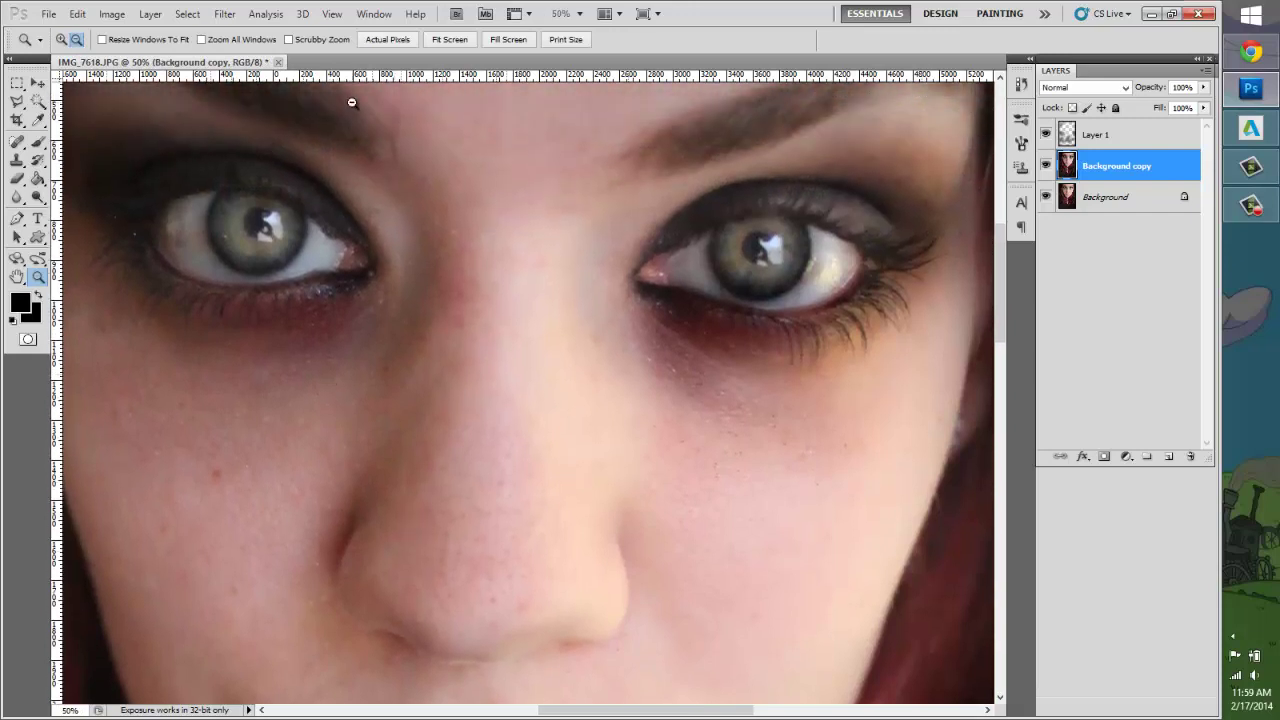
left_click(17, 143)
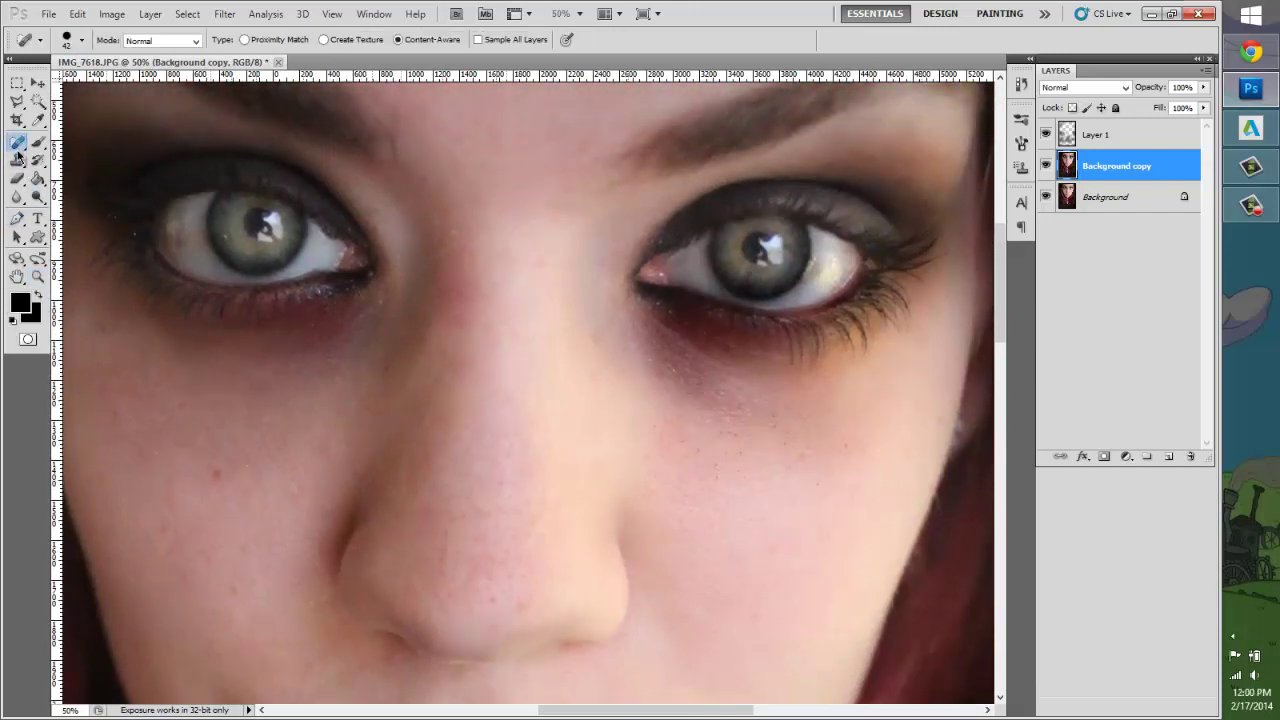
left_click(38, 278)
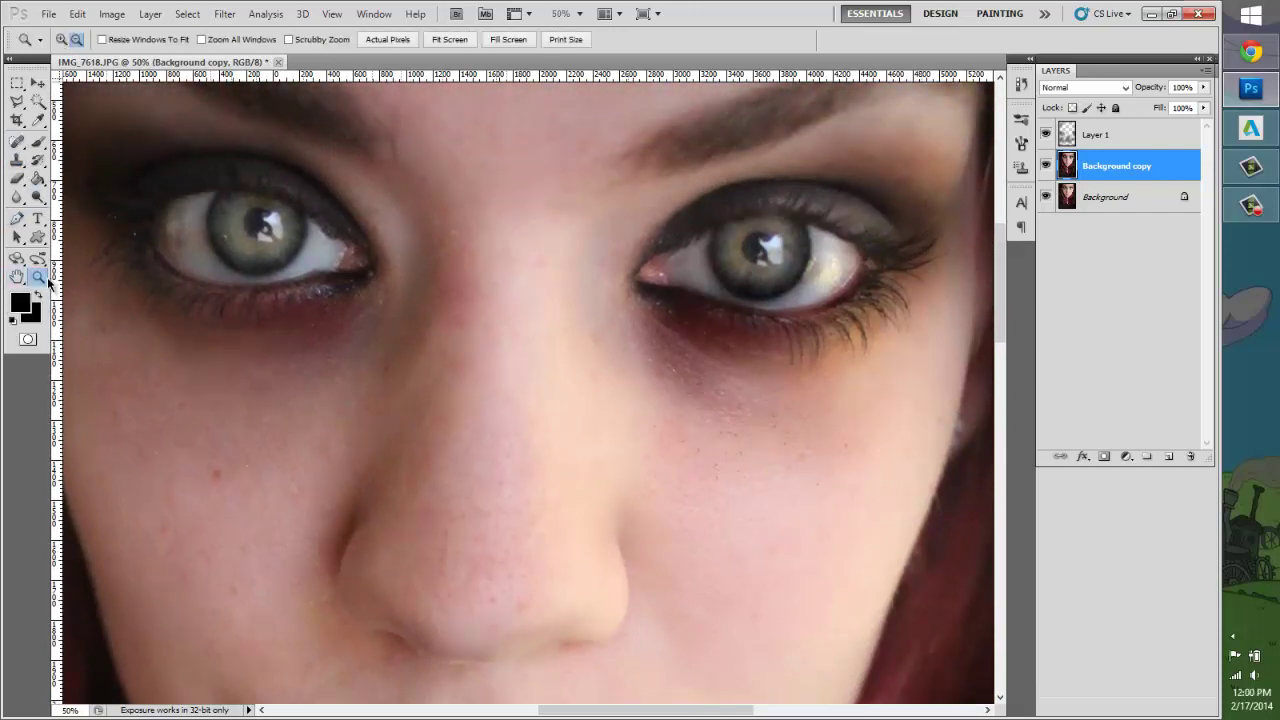
left_click(660, 297)
left_click(17, 143)
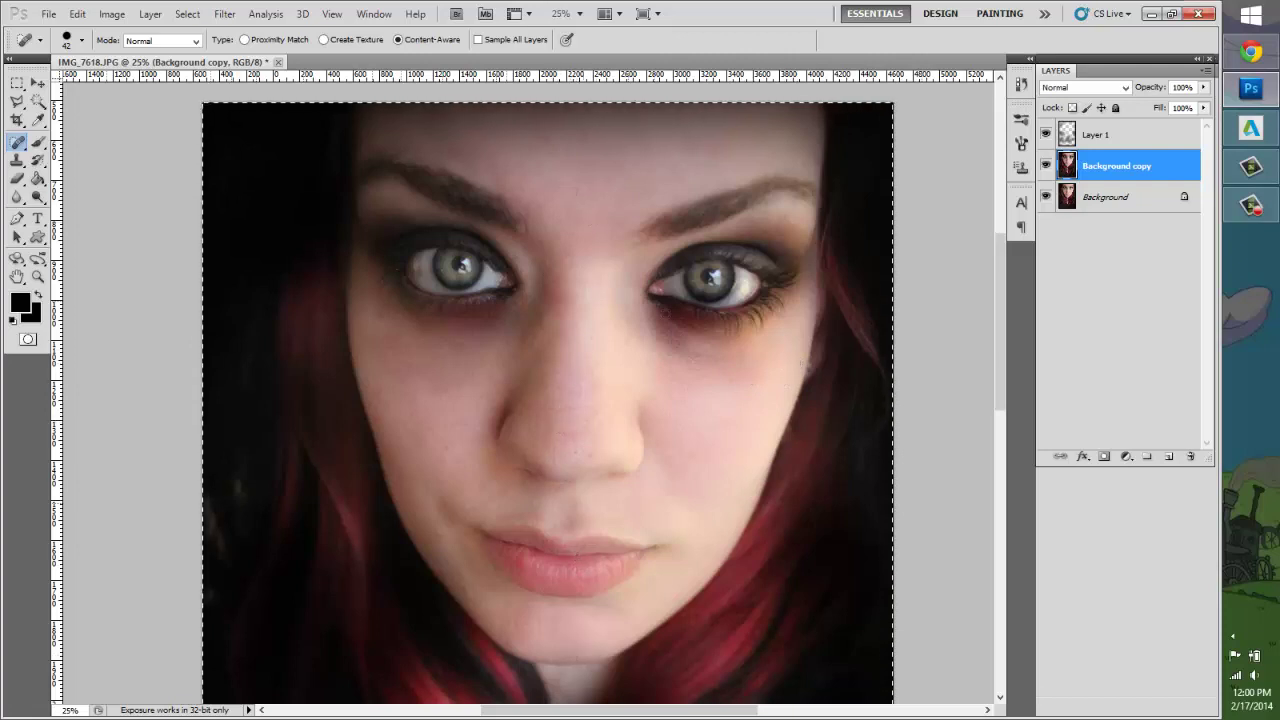
scroll(266, 423, "down", 2)
left_click(38, 276)
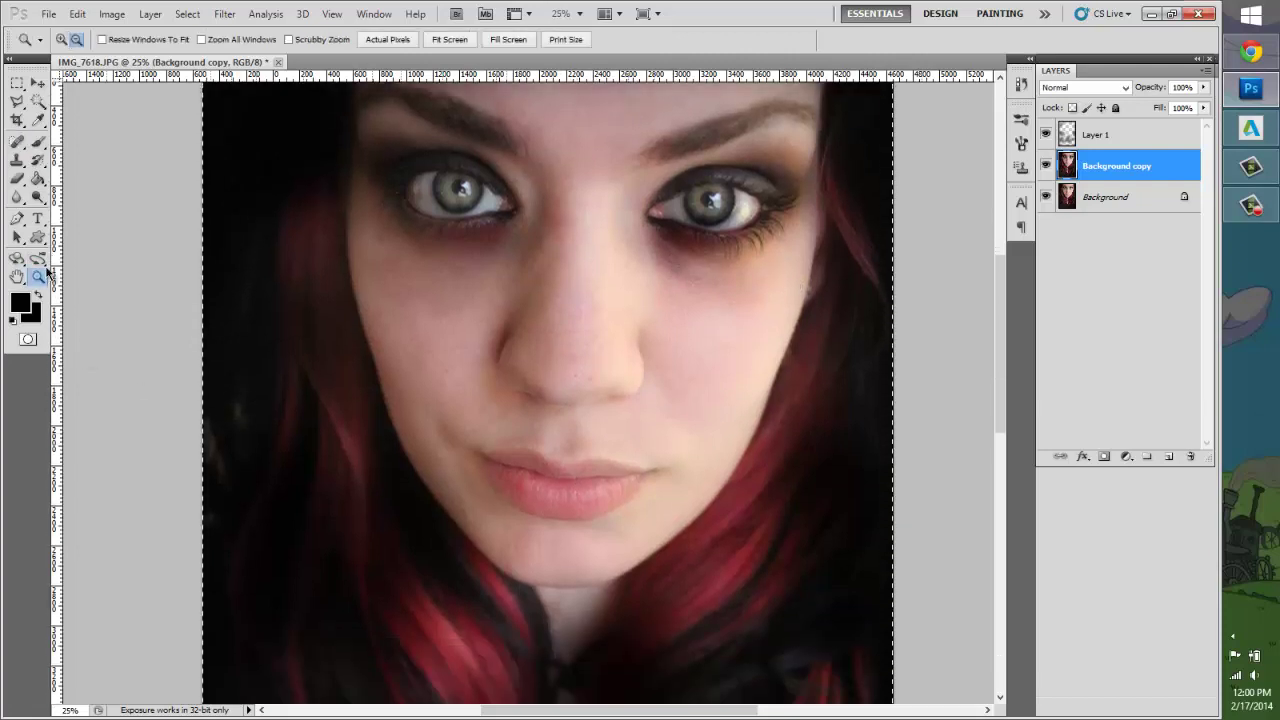
left_click(698, 376)
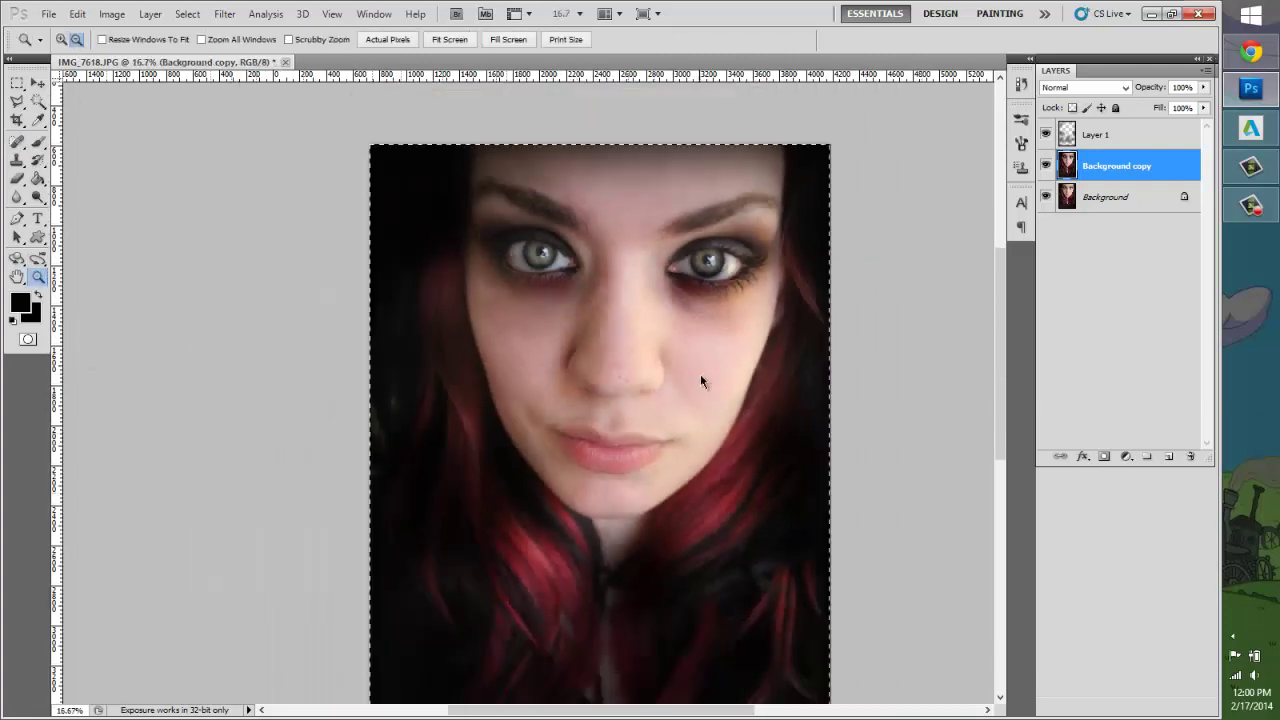
right_click(39, 196)
left_click(92, 211)
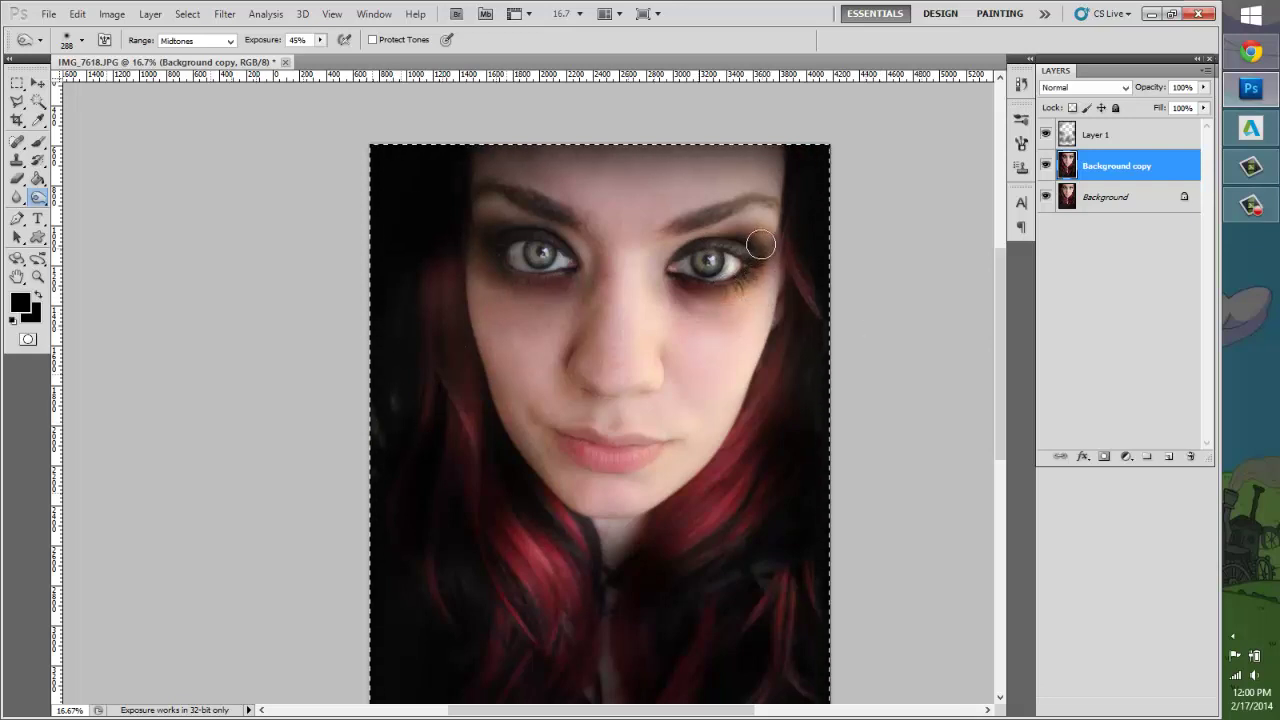
left_click(39, 278)
left_click(663, 264)
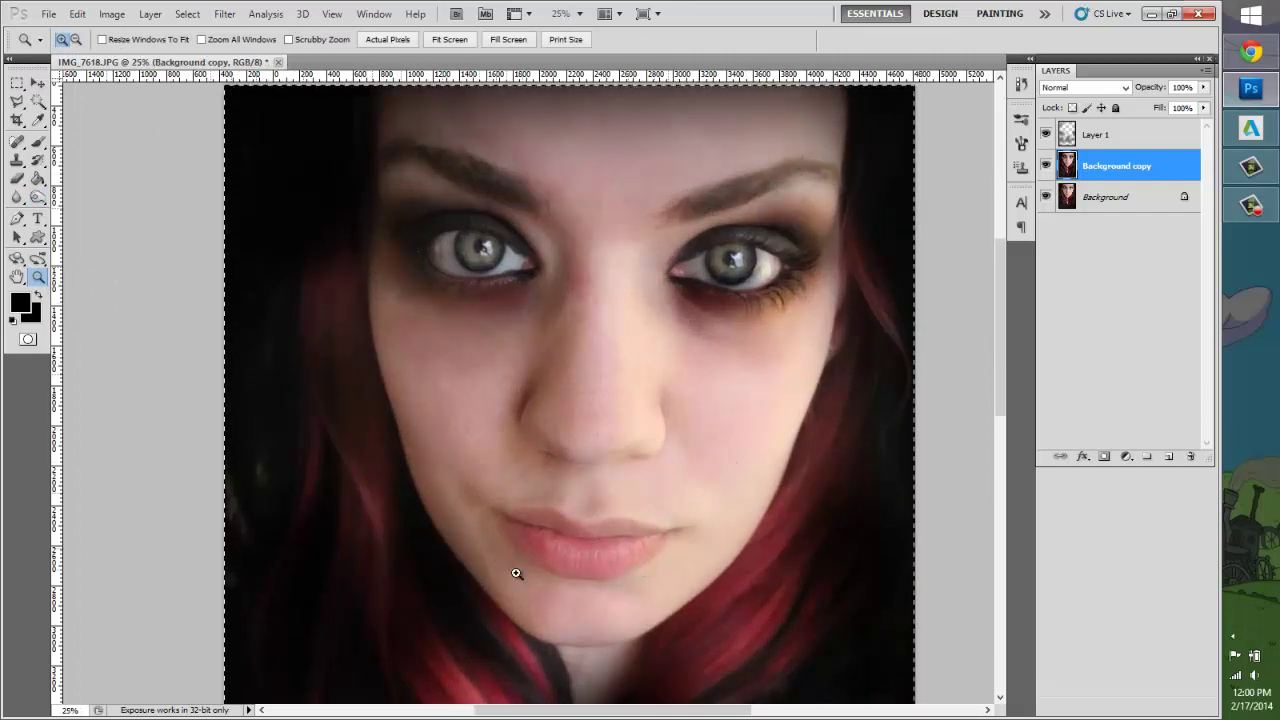
Step: Add a new Layer 2 and set the foreground colour to yellow
left_click(1205, 74)
left_click(1200, 78)
left_click(775, 137)
key("i")
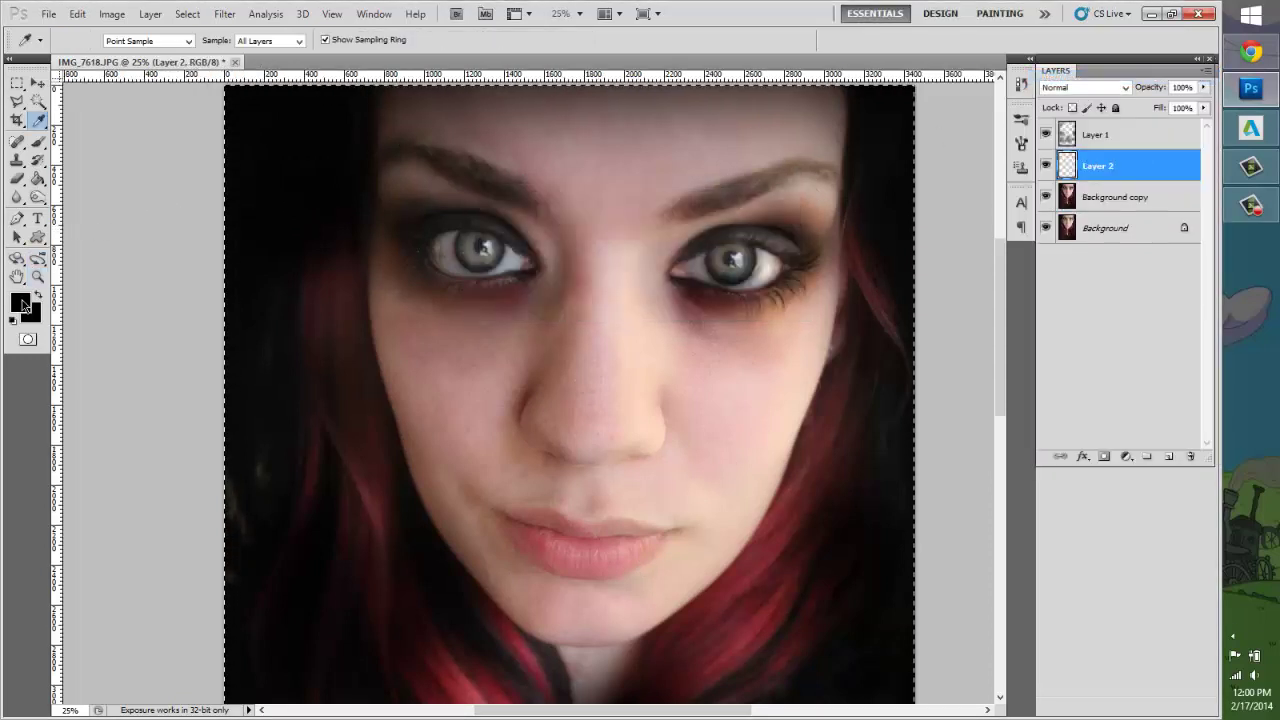
left_click(20, 302)
mouse_move(930, 175)
left_mouse_down()
mouse_move(950, 150)
mouse_move(997, 146)
mouse_move(1000, 129)
mouse_move(948, 112)
left_mouse_up()
left_click(1105, 99)
Step: Paint a yellow patch beside the left eye's outer corner with a 300 px soft brush
key("b")
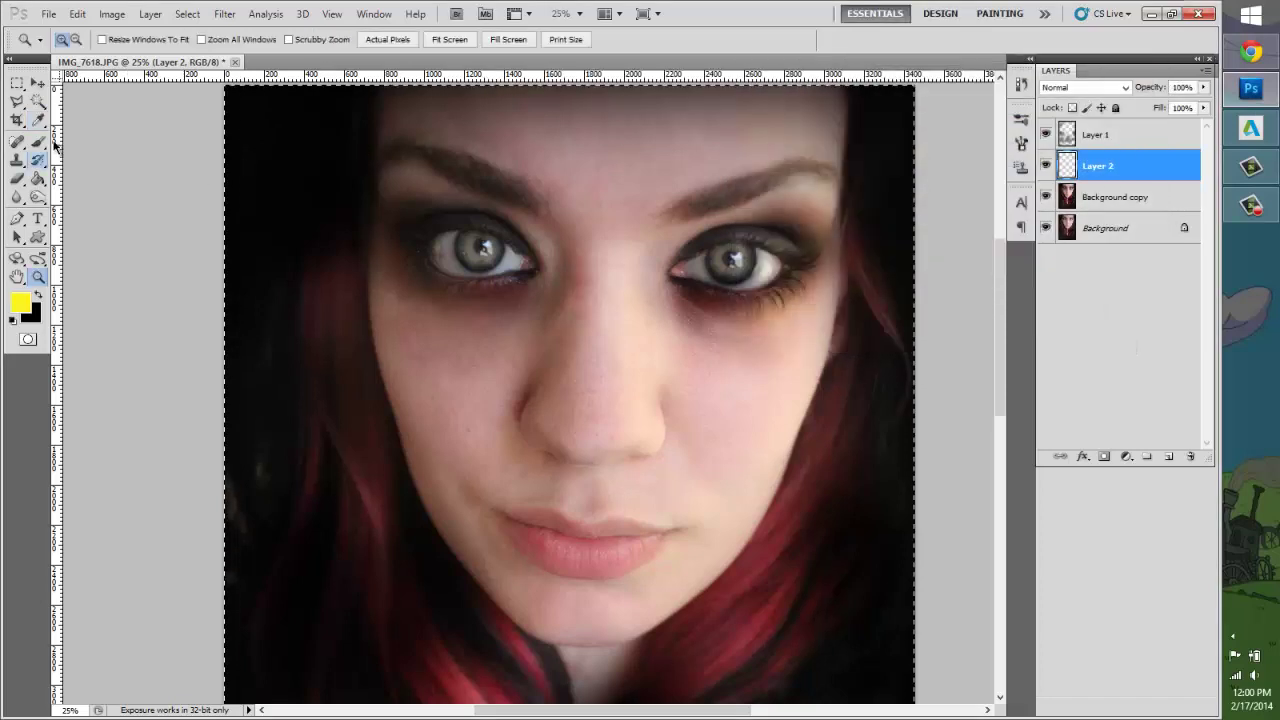
left_click(83, 41)
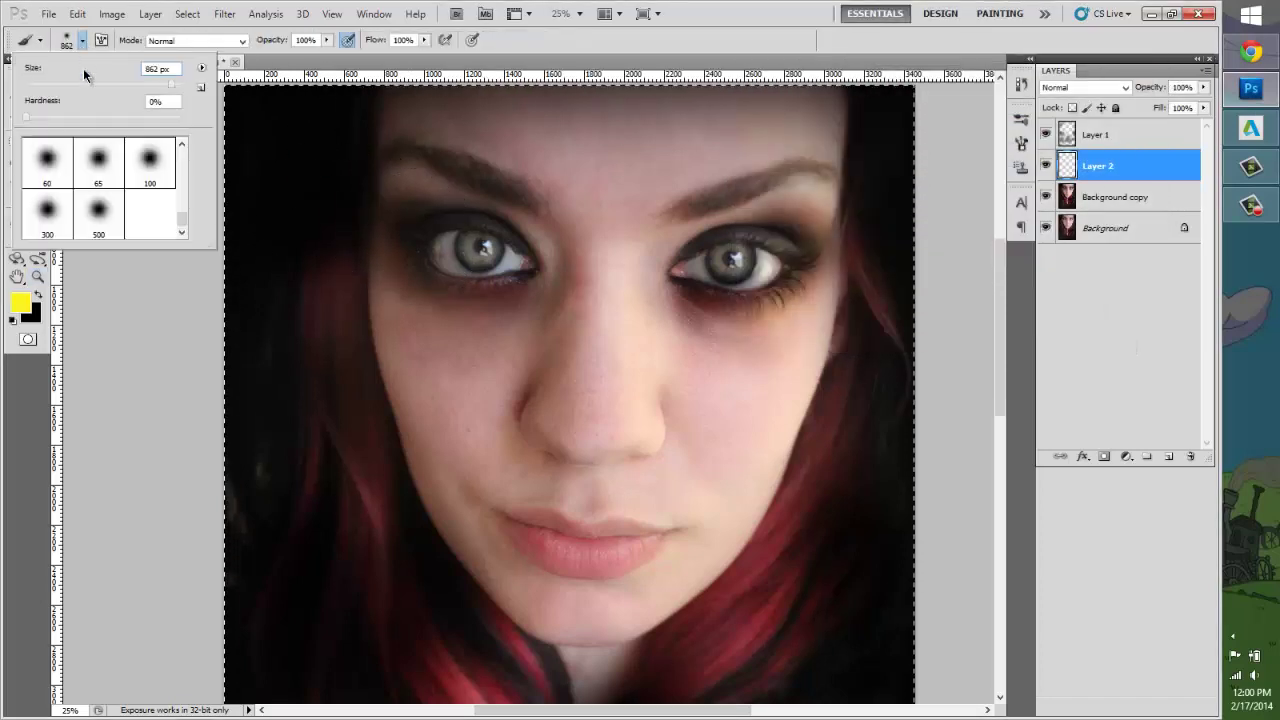
left_click(47, 210)
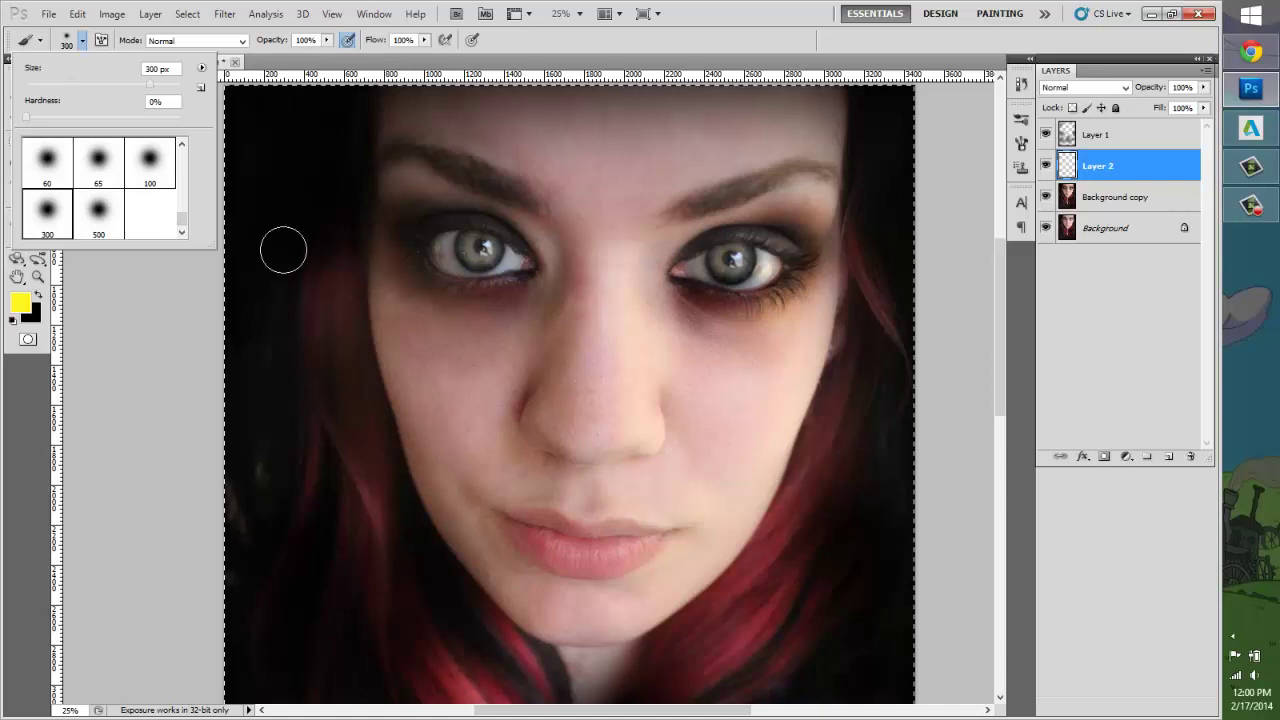
left_click(393, 243)
left_click(415, 272)
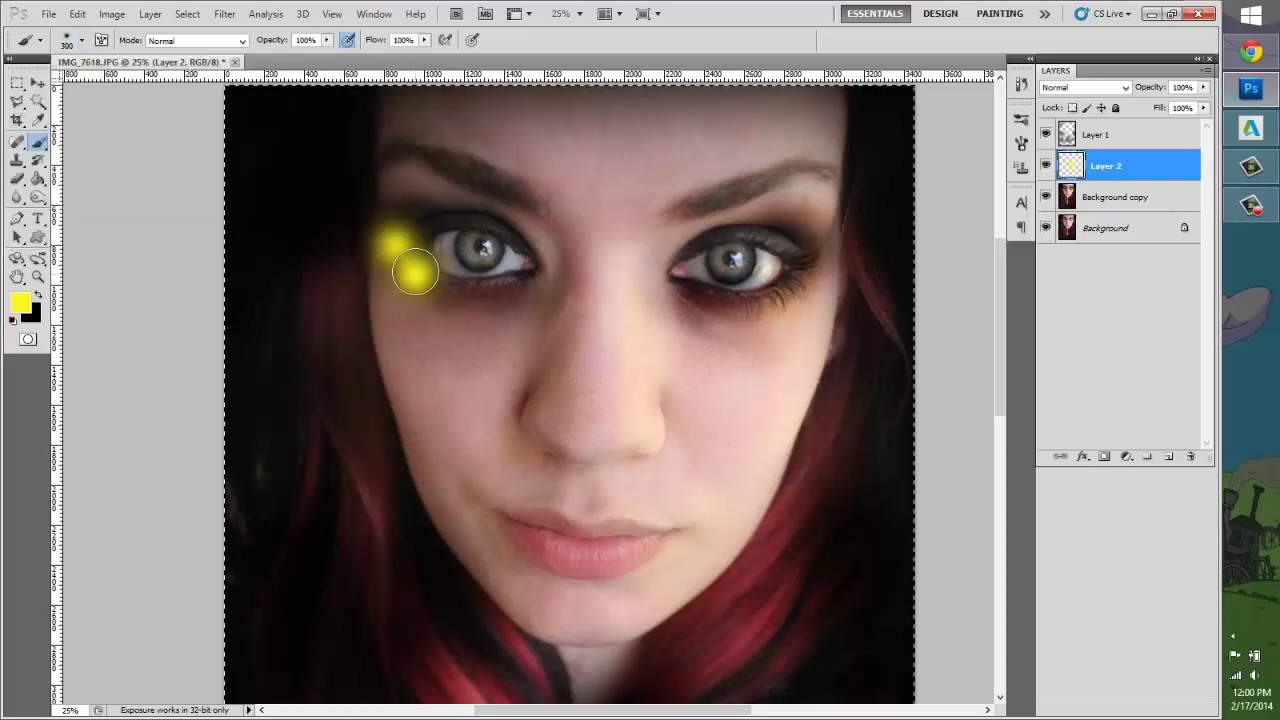
left_click(424, 217)
mouse_move(424, 217)
left_mouse_down()
mouse_move(390, 277)
mouse_move(401, 257)
left_mouse_up()
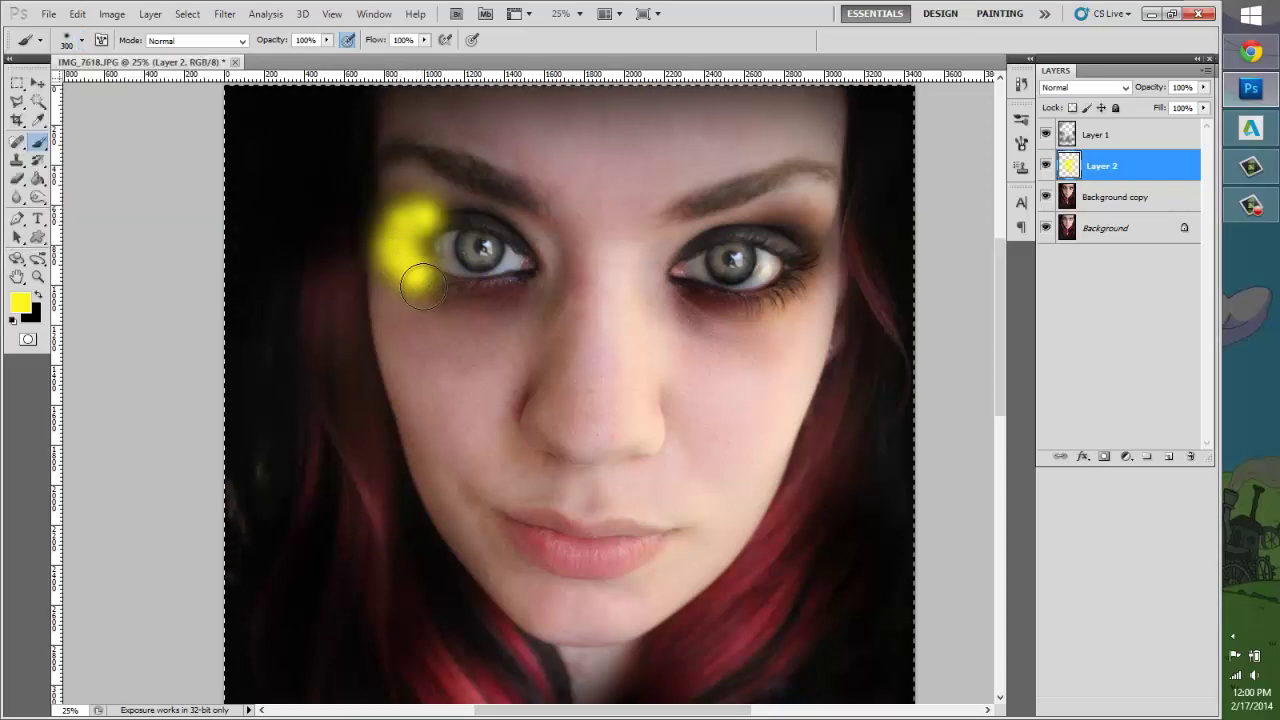
left_click(421, 286)
Step: Set Layer 2's blending mode to Color Burn
left_click(1104, 88)
left_click(1090, 150)
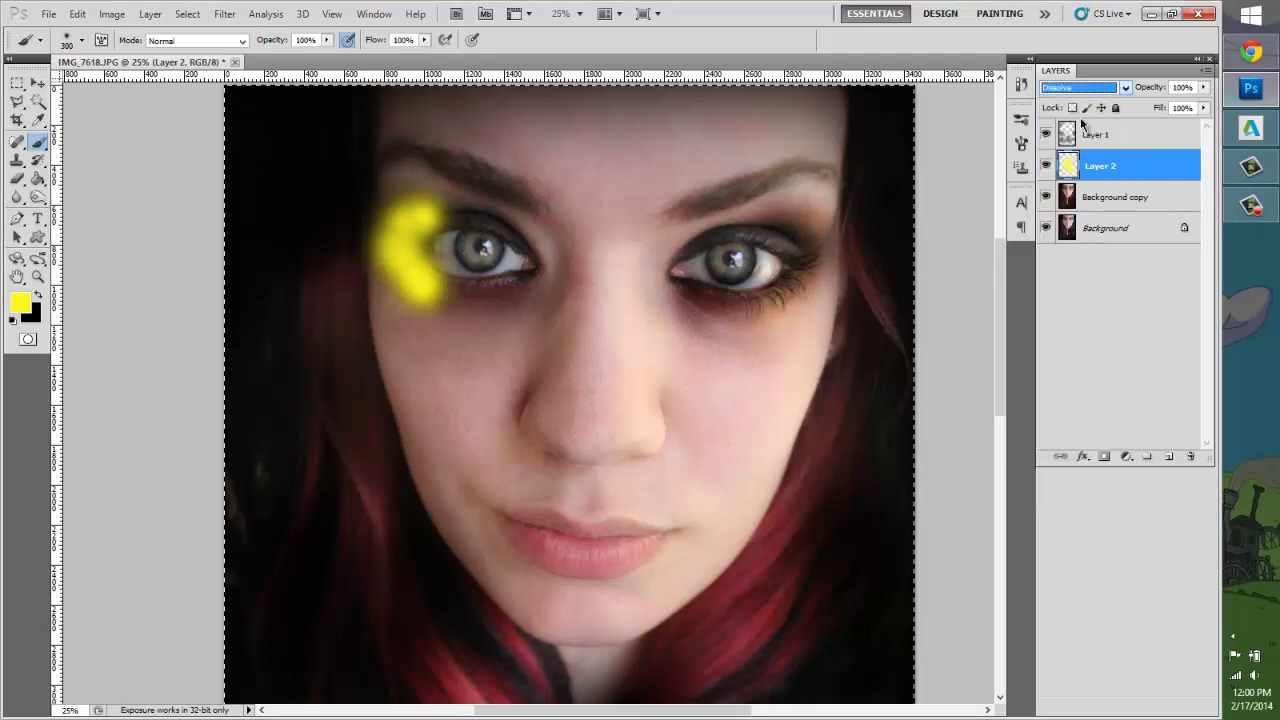
key("Down")
key("Down")
key("Down")
key("Down")
key("Down")
key("Down")
key("Down")
key("Down")
key("Down")
key("Down")
key("Down")
key("Down")
key("Down")
key("Down")
key("Down")
key("Down")
key("Down")
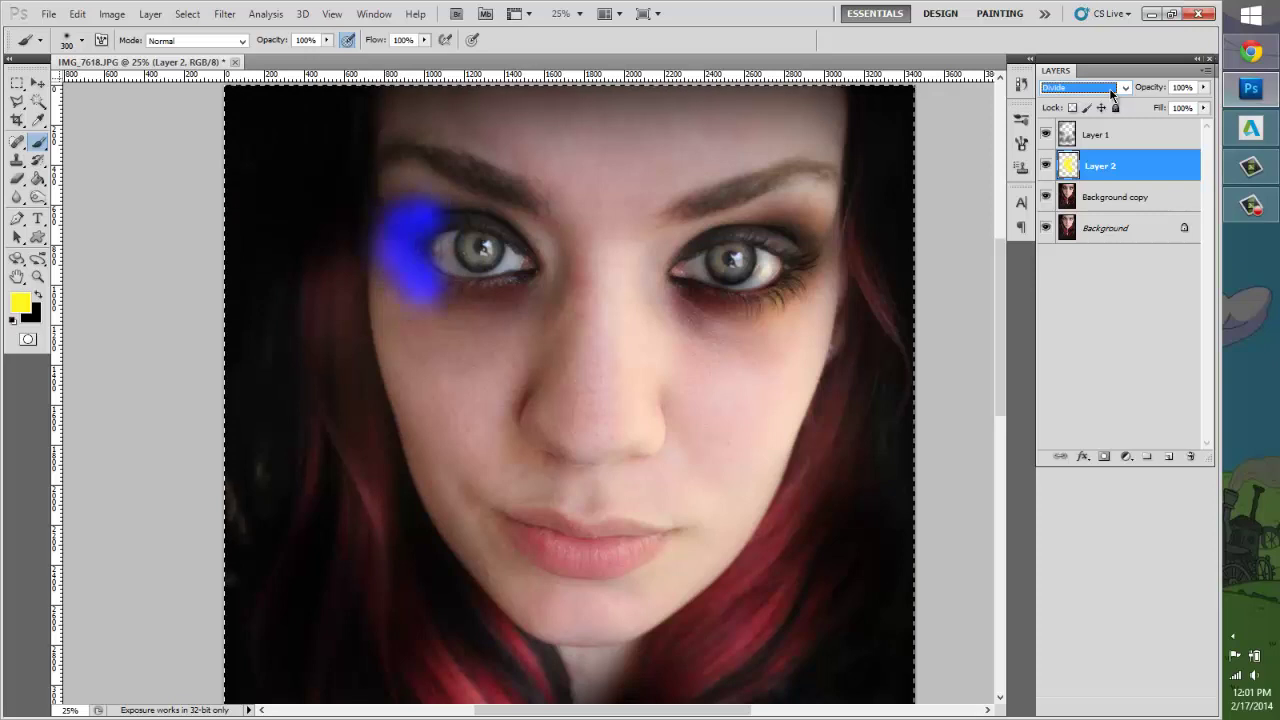
left_click(1109, 88)
left_click(1100, 175)
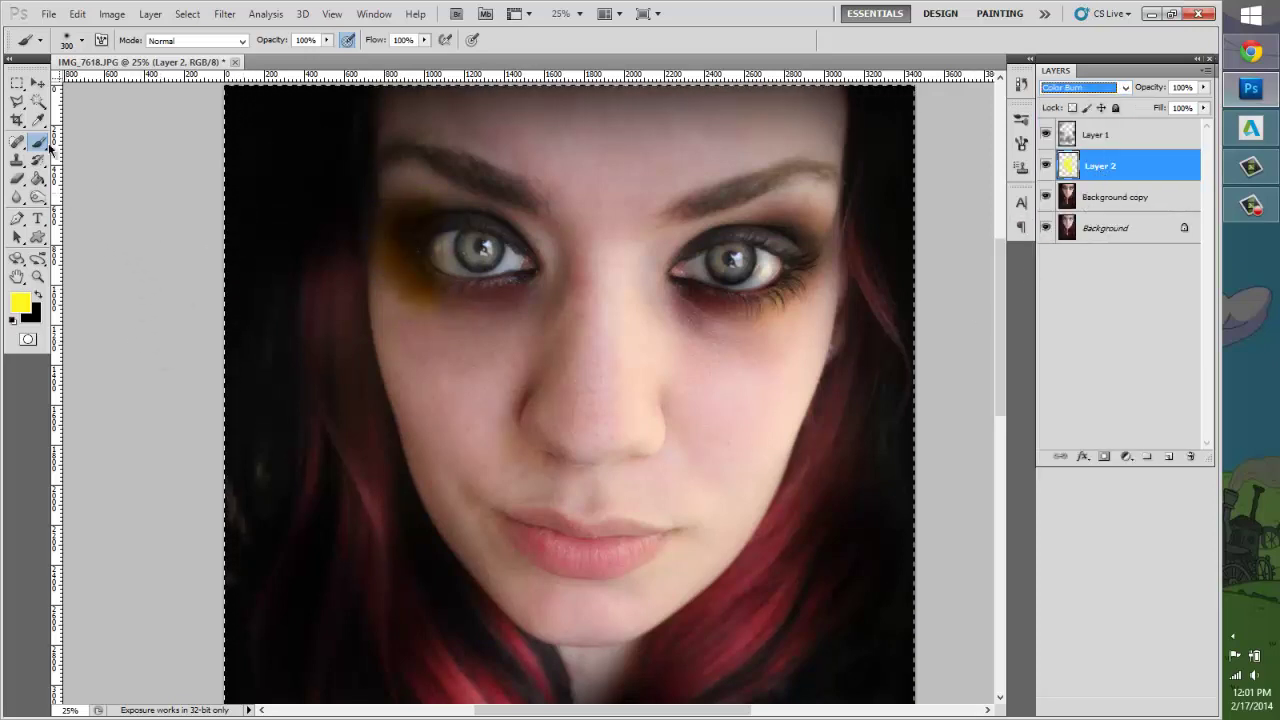
Step: Erase most of Layer 2's stain beside the left eye with a 300 px soft Eraser
left_click(18, 180)
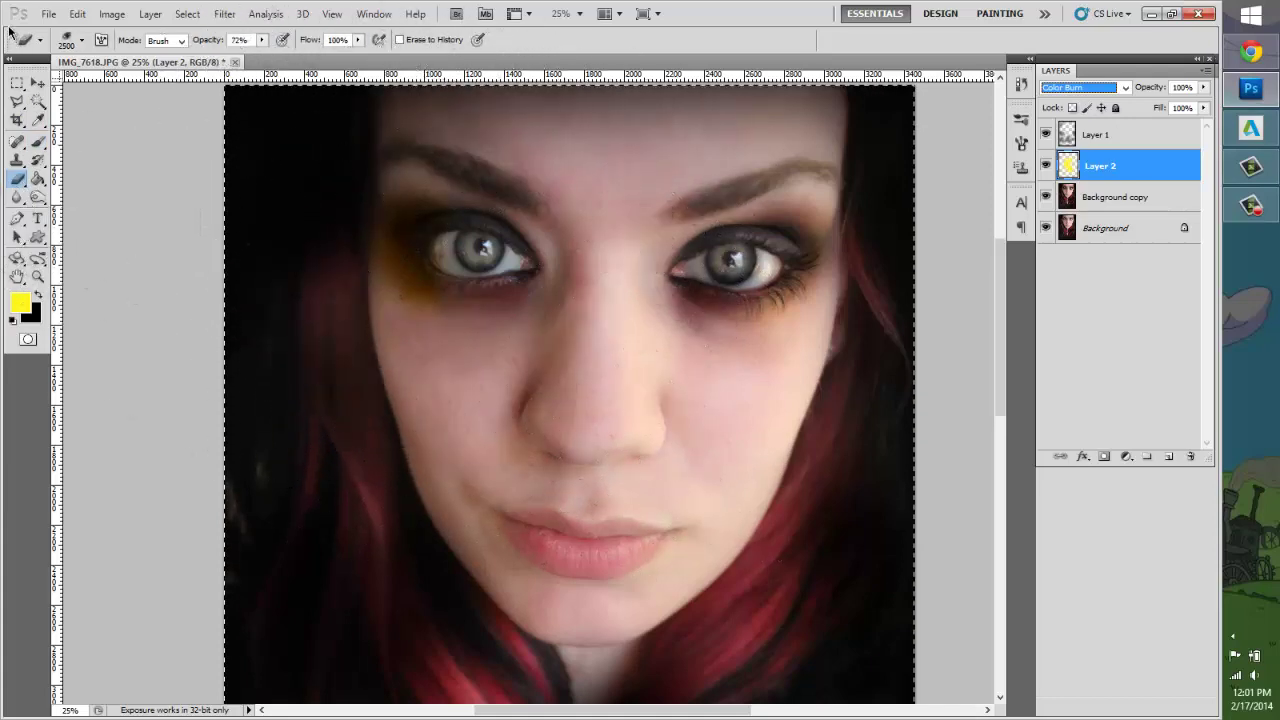
left_click(74, 40)
left_click(201, 67)
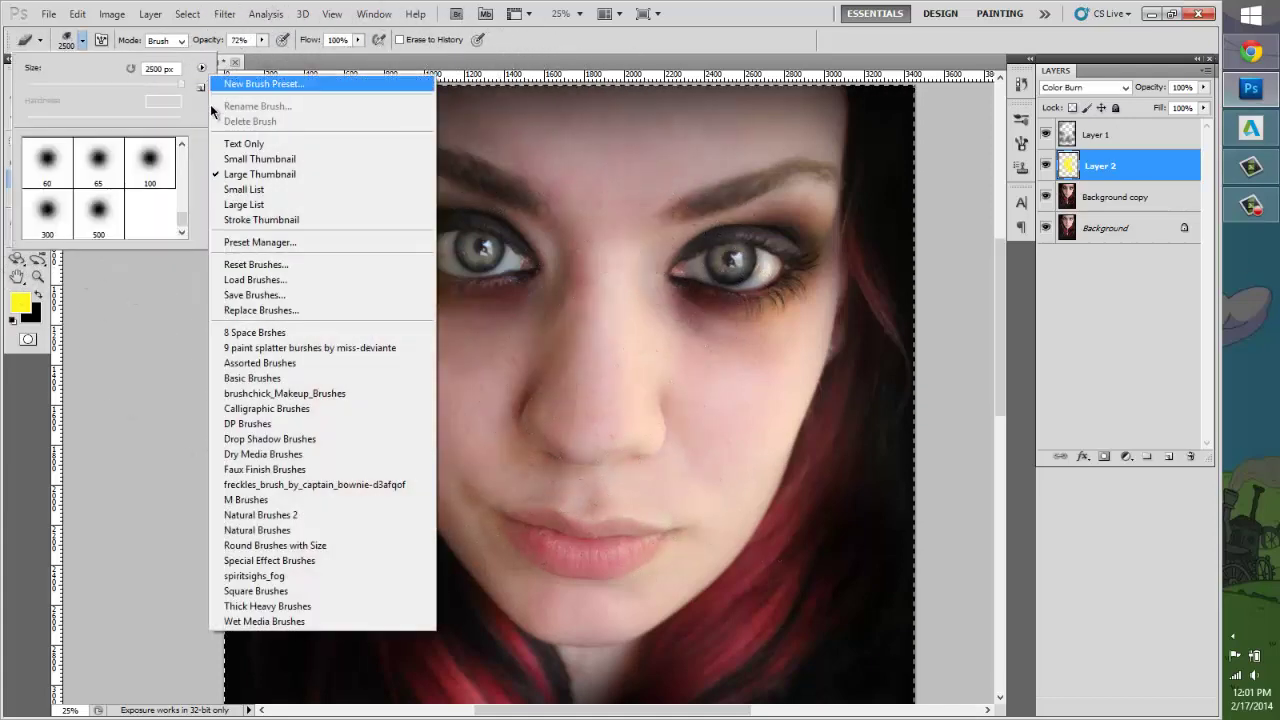
left_click(92, 220)
left_click(52, 215)
left_click(440, 252)
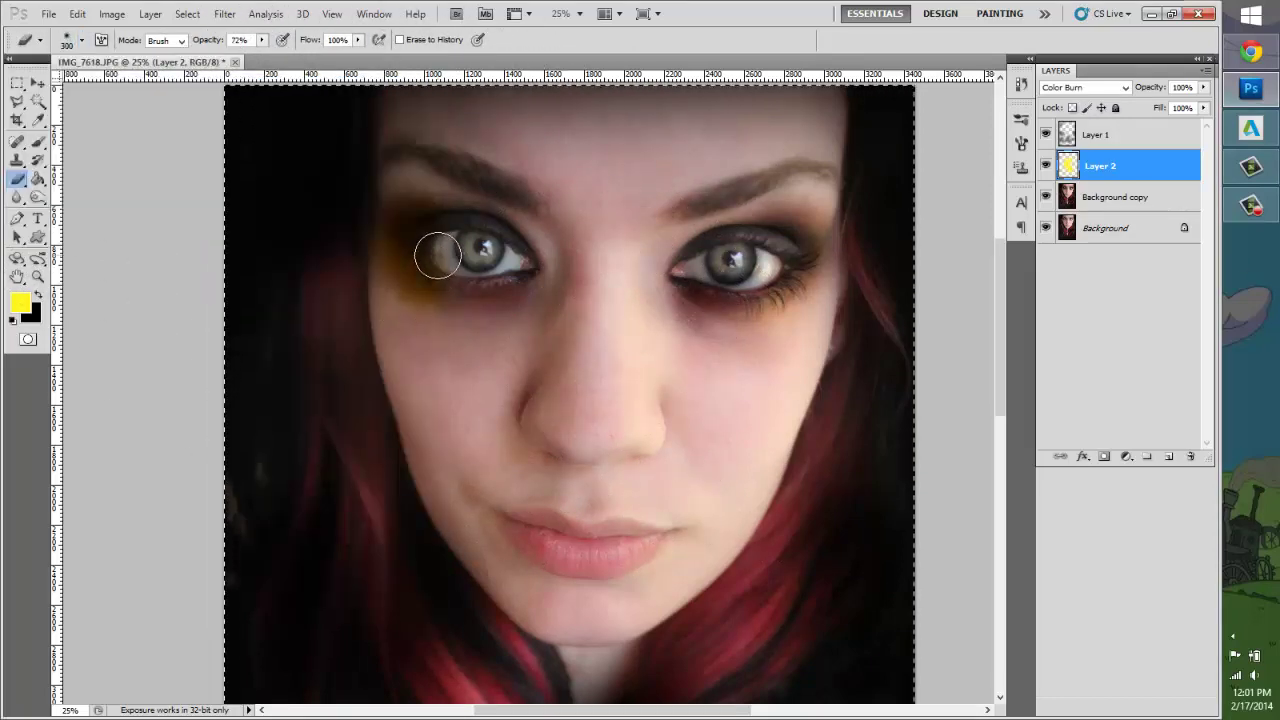
mouse_move(440, 222)
left_mouse_down()
mouse_move(414, 245)
mouse_move(432, 283)
mouse_move(407, 313)
mouse_move(386, 306)
mouse_move(378, 265)
mouse_move(391, 205)
mouse_move(380, 265)
mouse_move(422, 311)
mouse_move(383, 316)
mouse_move(362, 267)
left_mouse_up()
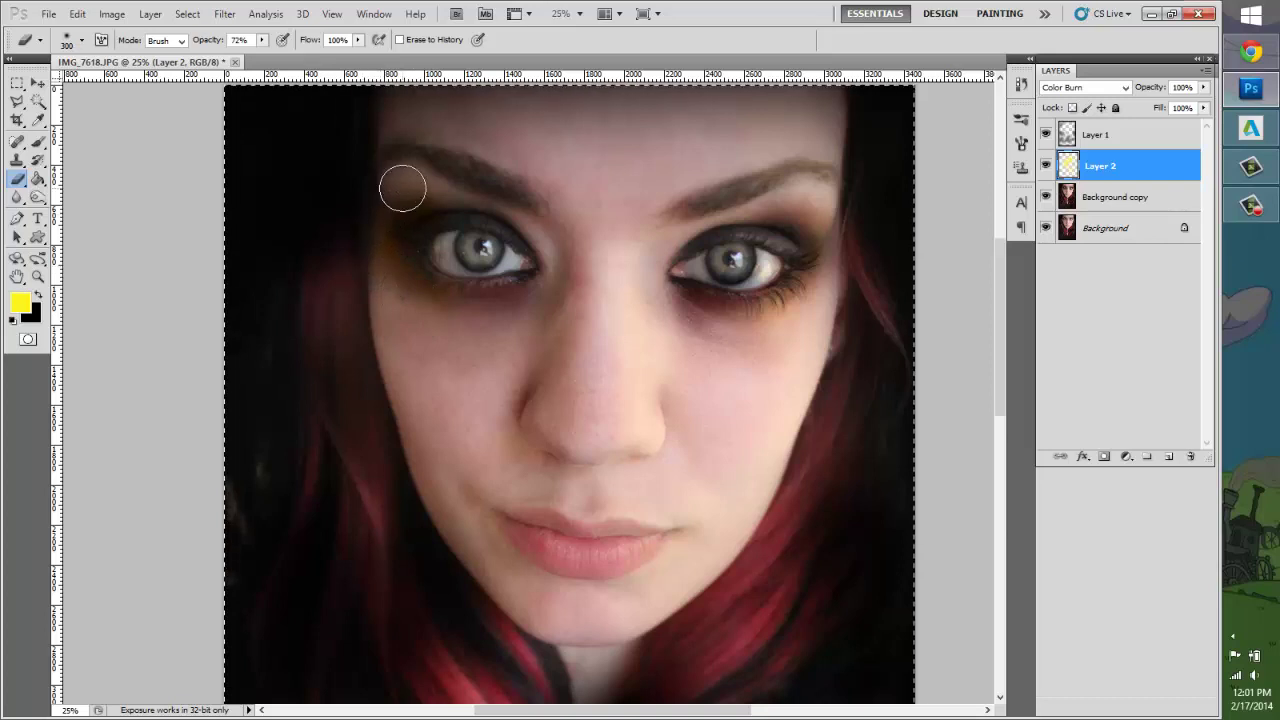
Step: Switch to the Burn Tool and fit the whole image on screen
right_click(37, 197)
left_click(95, 207)
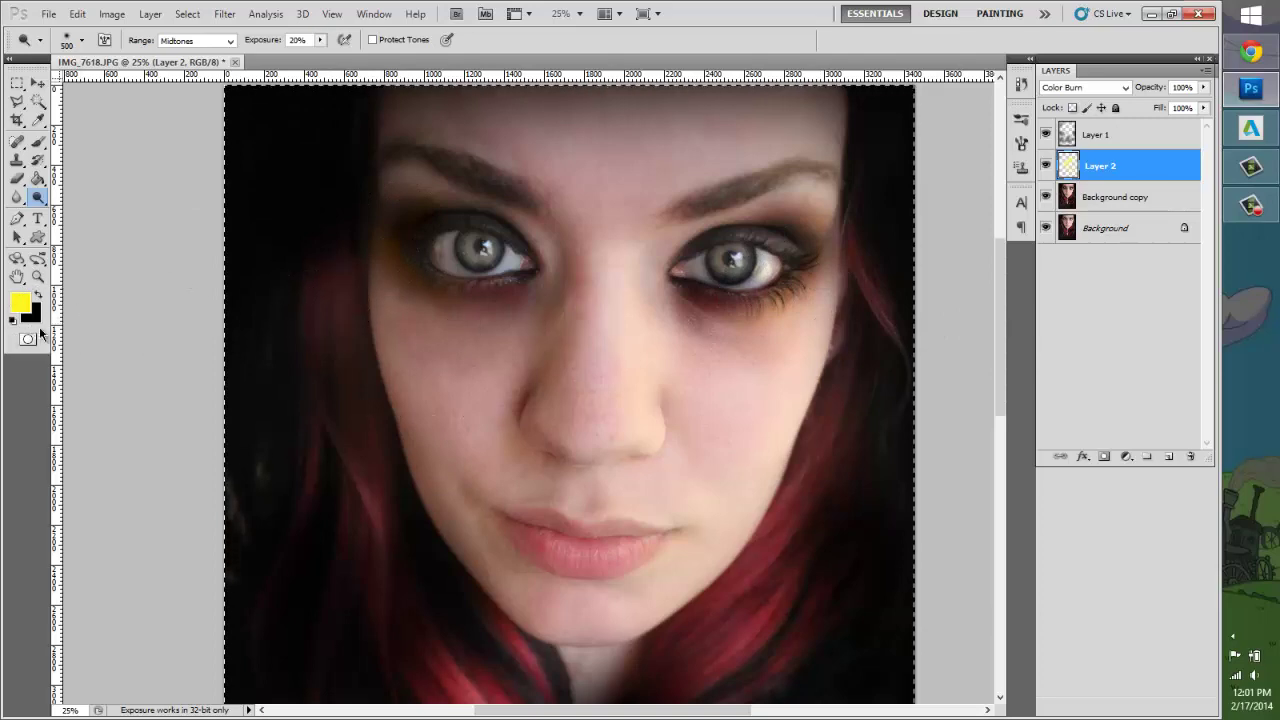
left_click(37, 277)
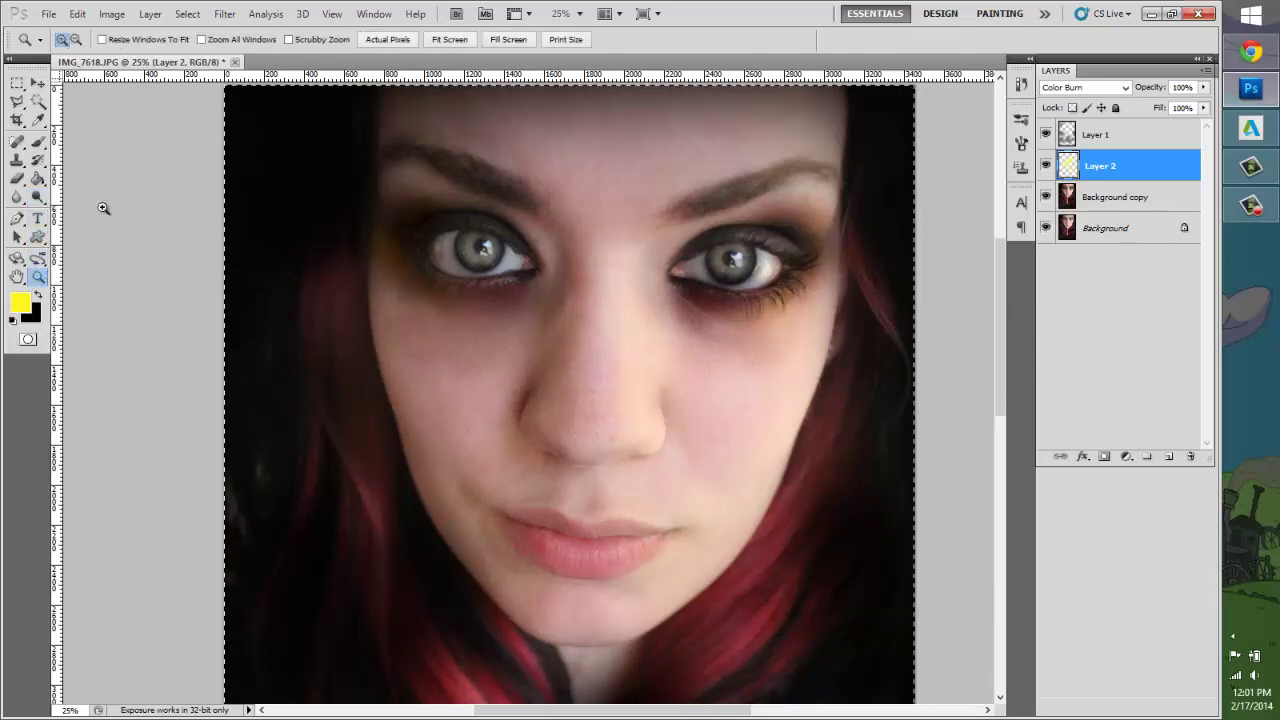
left_click(400, 40)
left_click(449, 39)
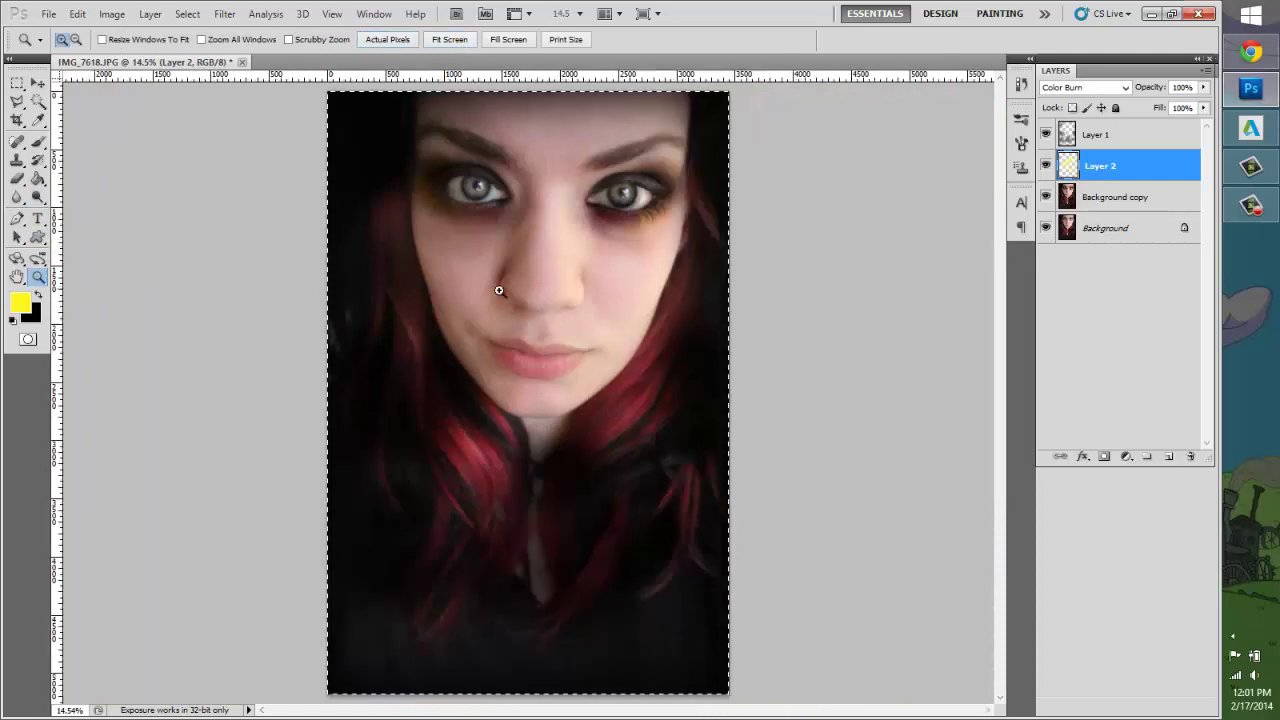
Step: Duplicate the Background copy layer as Background copy 2
left_click(1131, 200)
right_click(1131, 201)
left_click(1100, 271)
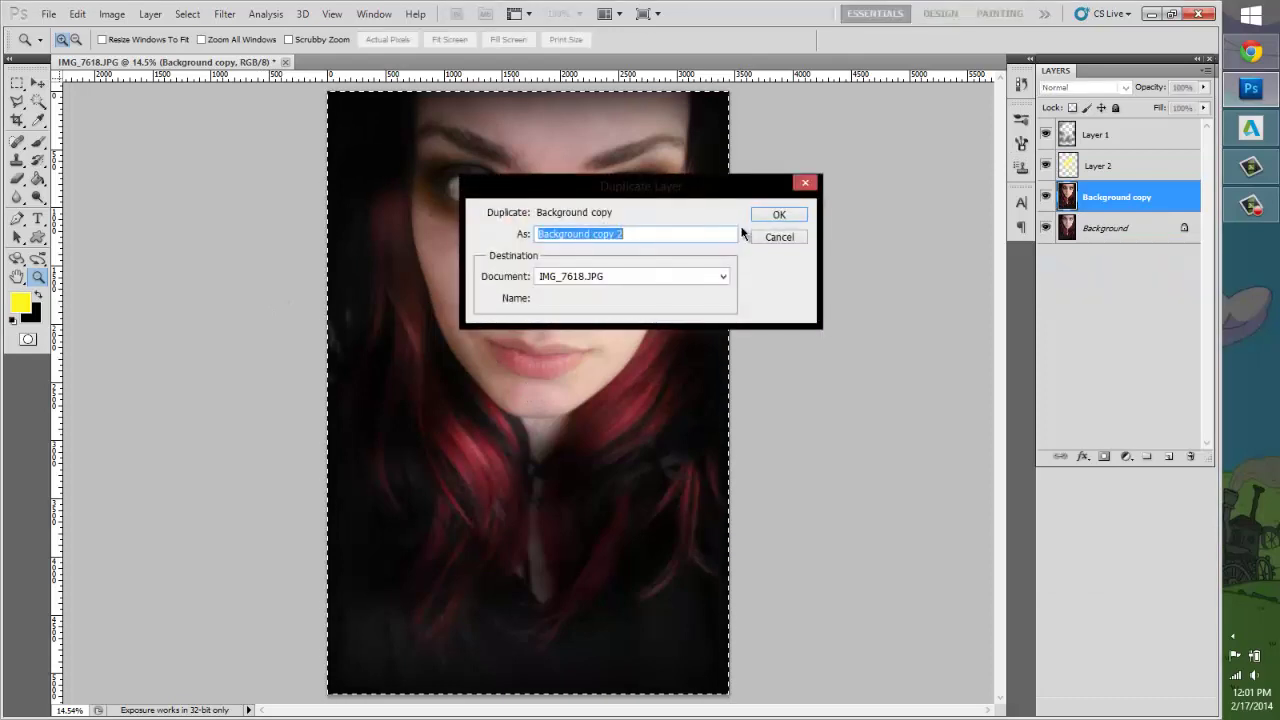
left_click(775, 214)
Step: Zoom to 50% on the lips and burn them darker with the Burn Tool
left_click(520, 371)
left_click(546, 360)
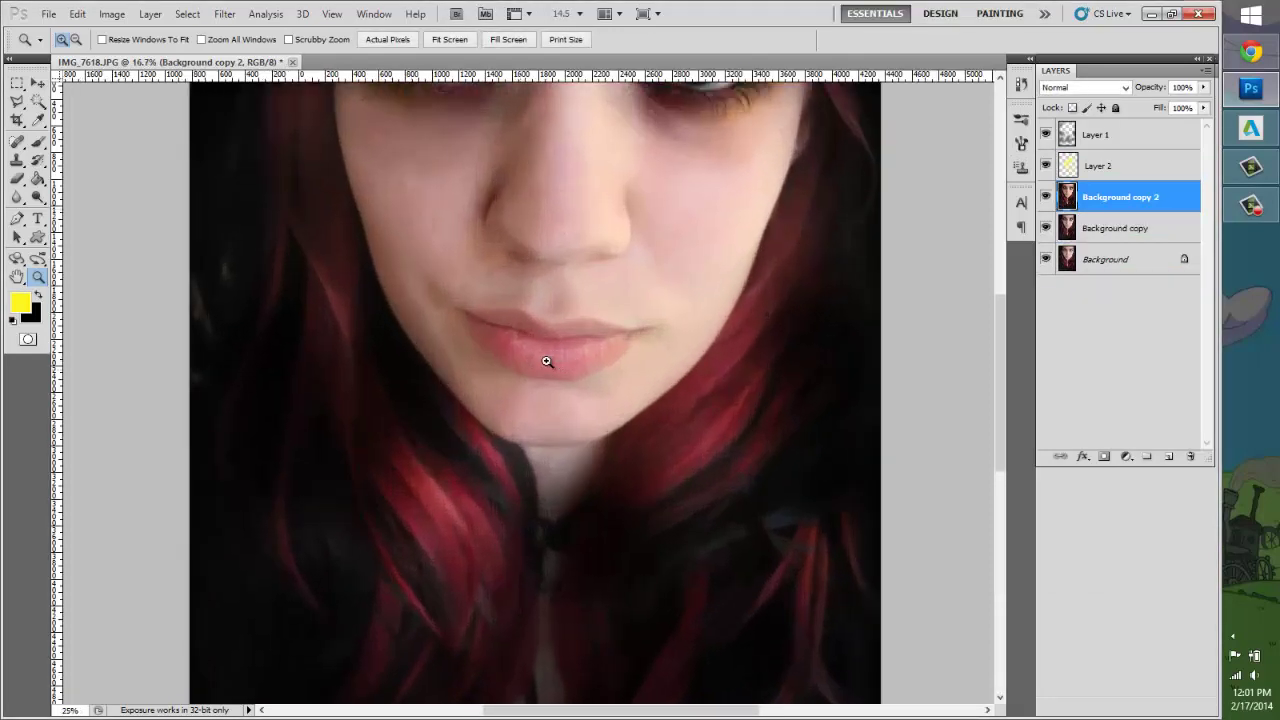
left_click(609, 354)
left_click(609, 354)
right_click(38, 196)
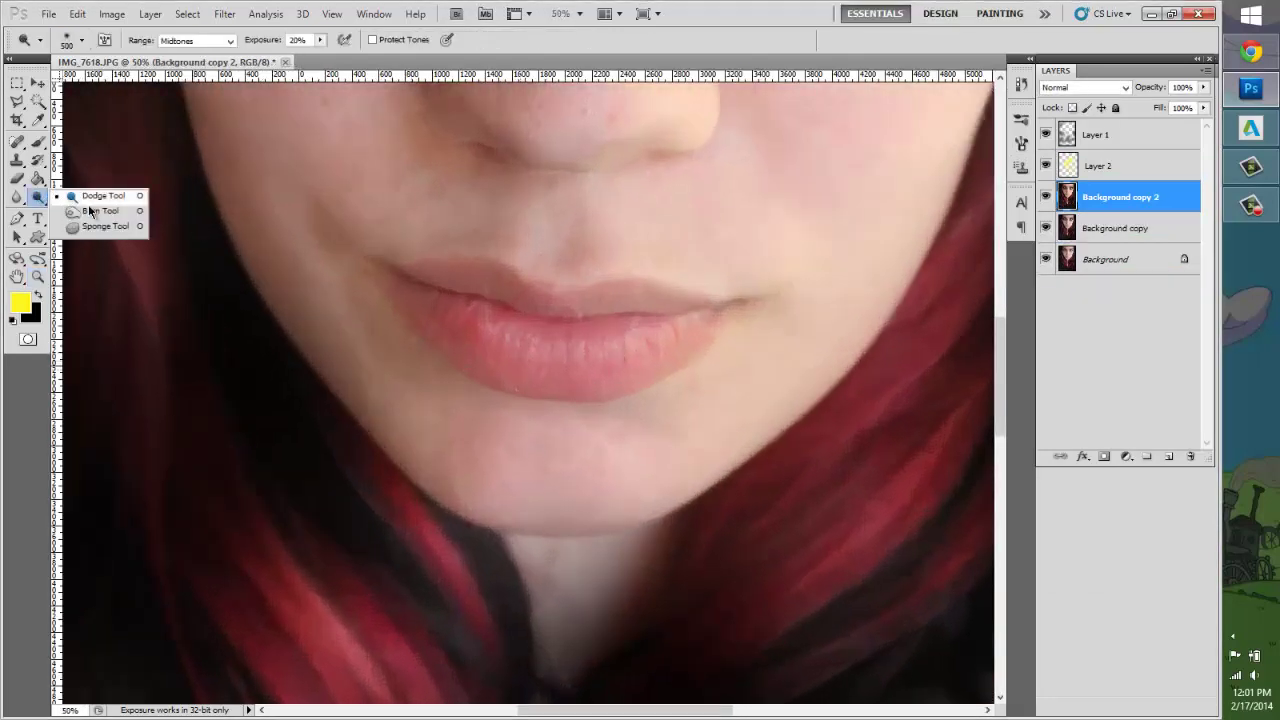
left_click(80, 191)
mouse_move(420, 309)
left_mouse_down()
mouse_move(542, 364)
mouse_move(640, 369)
mouse_move(708, 340)
mouse_move(712, 305)
mouse_move(430, 290)
mouse_move(734, 352)
mouse_move(739, 313)
mouse_move(631, 365)
mouse_move(515, 381)
mouse_move(416, 311)
mouse_move(497, 355)
mouse_move(599, 351)
mouse_move(702, 302)
mouse_move(553, 318)
mouse_move(485, 295)
mouse_move(453, 361)
mouse_move(396, 365)
mouse_move(174, 292)
left_mouse_up()
Step: Darken the upper lip's right side, then set up a 500 px soft toning brush at 20% exposure
mouse_move(590, 320)
left_mouse_down()
mouse_move(676, 290)
mouse_move(720, 310)
left_mouse_up()
right_click(38, 200)
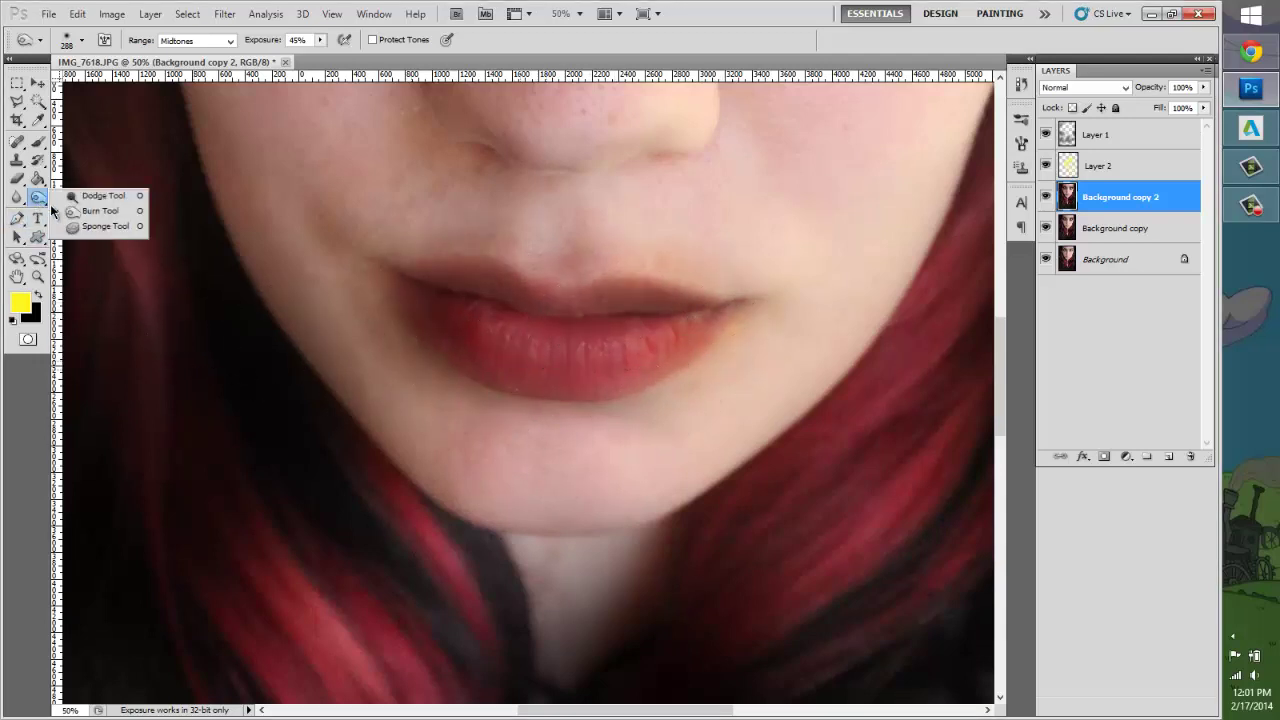
left_click(88, 209)
left_click(82, 42)
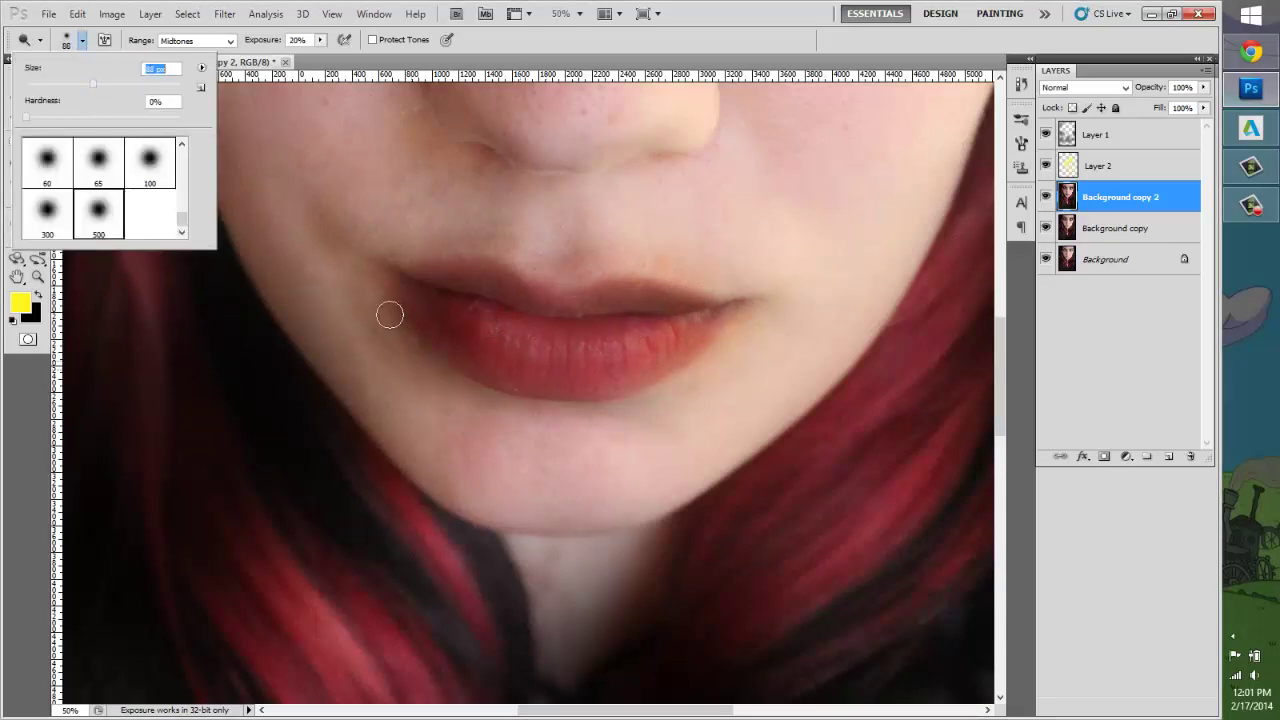
left_click(644, 361)
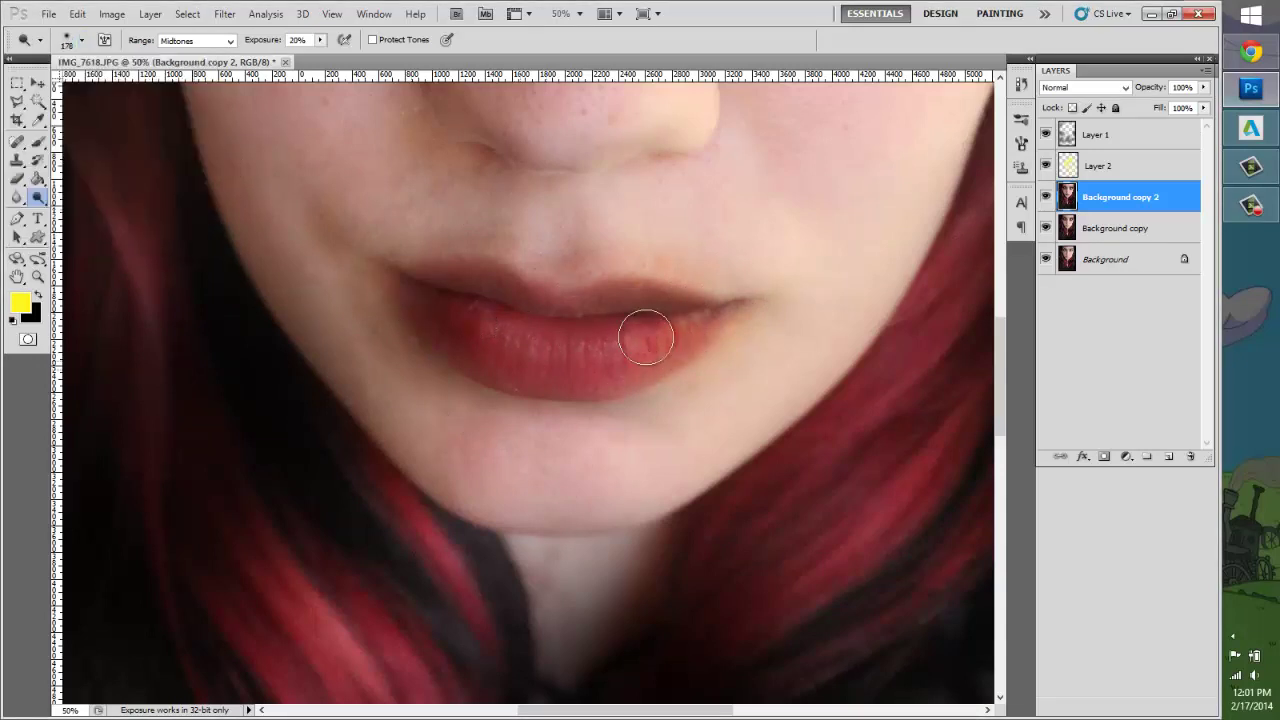
Step: Add a soft highlight to the lower lip centre and fit the portrait on screen
left_click_drag(515, 348, 562, 343)
mouse_move(478, 340)
left_mouse_down()
mouse_move(586, 353)
mouse_move(658, 316)
mouse_move(527, 316)
mouse_move(469, 301)
left_mouse_up()
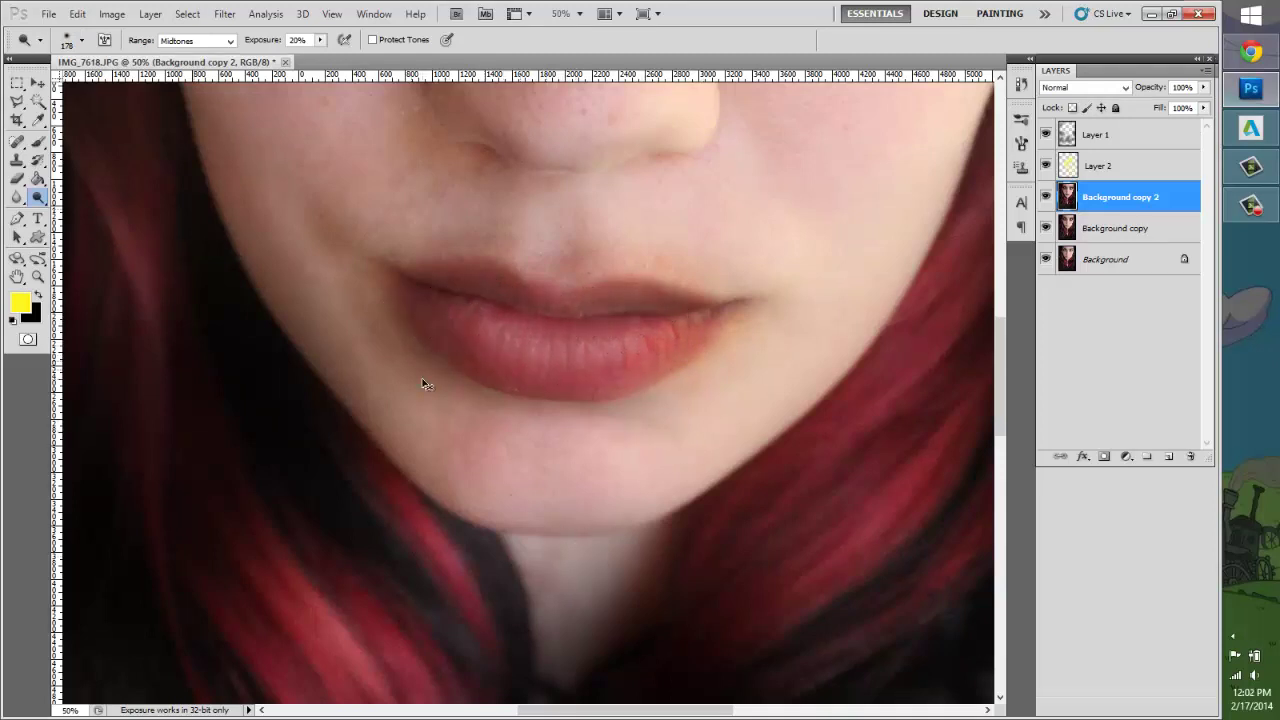
left_click(38, 276)
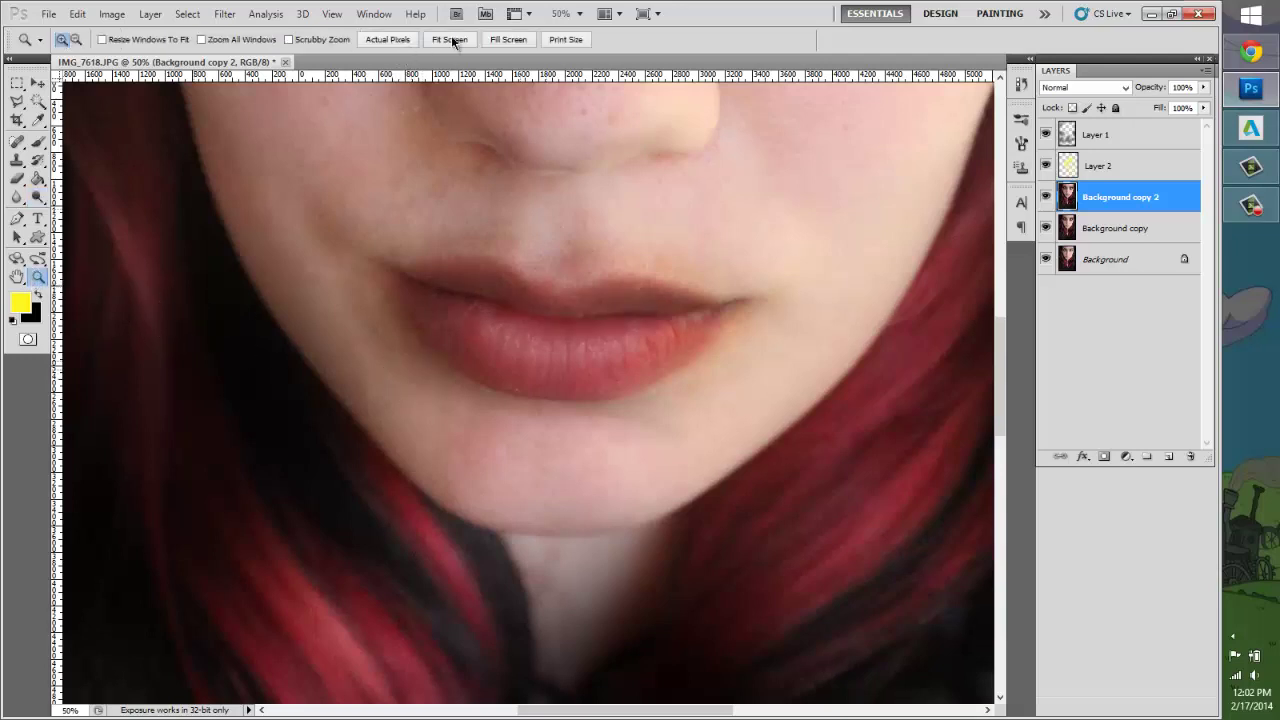
left_click(458, 39)
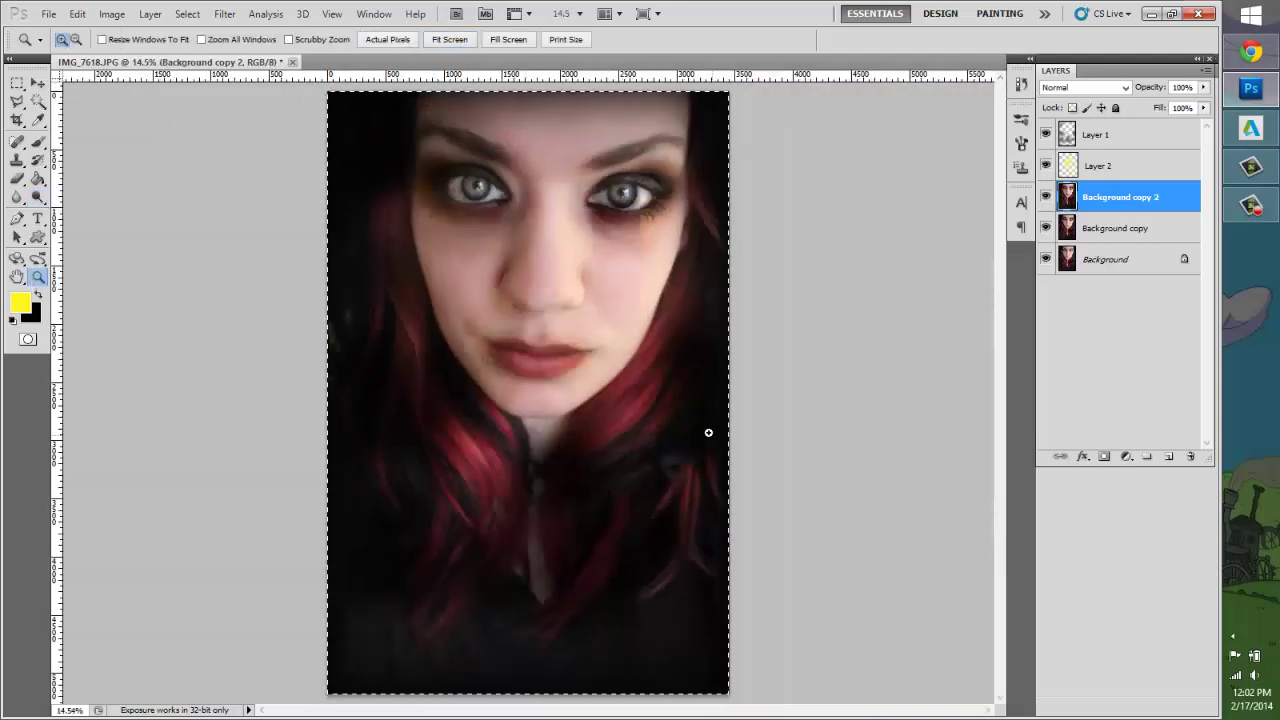
Step: Flatten the image and duplicate the merged Background layer
right_click(1125, 197)
left_click(1134, 569)
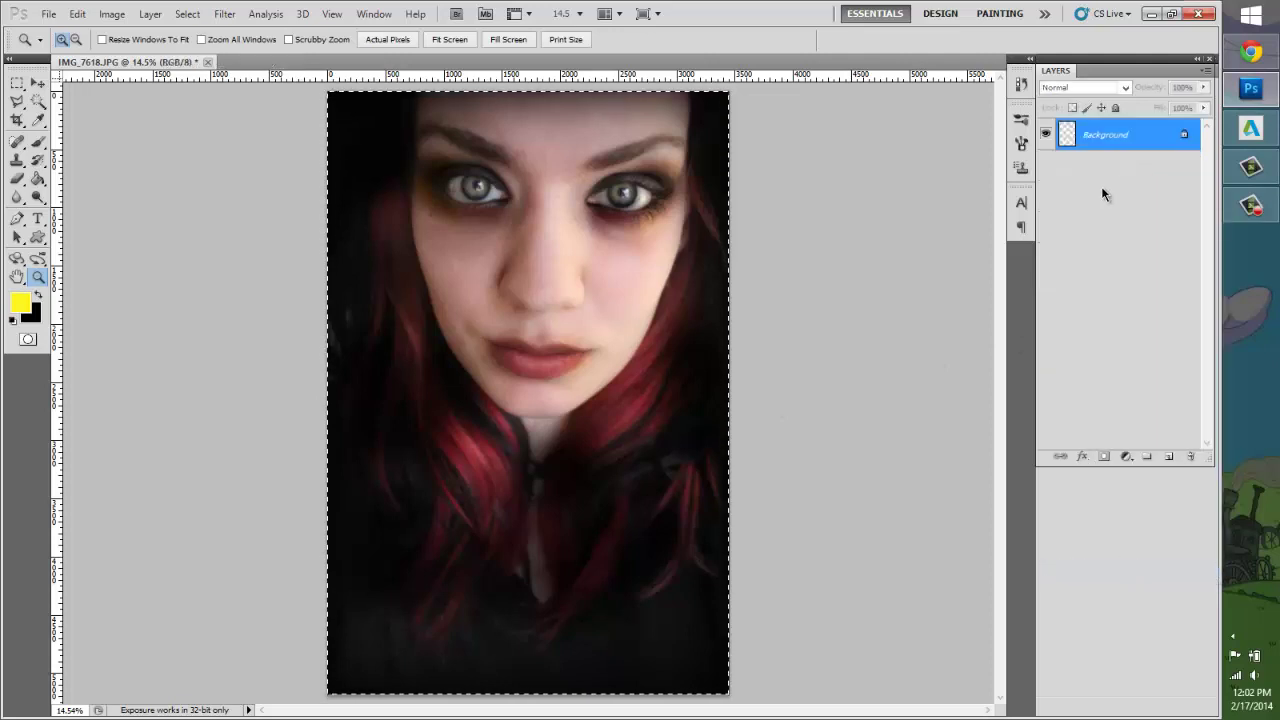
right_click(1120, 138)
left_click(1102, 168)
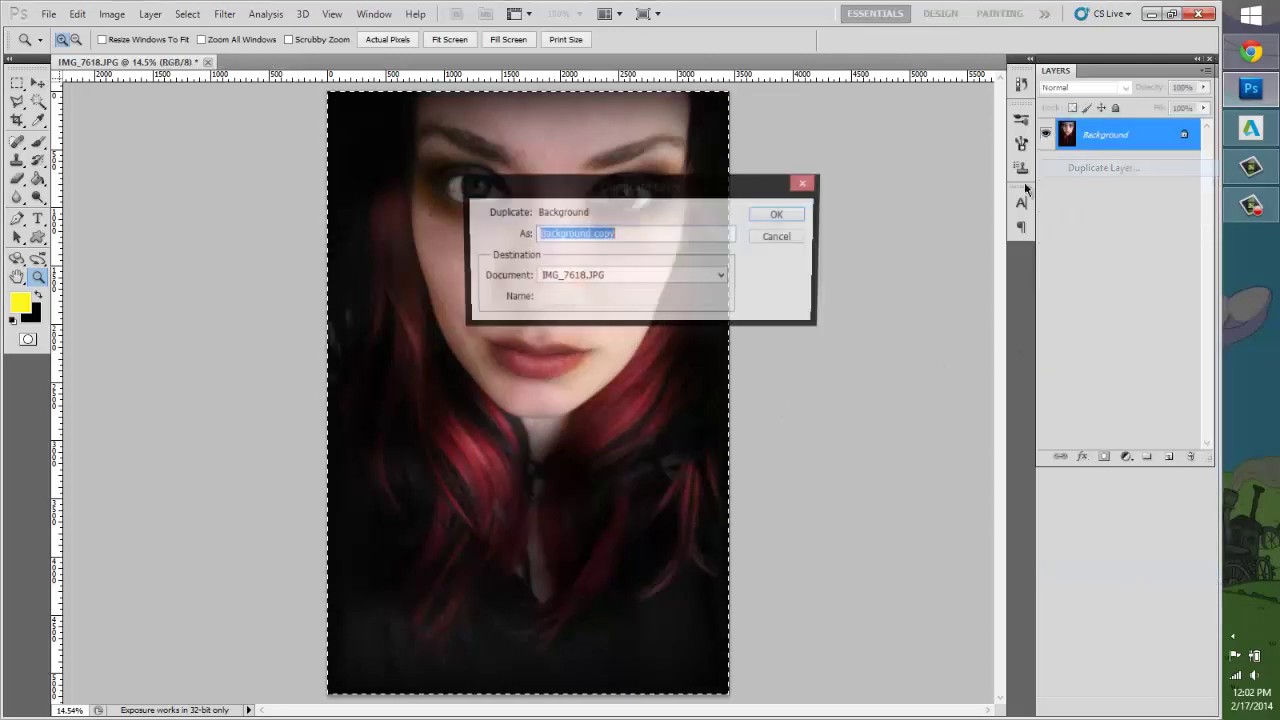
left_click(782, 216)
Step: Set the Background copy to Soft Light blending at 24% opacity
left_click(1100, 87)
left_click(1070, 307)
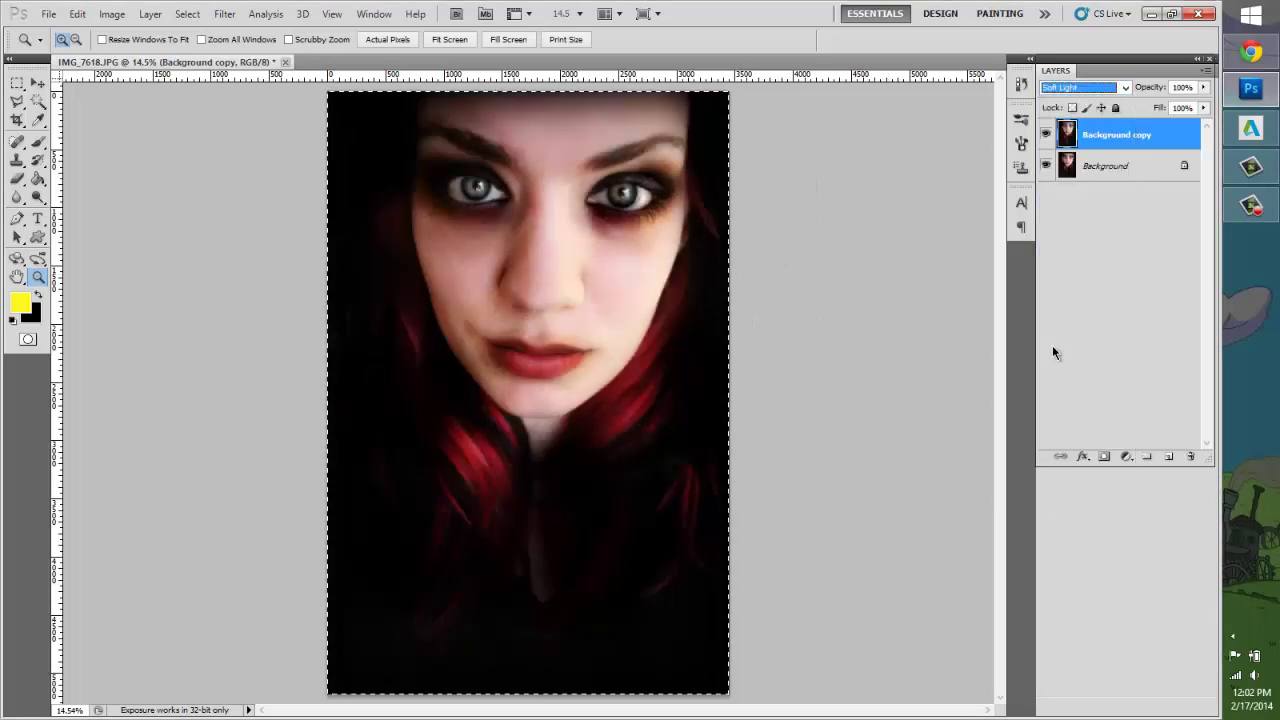
left_click(1203, 87)
left_click_drag(1205, 108, 1143, 108)
Step: Apply a Gaussian Blur to the Background copy
left_click(228, 15)
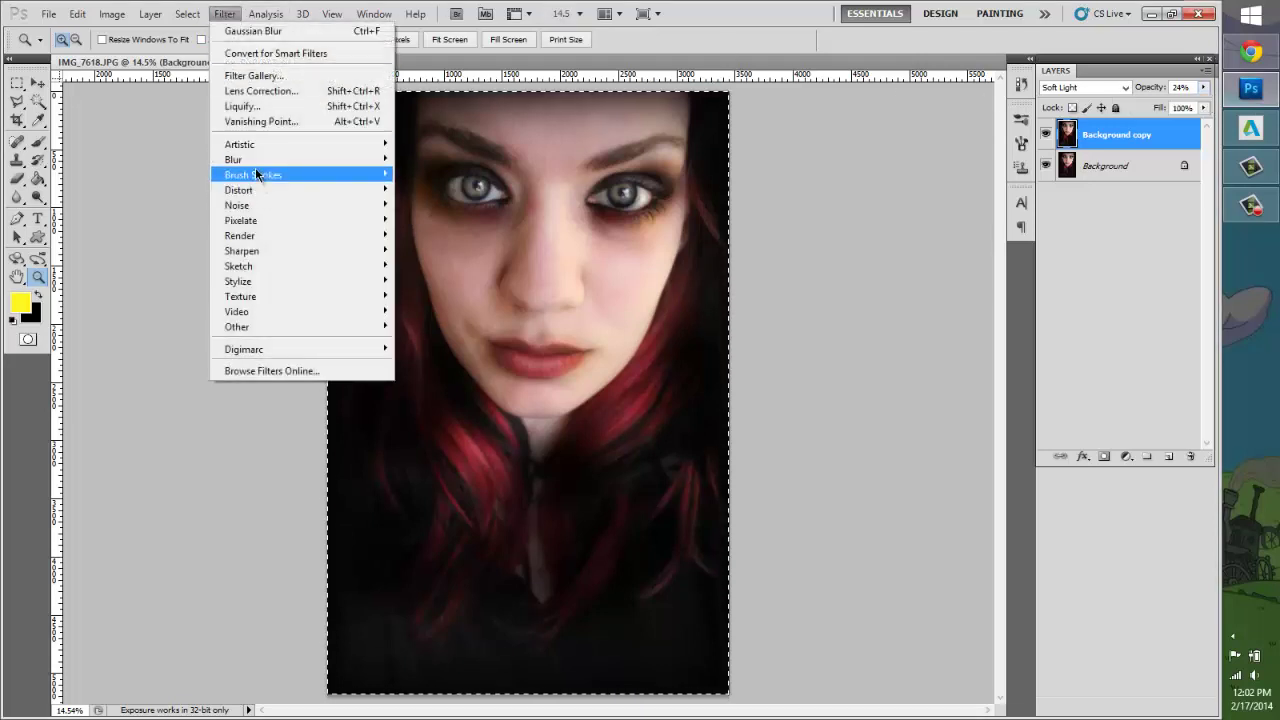
mouse_move(268, 165)
left_click(430, 217)
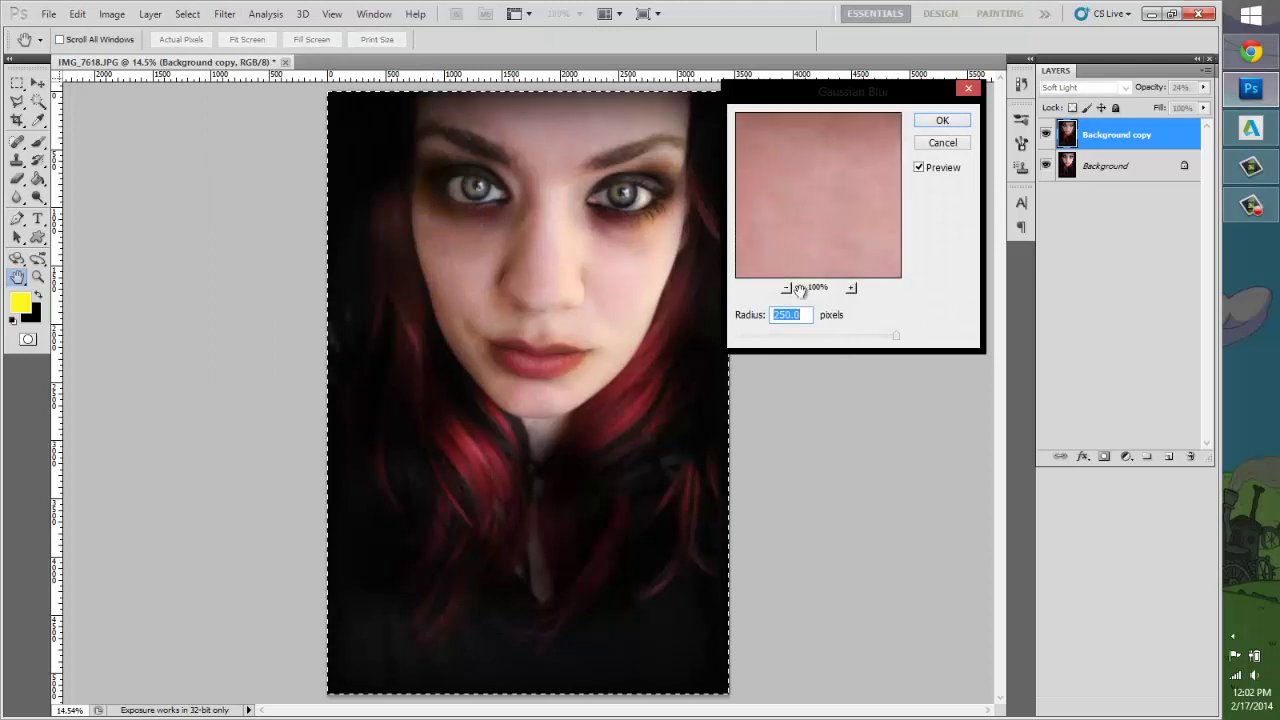
left_click_drag(800, 177, 885, 280)
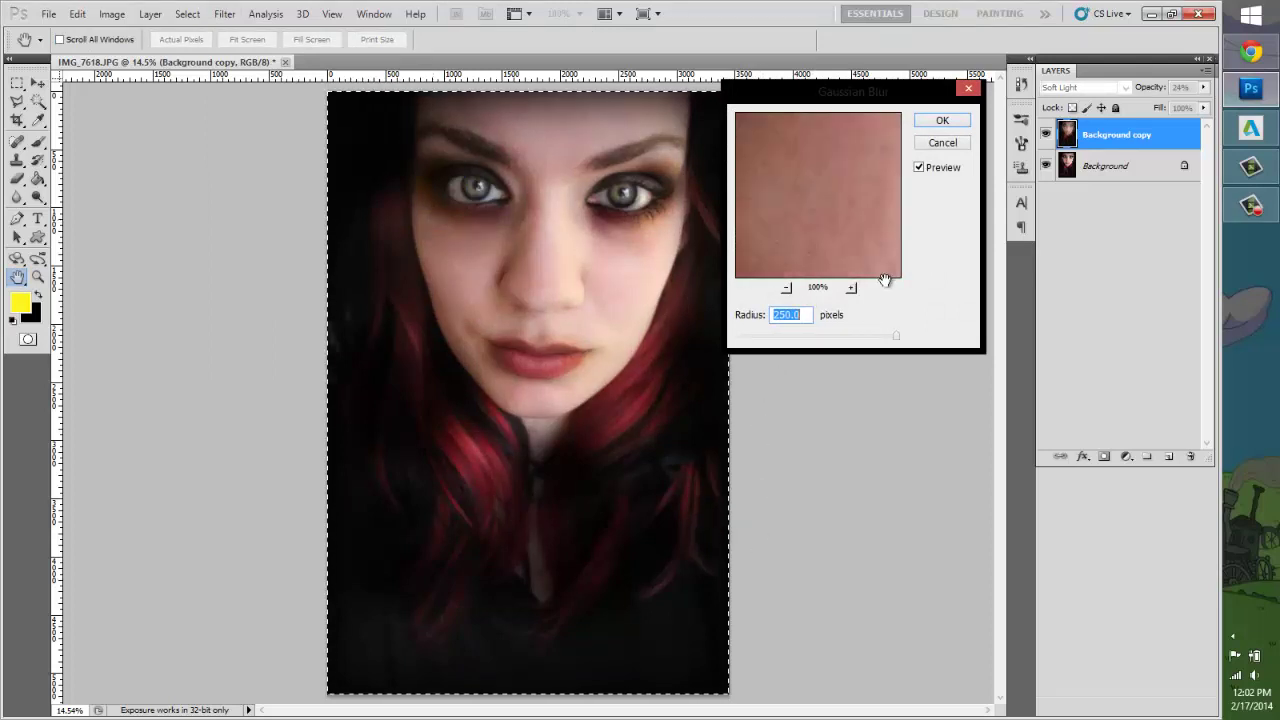
left_click(786, 288)
left_click(786, 288)
left_click(786, 288)
left_click_drag(786, 140, 823, 340)
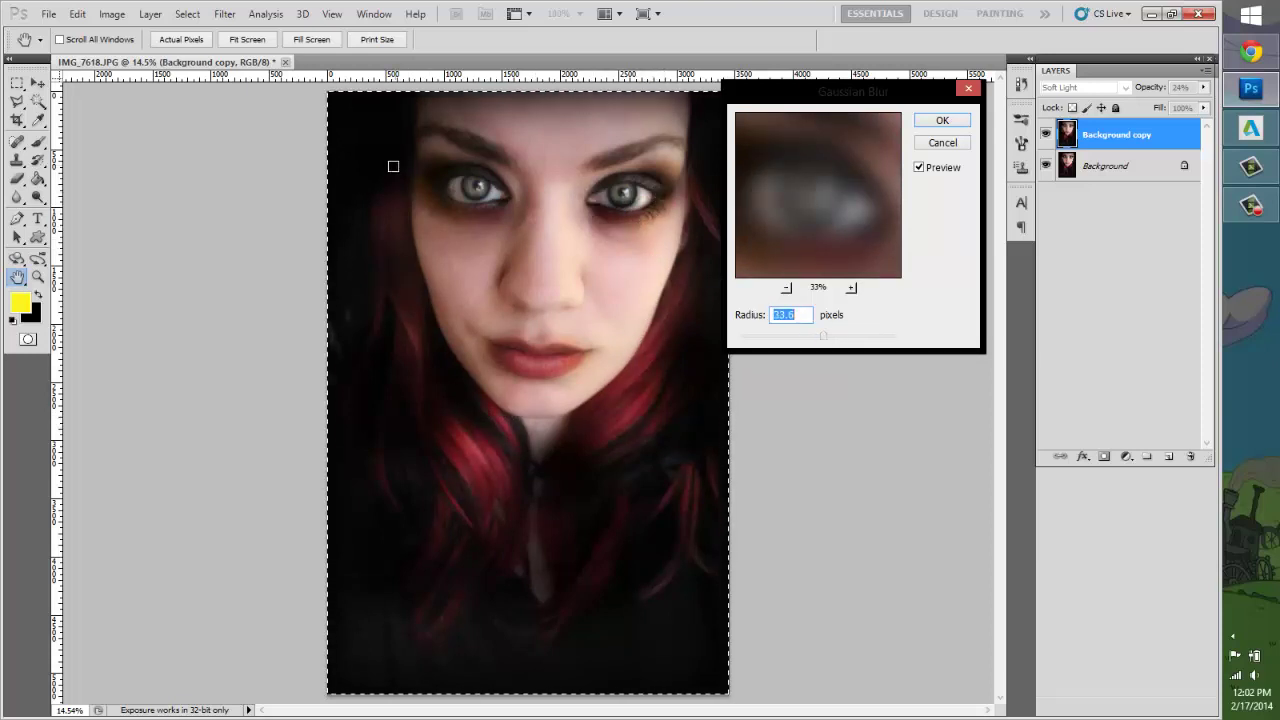
left_click(942, 121)
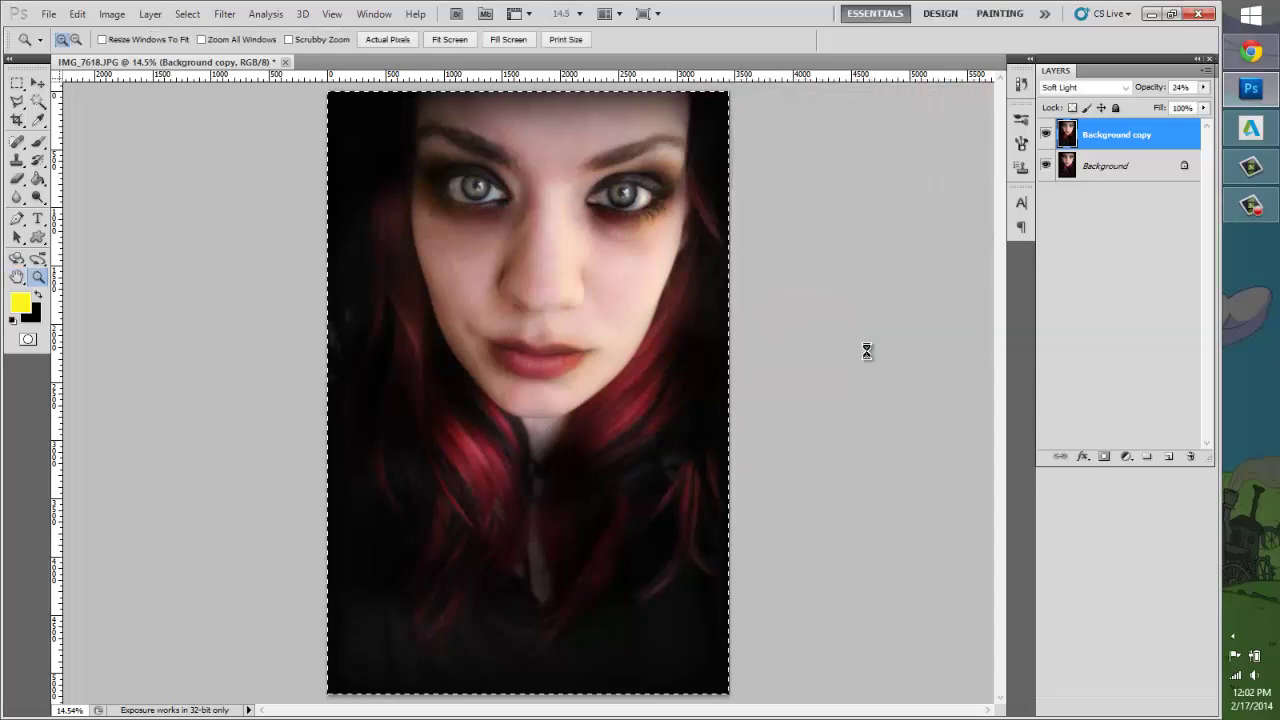
Step: Flatten the glow into the image and set the Dodge Tool to a 500 px soft brush, Shadows range
right_click(1117, 178)
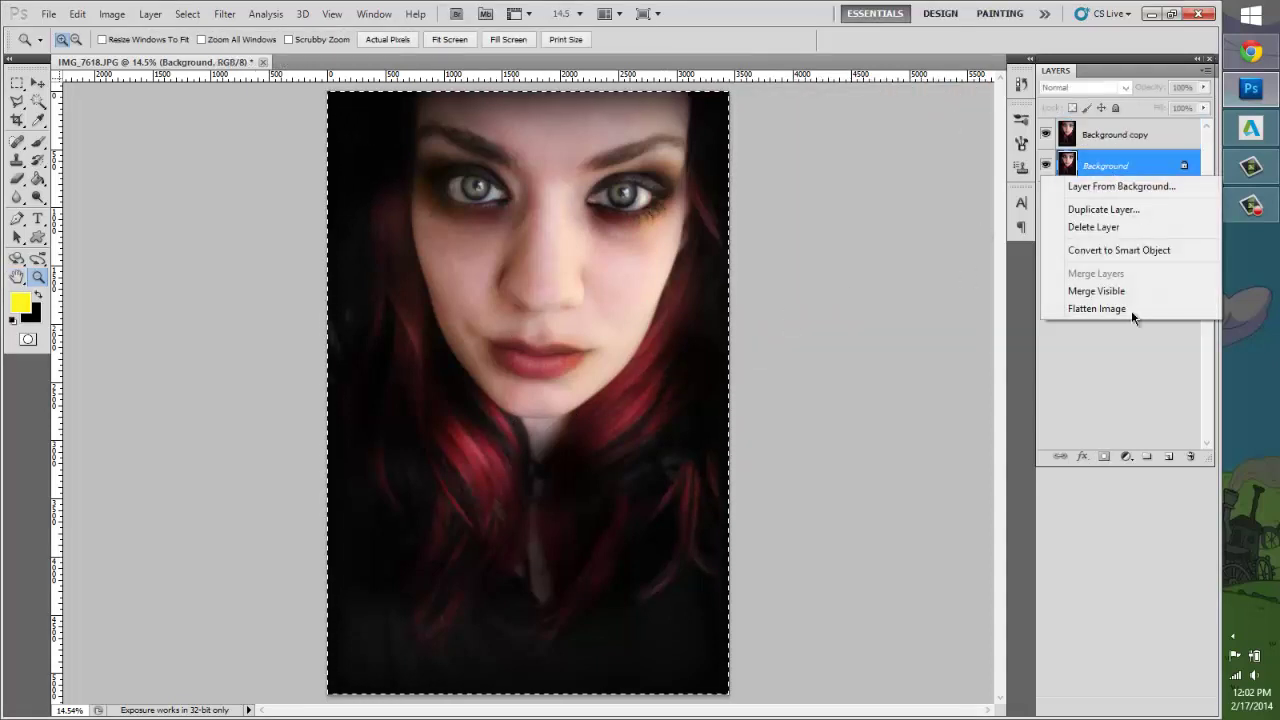
left_click(1131, 310)
left_click(37, 197)
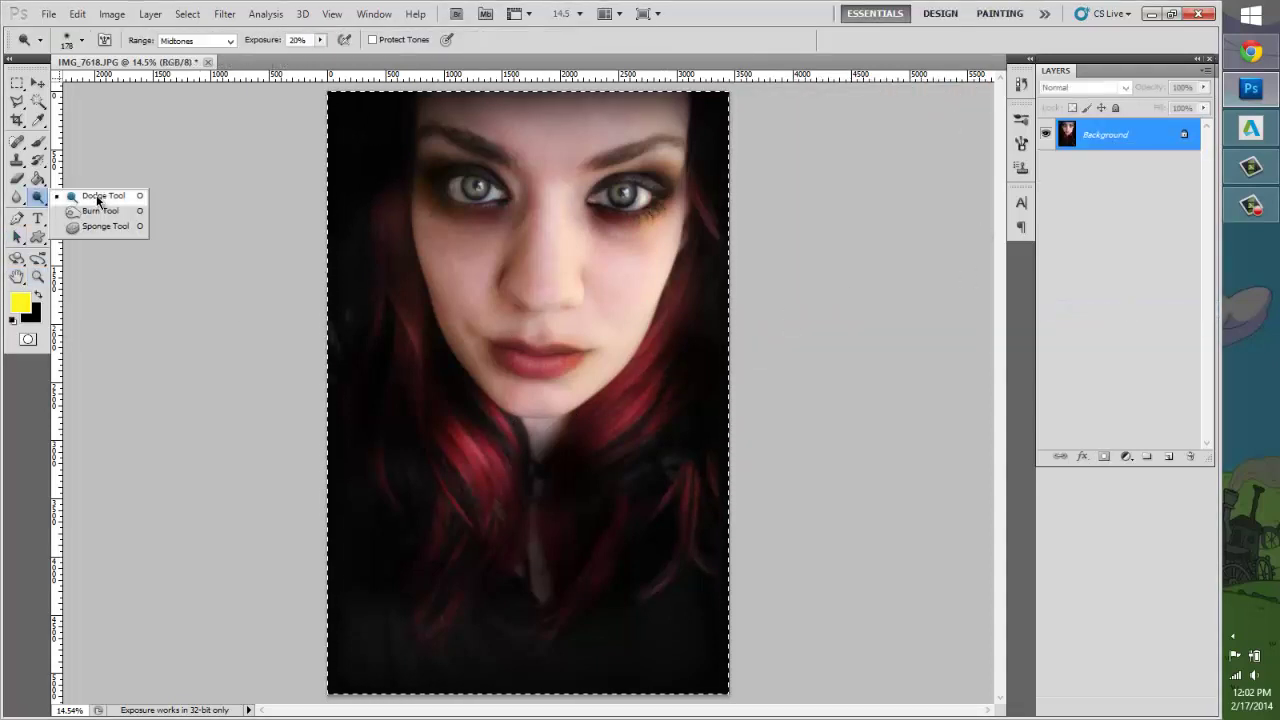
left_click(98, 199)
left_click(210, 41)
left_click(180, 50)
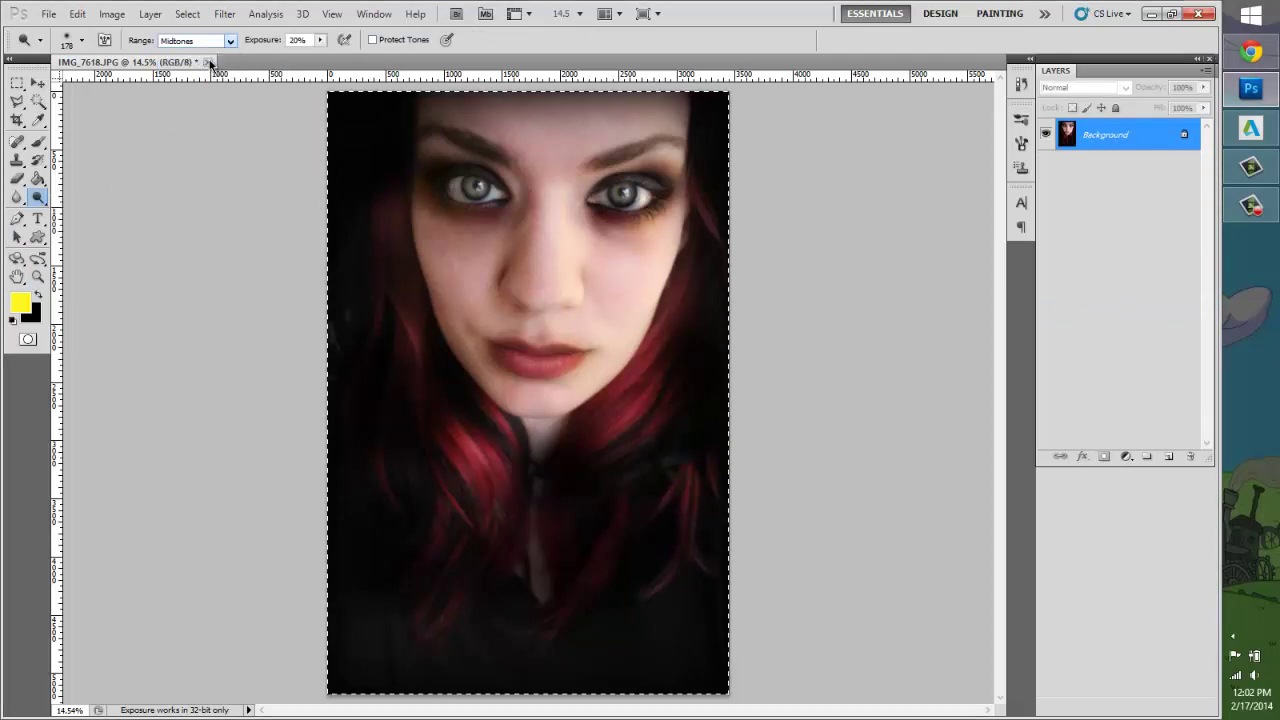
left_click(82, 40)
left_click(98, 212)
left_click(556, 209)
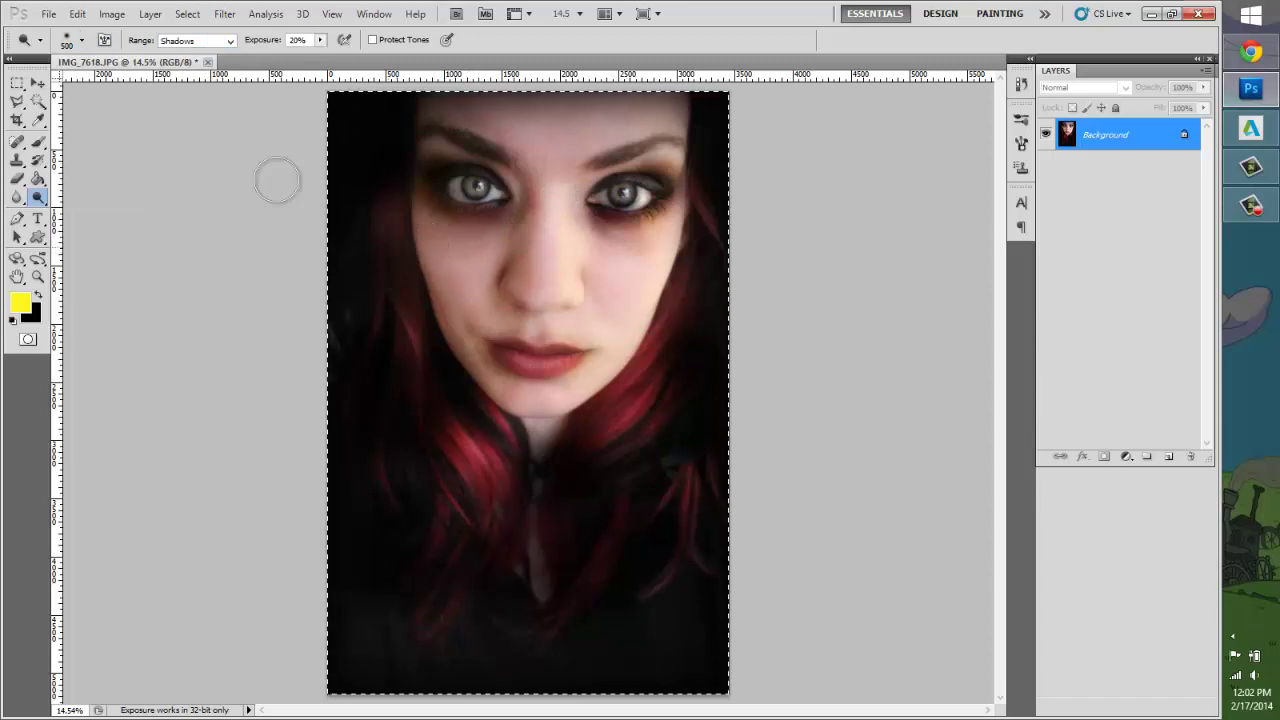
left_click(195, 42)
left_click(176, 56)
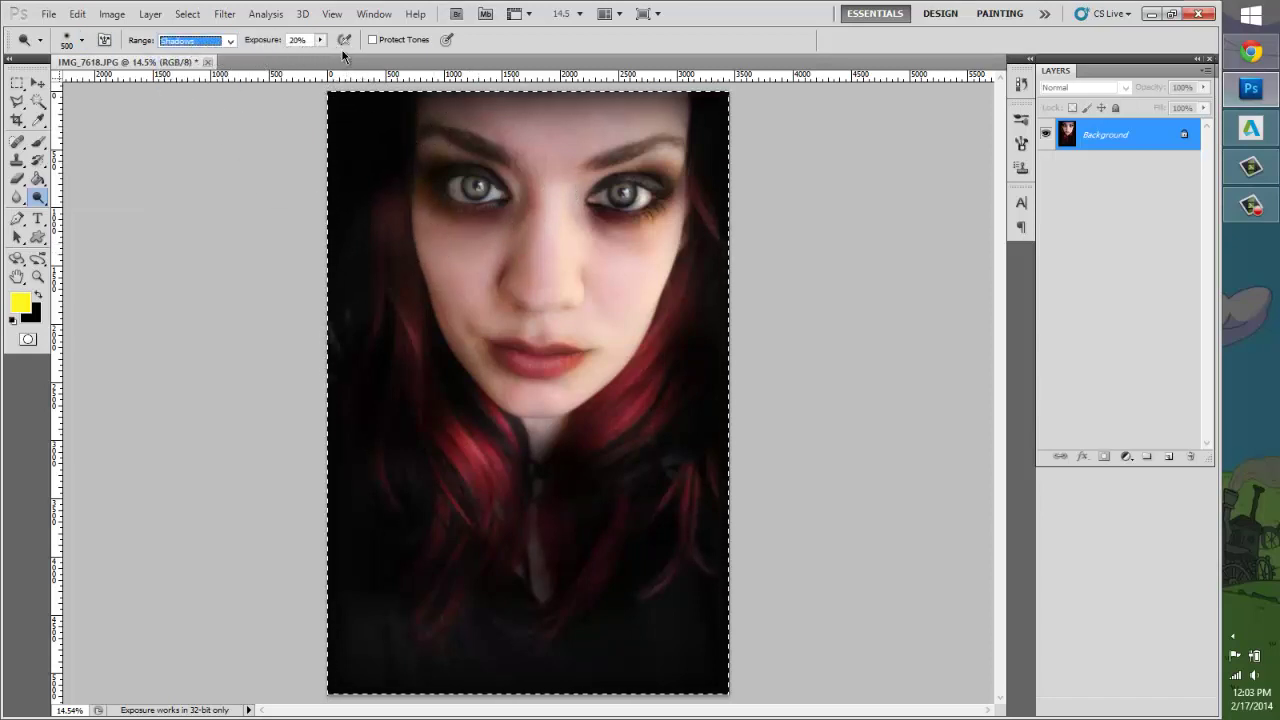
Step: Lighten the forehead in Shadows range, then brighten the red hair strands in Highlights range
left_click_drag(448, 107, 515, 122)
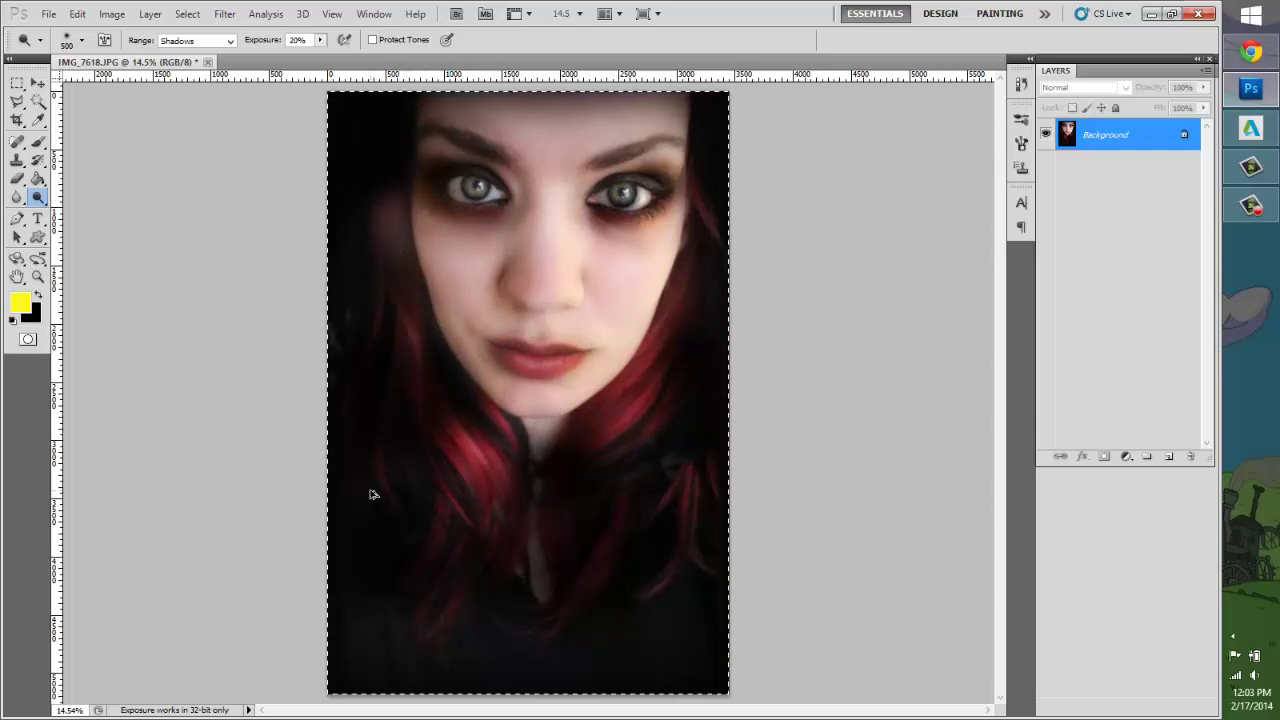
left_click(200, 42)
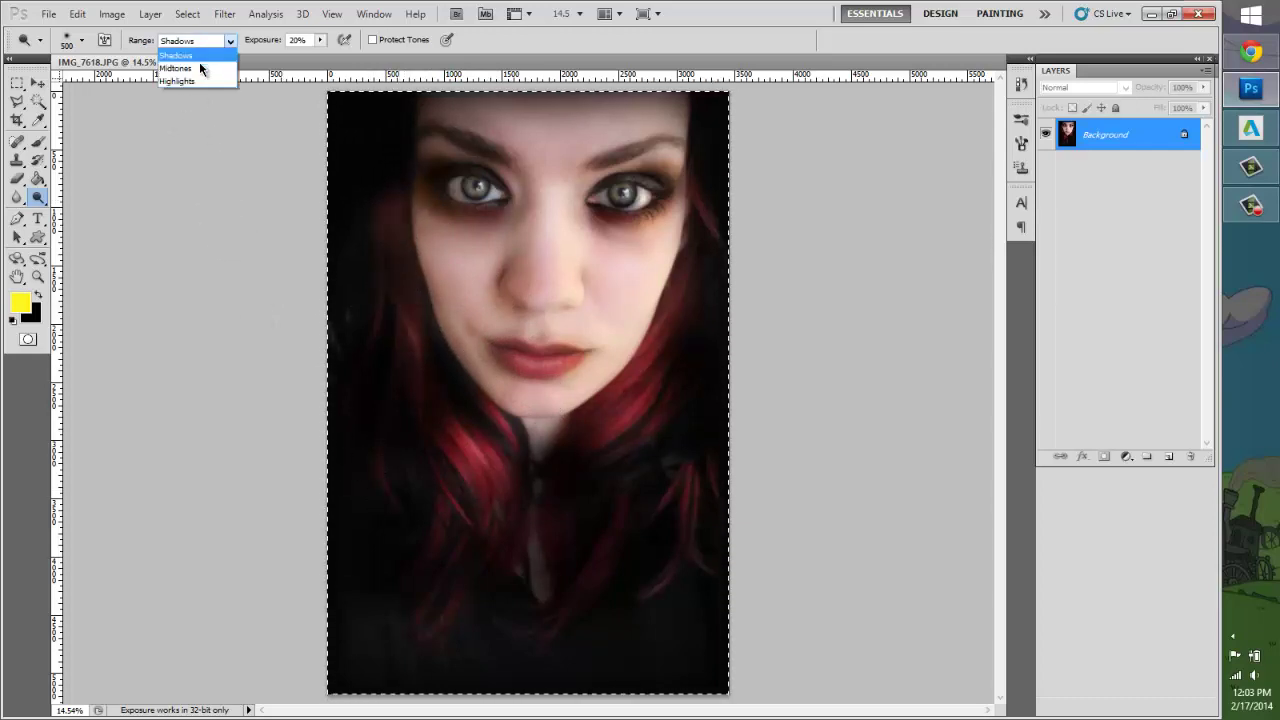
left_click(194, 81)
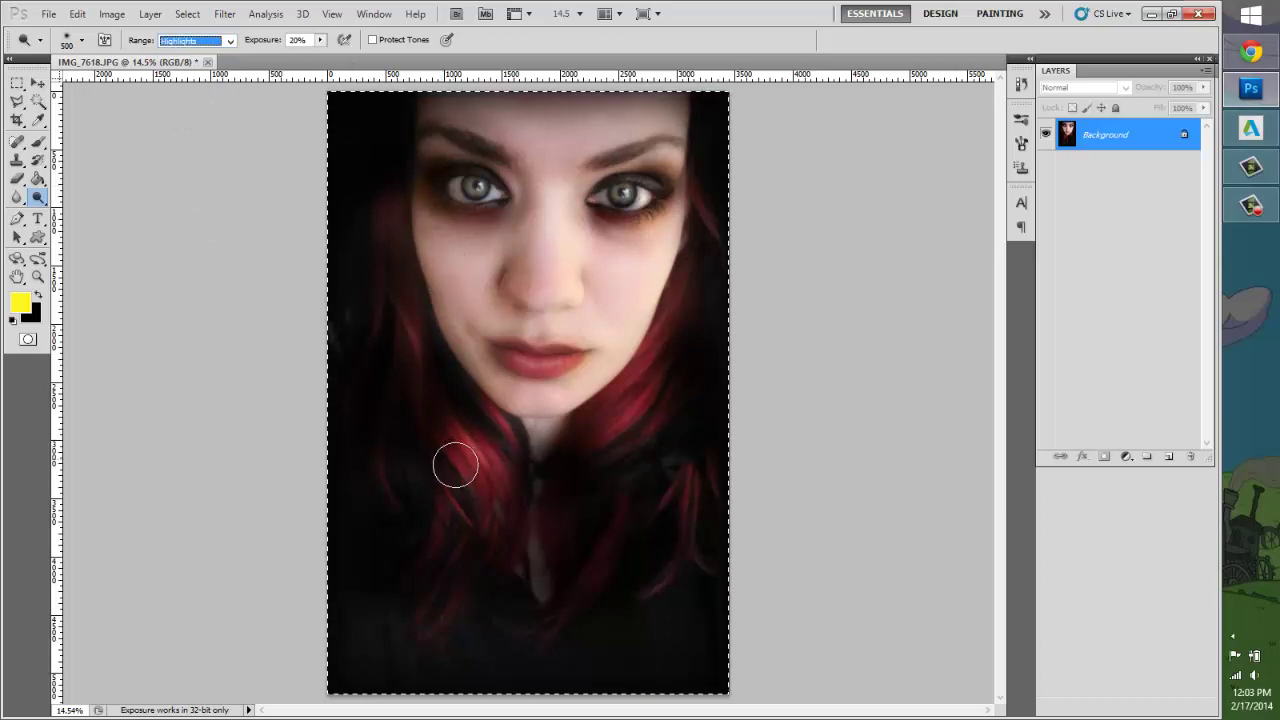
left_click_drag(443, 428, 467, 475)
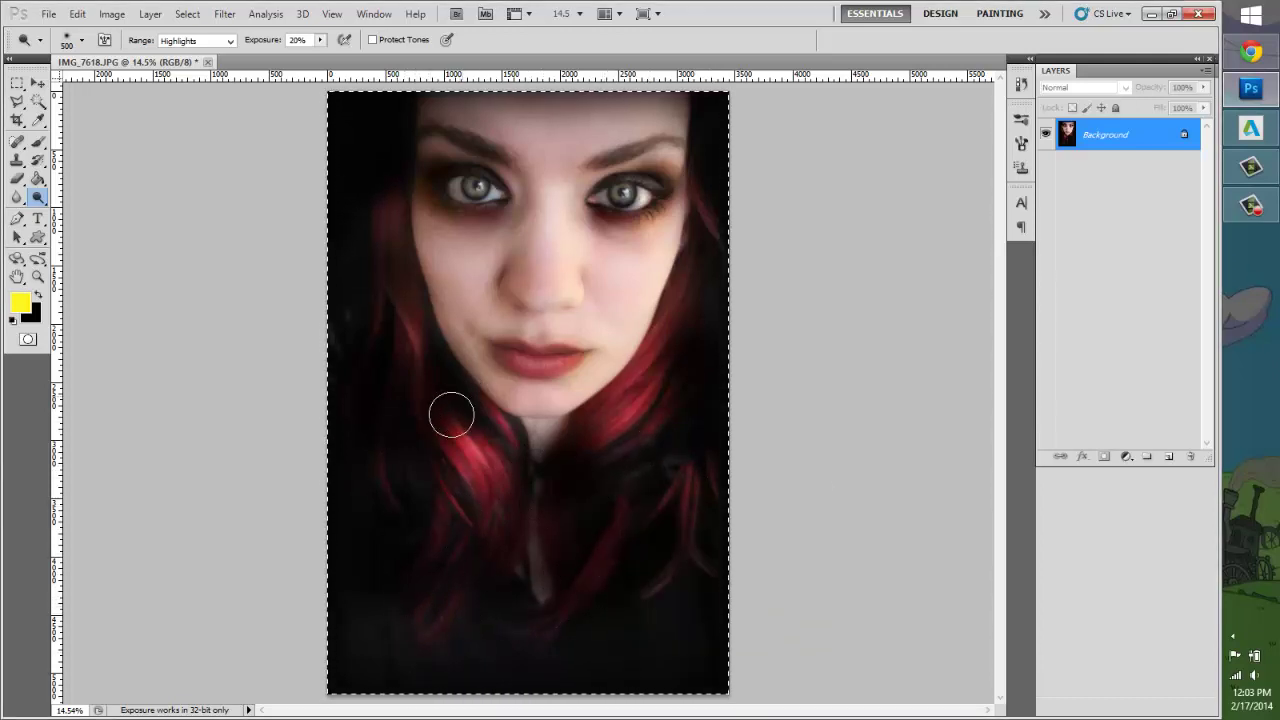
mouse_move(449, 449)
left_mouse_down()
mouse_move(431, 405)
mouse_move(405, 302)
mouse_move(415, 378)
left_mouse_up()
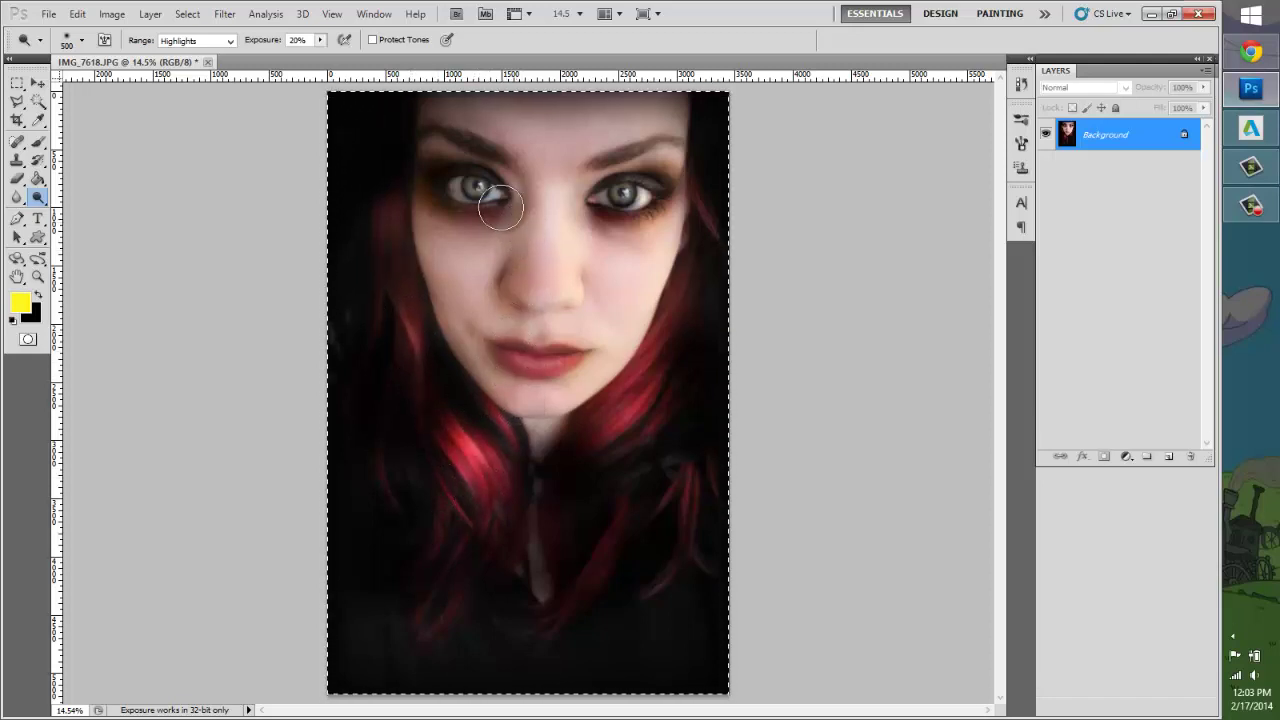
left_click(1206, 70)
Step: Create the new Layer 1 and zoom in on the eyes
left_click(1100, 84)
left_click(768, 219)
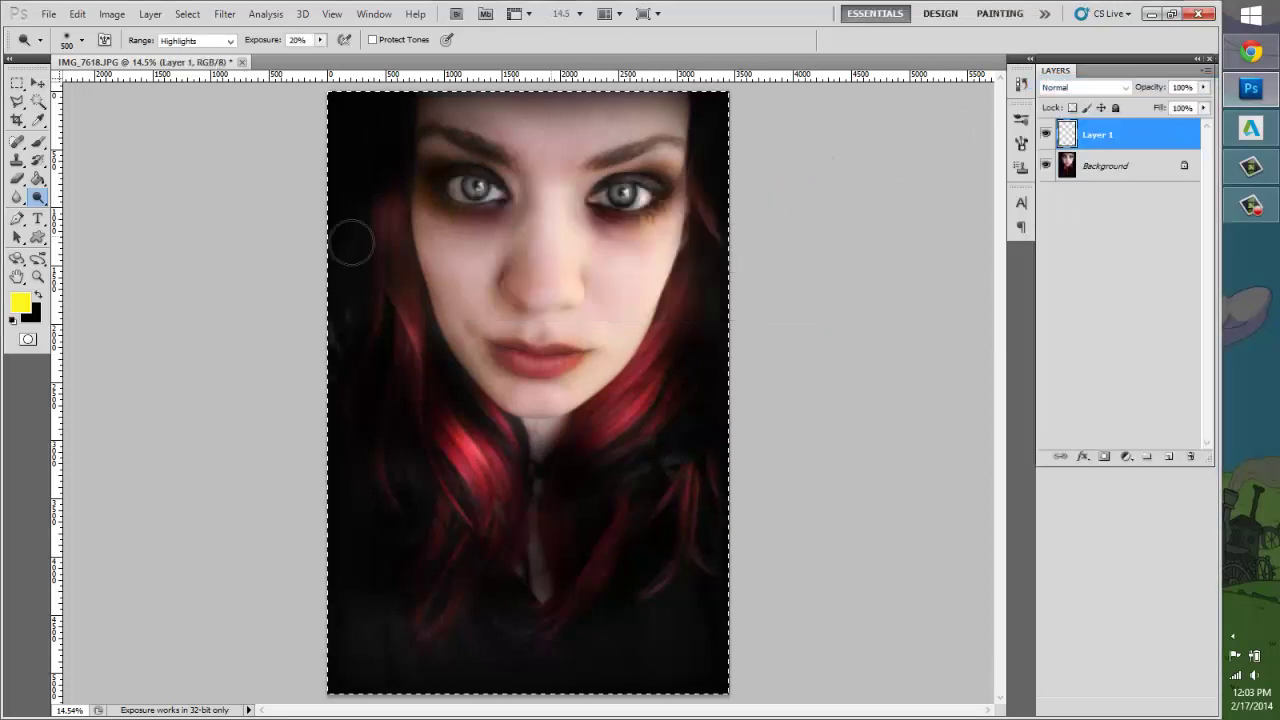
left_click(38, 276)
left_click(541, 190)
left_click(541, 190)
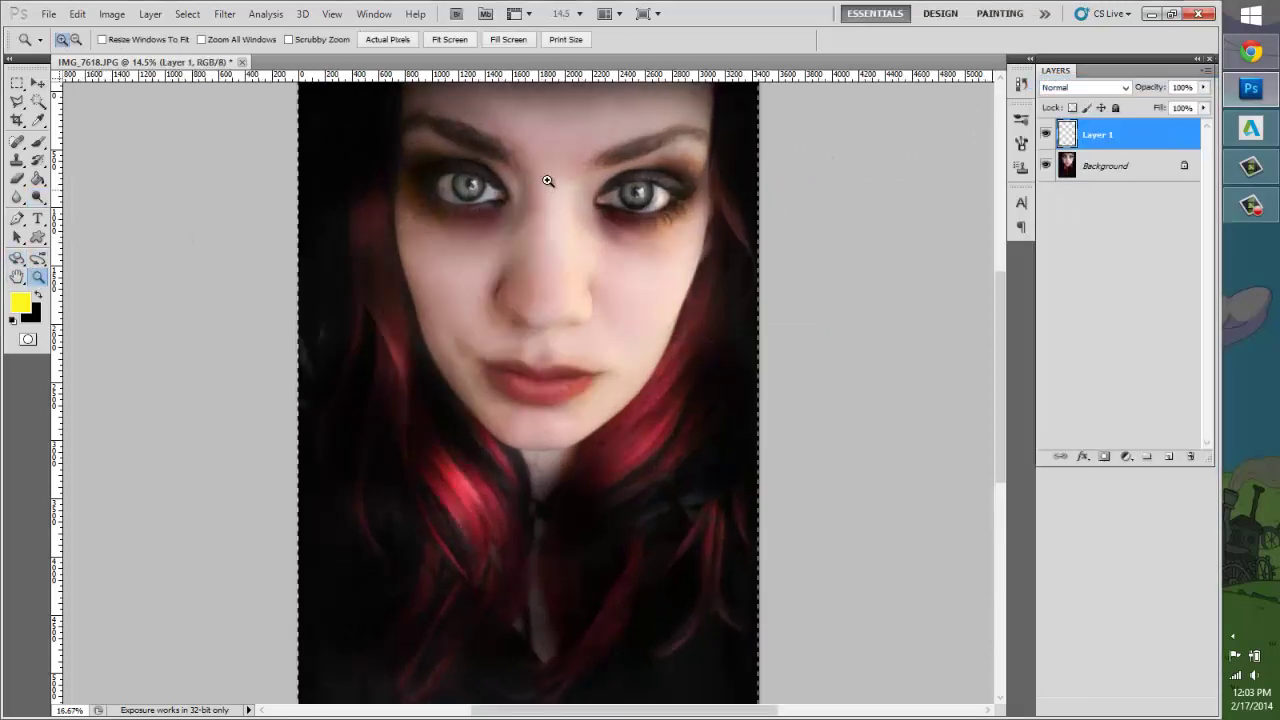
left_click(541, 190)
left_click(606, 340)
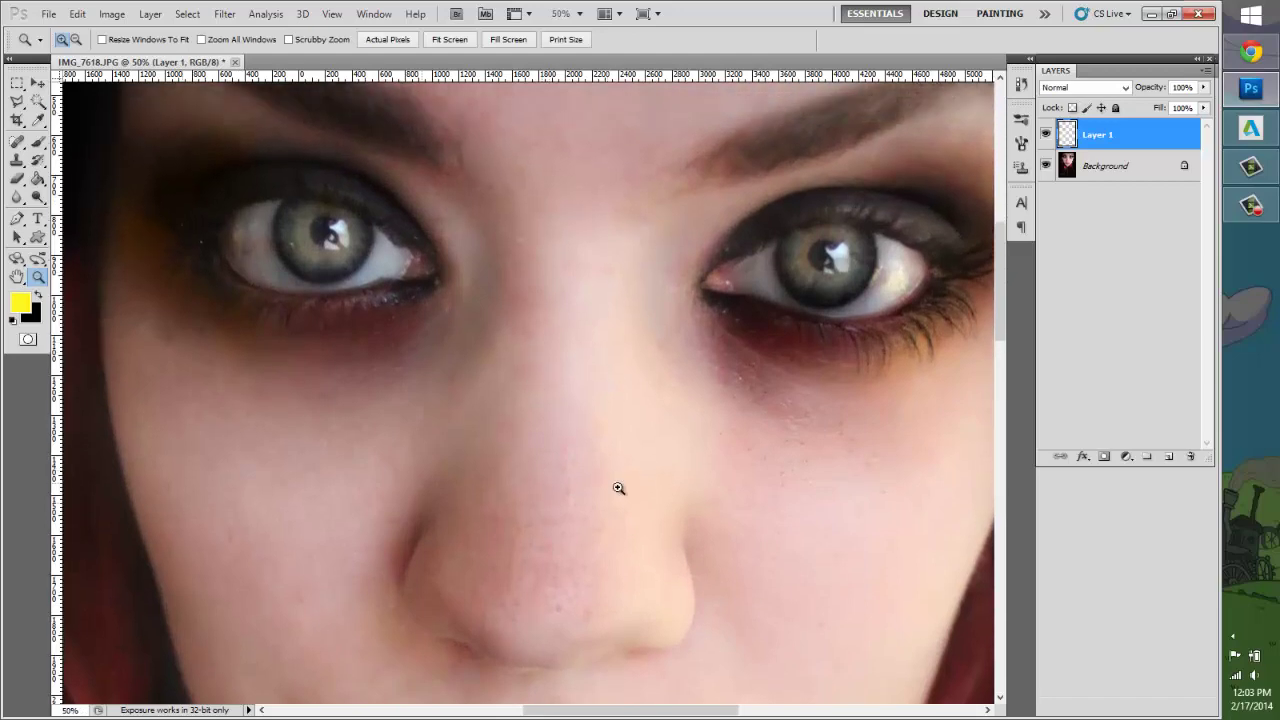
Step: Paint orange over both irises and blend Layer 1 as Soft Light
left_click(39, 143)
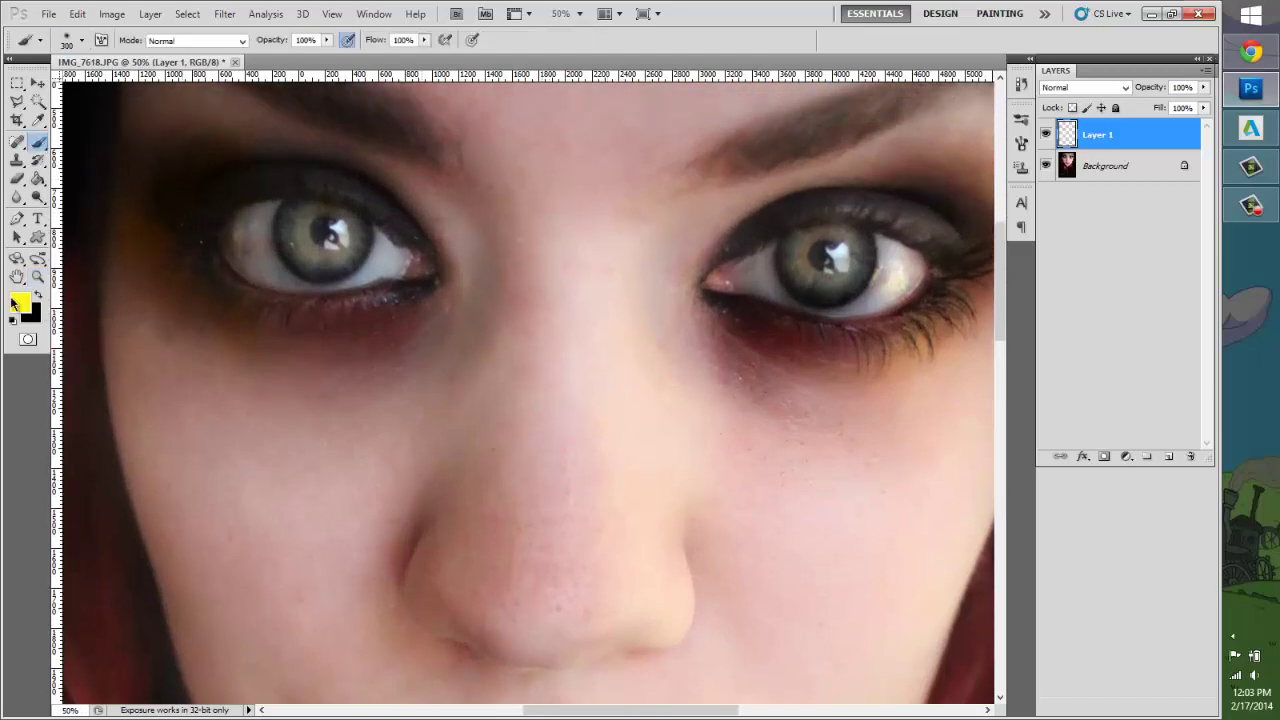
left_click(18, 303)
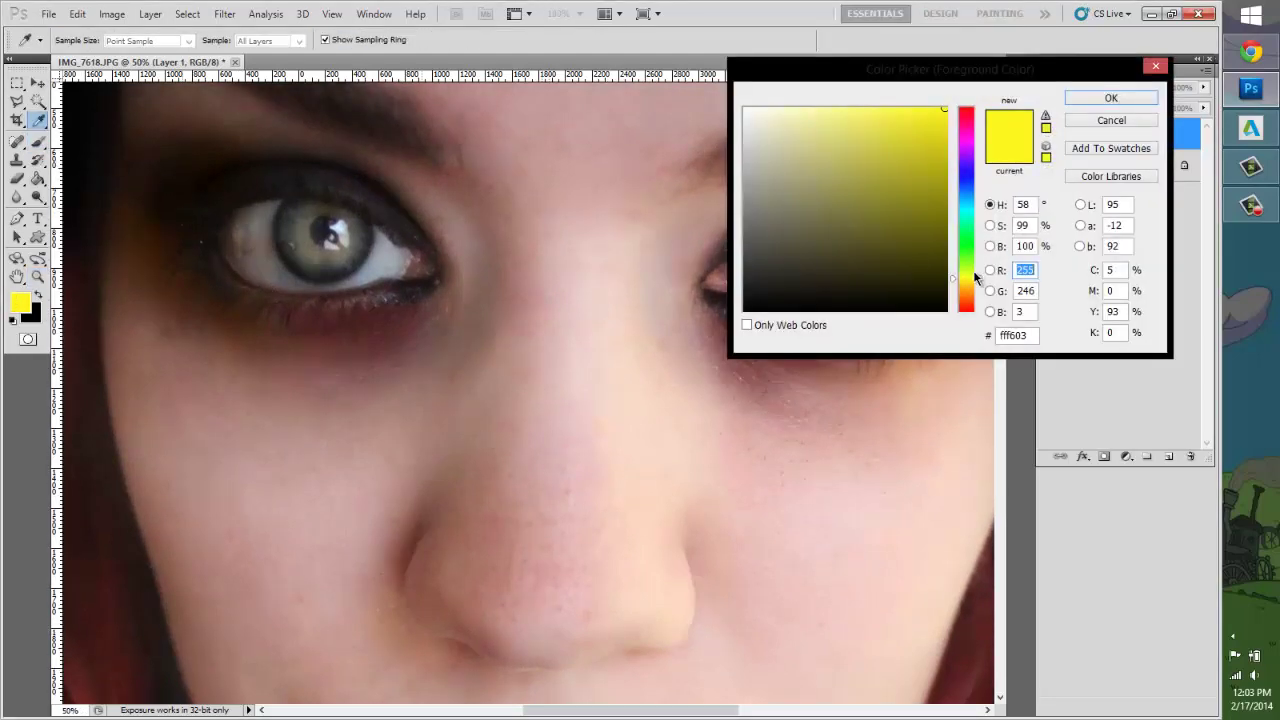
left_click_drag(970, 271, 968, 303)
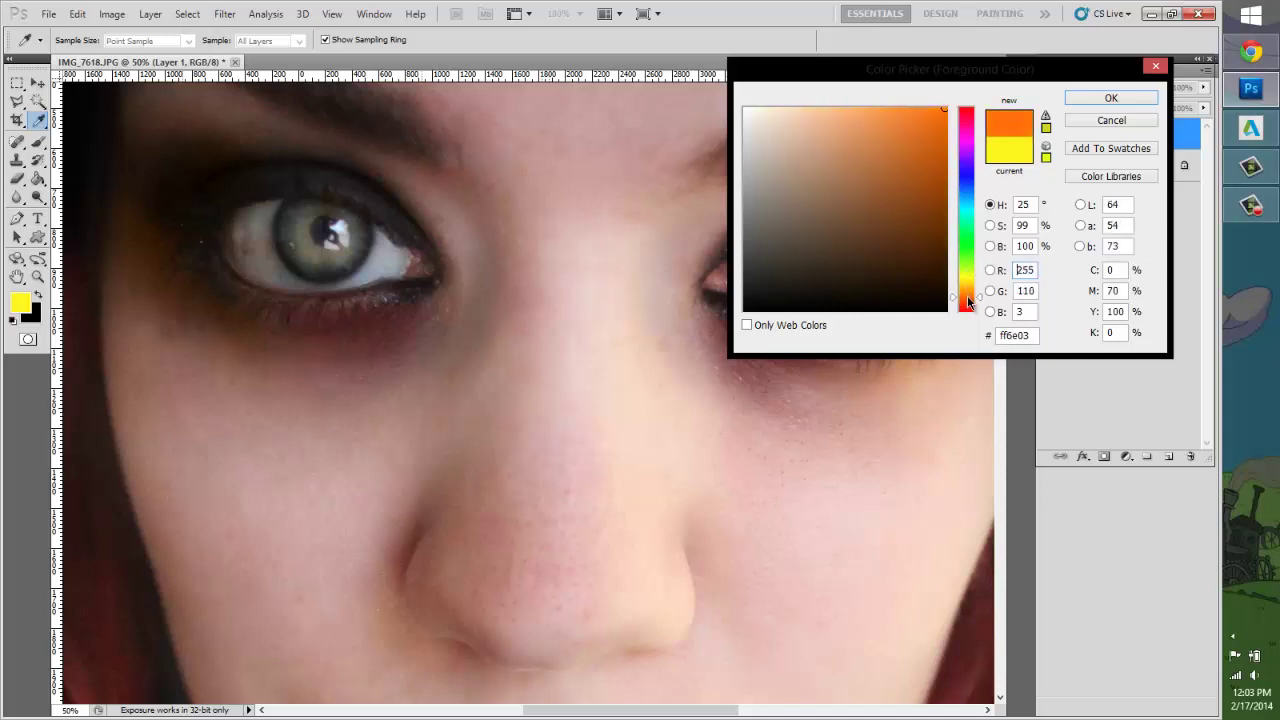
left_click(1098, 99)
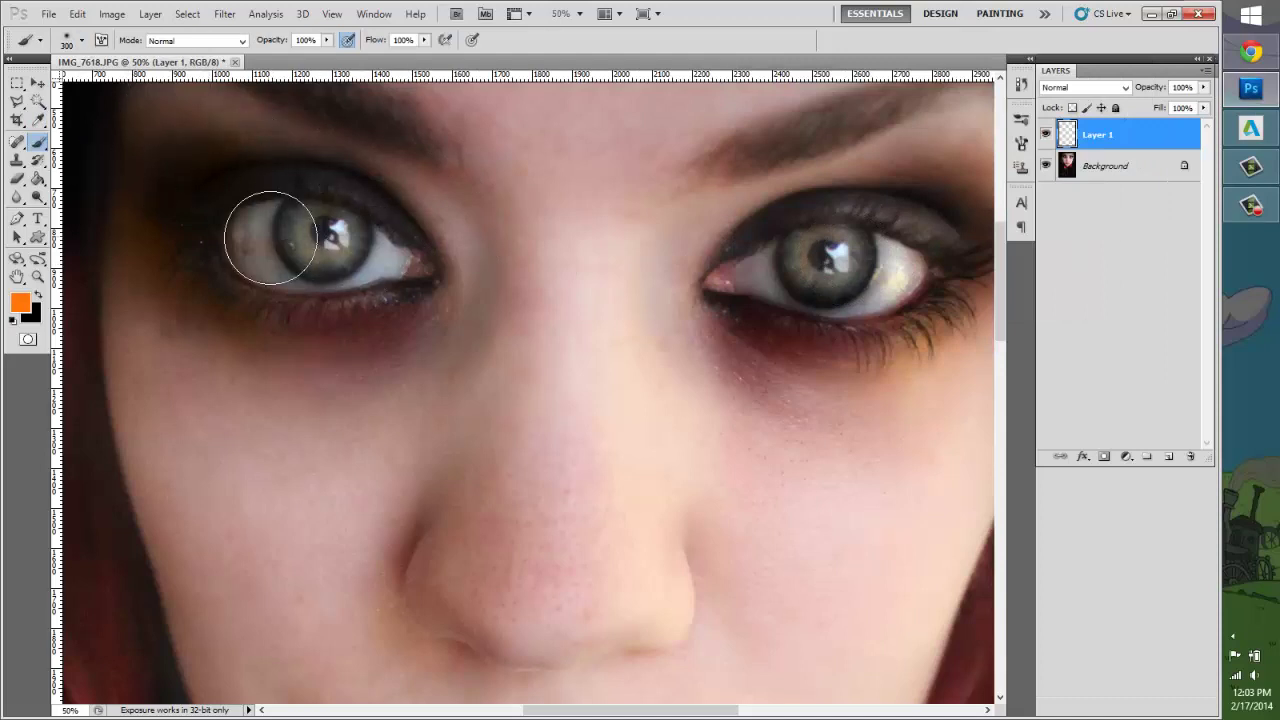
left_click(320, 238)
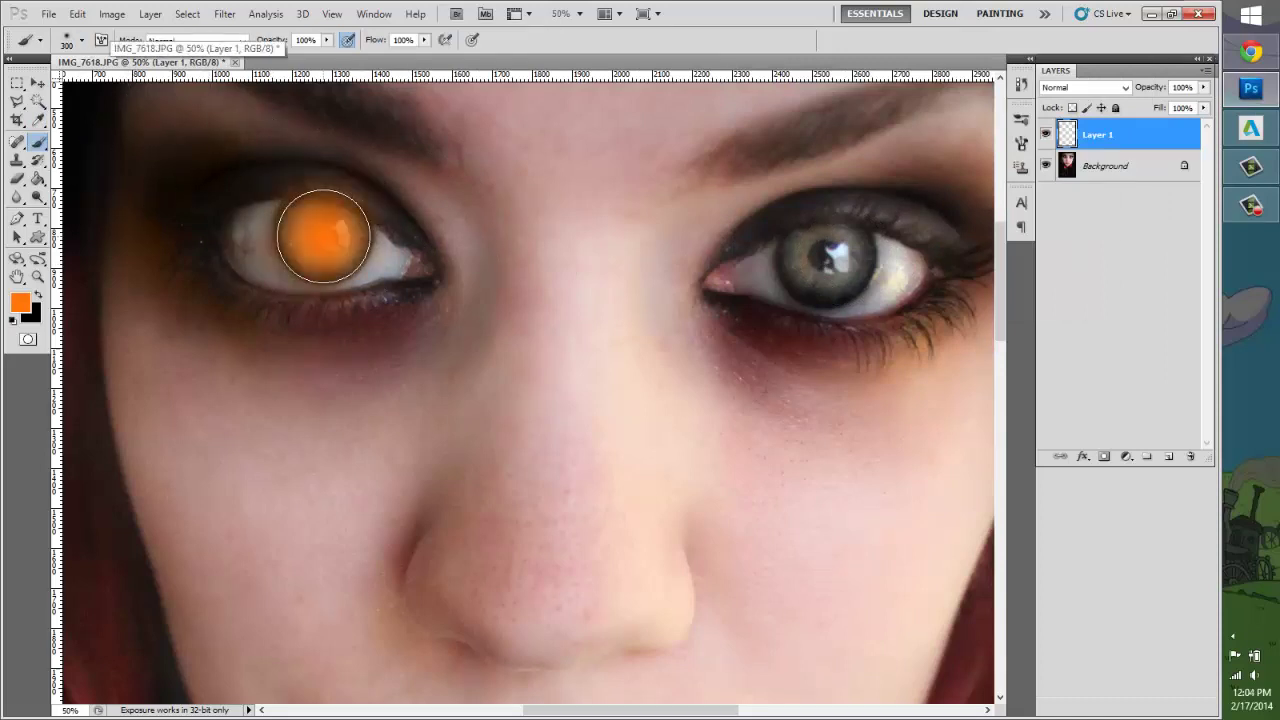
left_click(823, 258)
left_click(1085, 87)
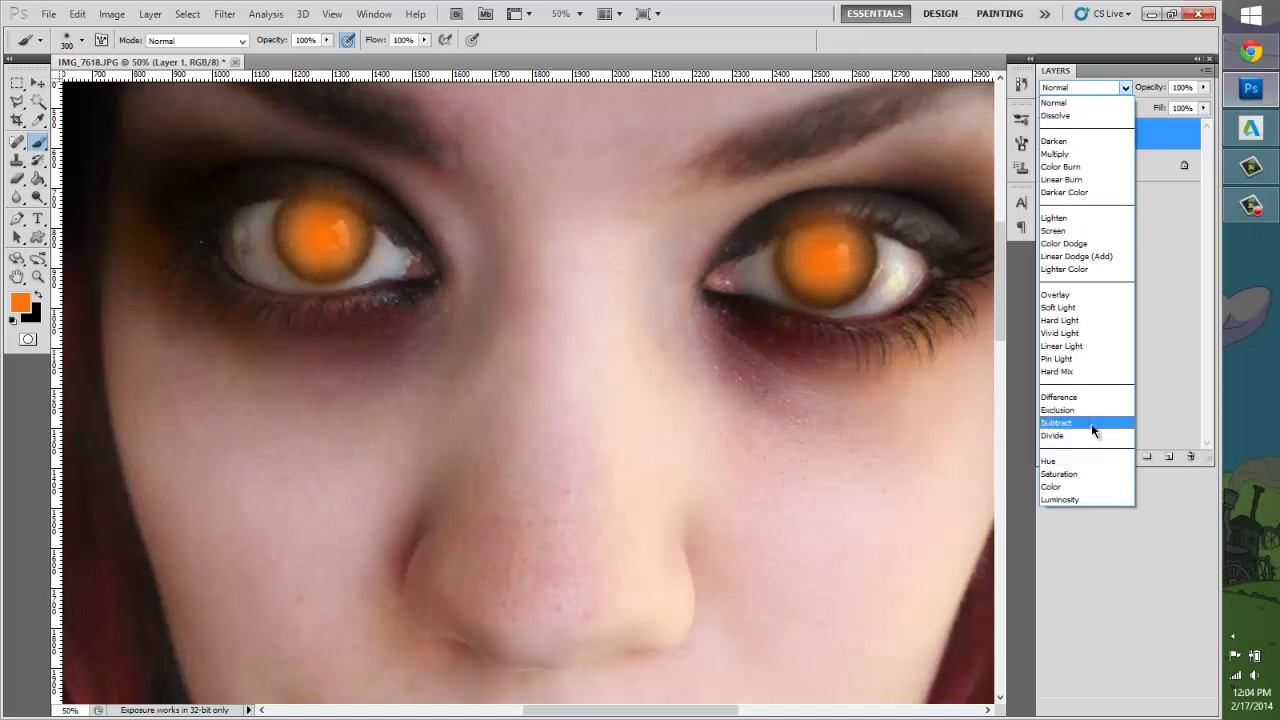
left_click(1090, 307)
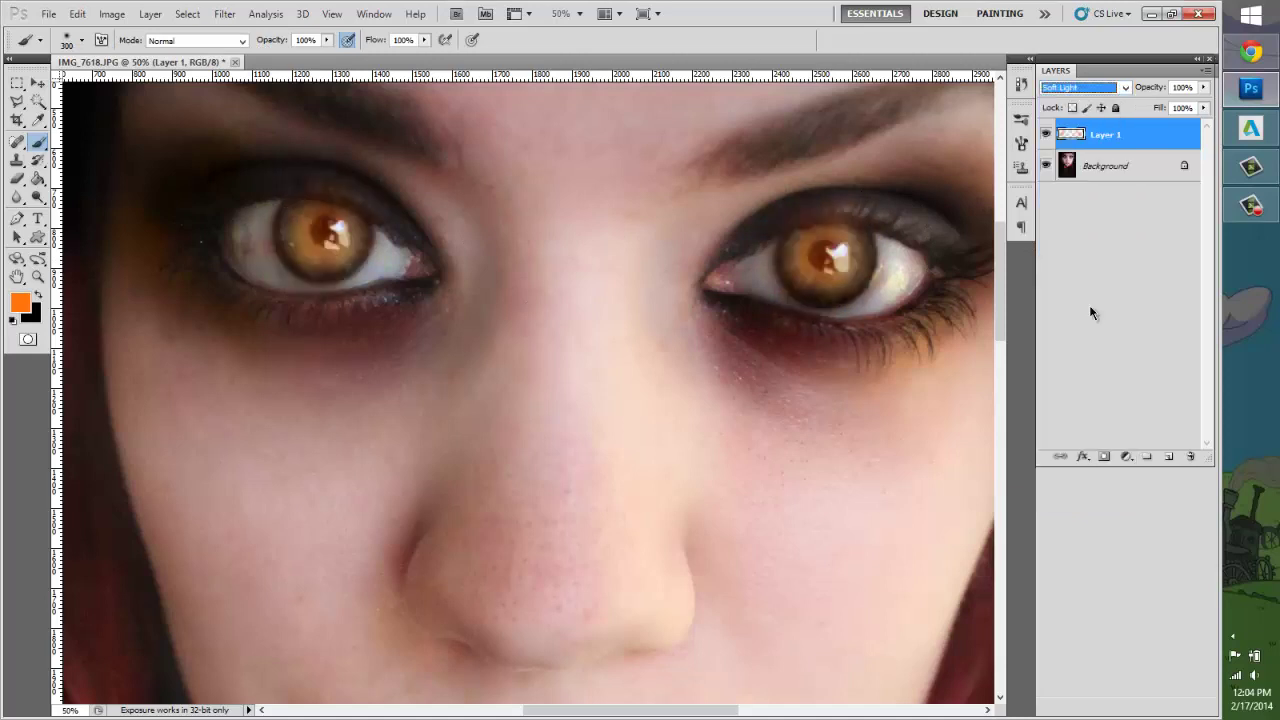
Step: Clean stray orange from the iris edges with a 65 px soft Eraser
left_click(20, 180)
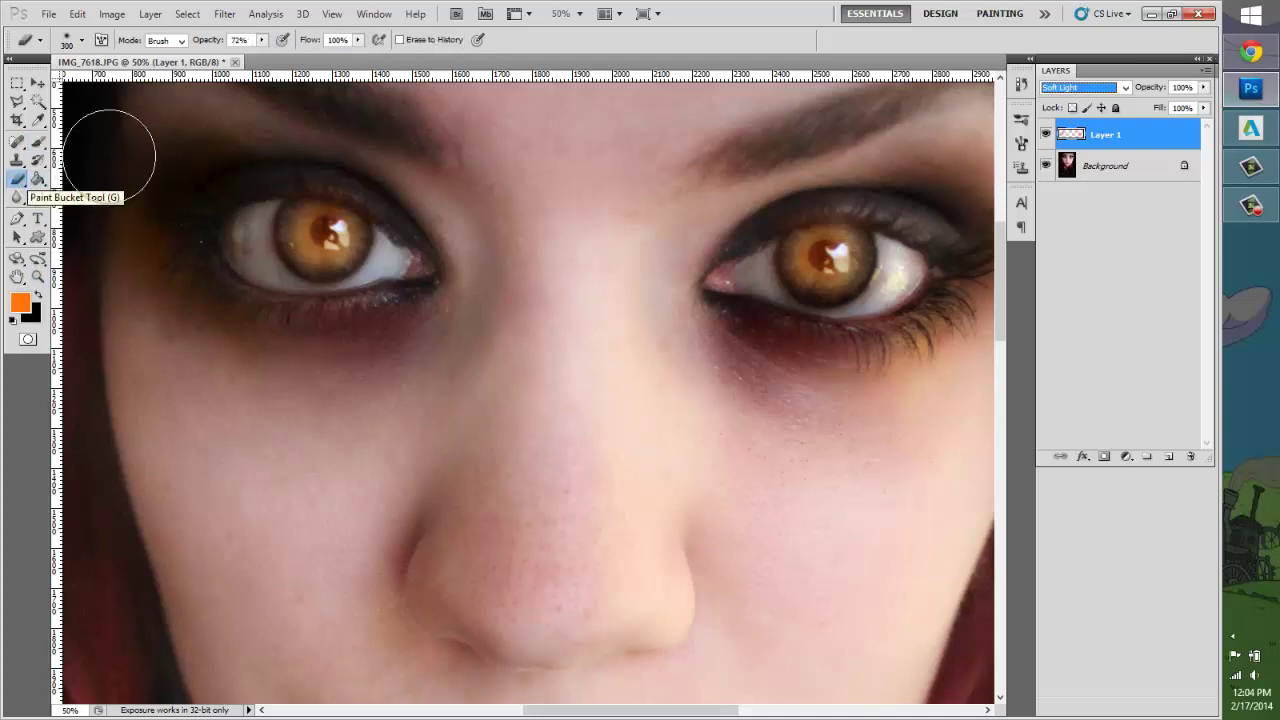
left_click(81, 40)
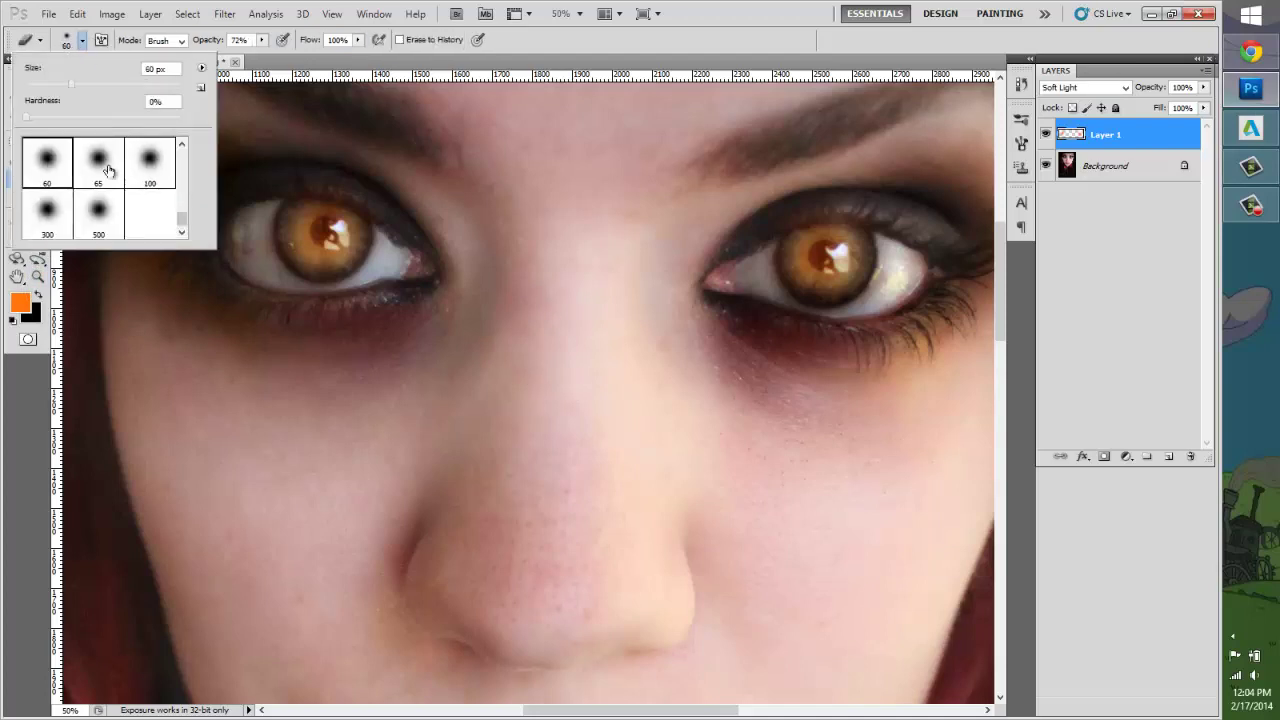
left_click(104, 168)
left_click(320, 232)
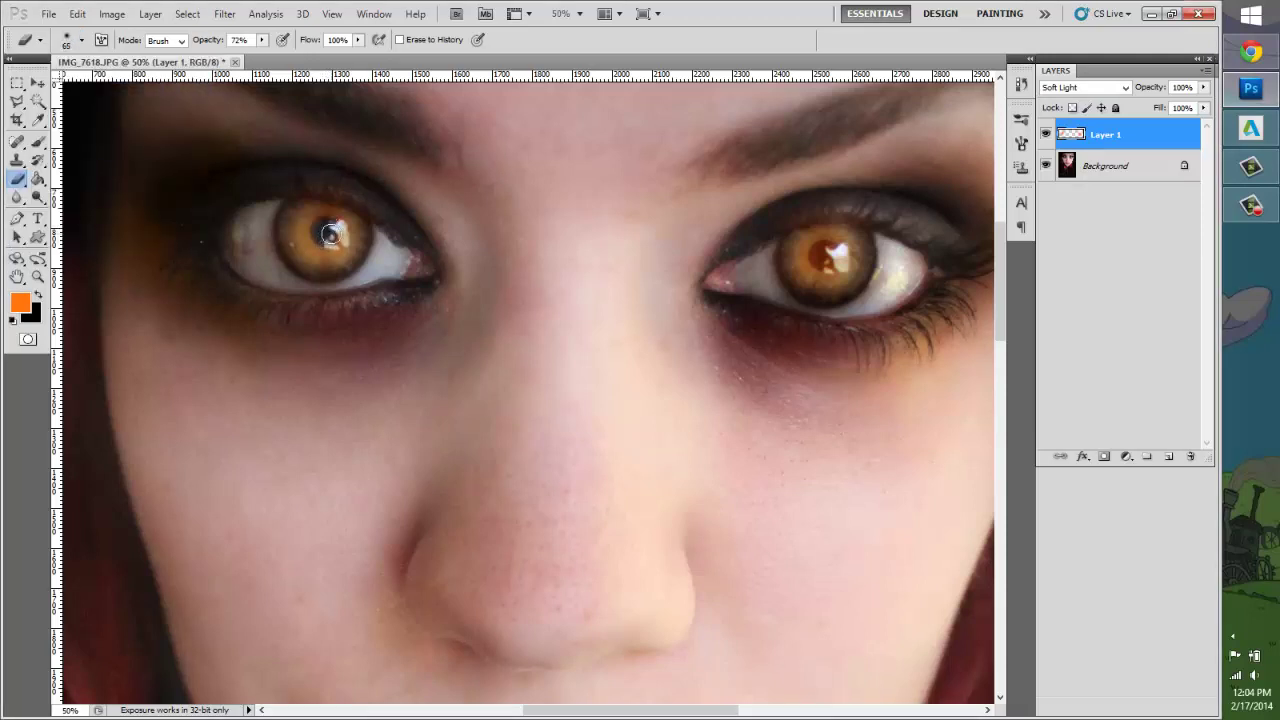
mouse_move(822, 250)
left_mouse_down()
mouse_move(822, 263)
mouse_move(818, 250)
left_mouse_up()
Step: Burn the shadow beside the left eye darker, then shrink the brush to about 131 px
left_click(38, 197)
left_click(90, 212)
left_click_drag(176, 224, 237, 237)
left_click(82, 40)
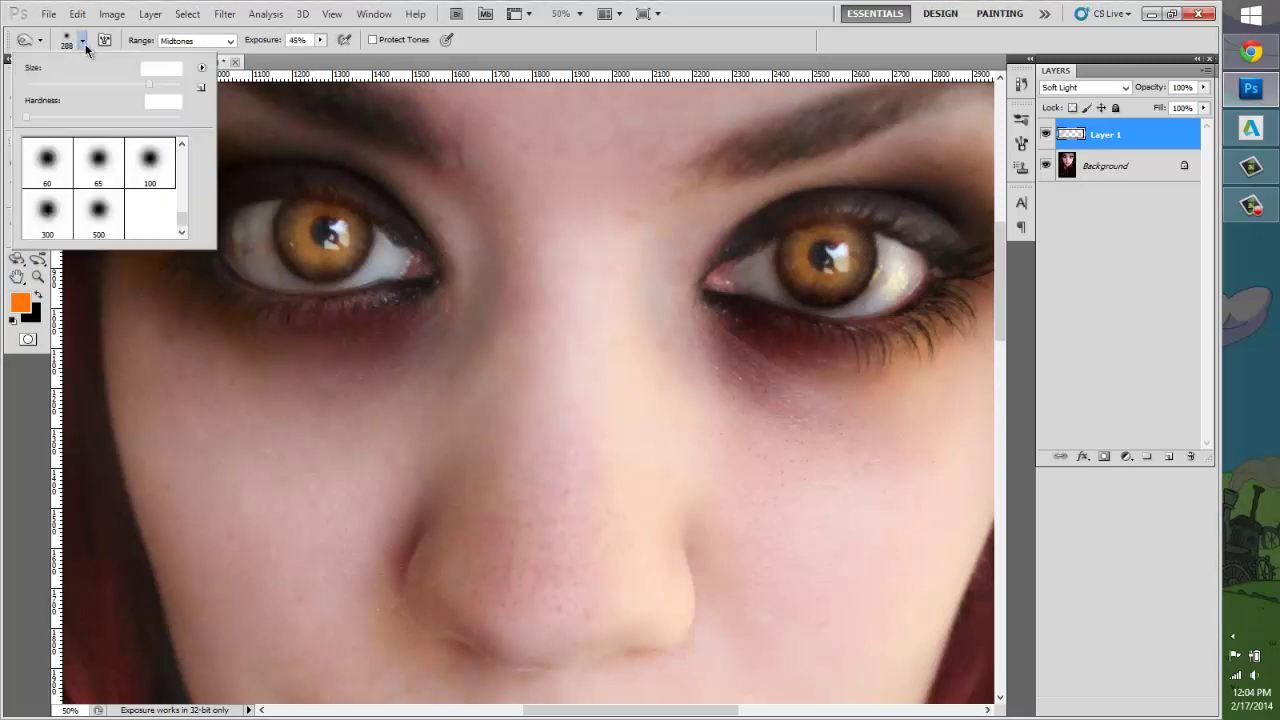
left_click_drag(79, 85, 113, 88)
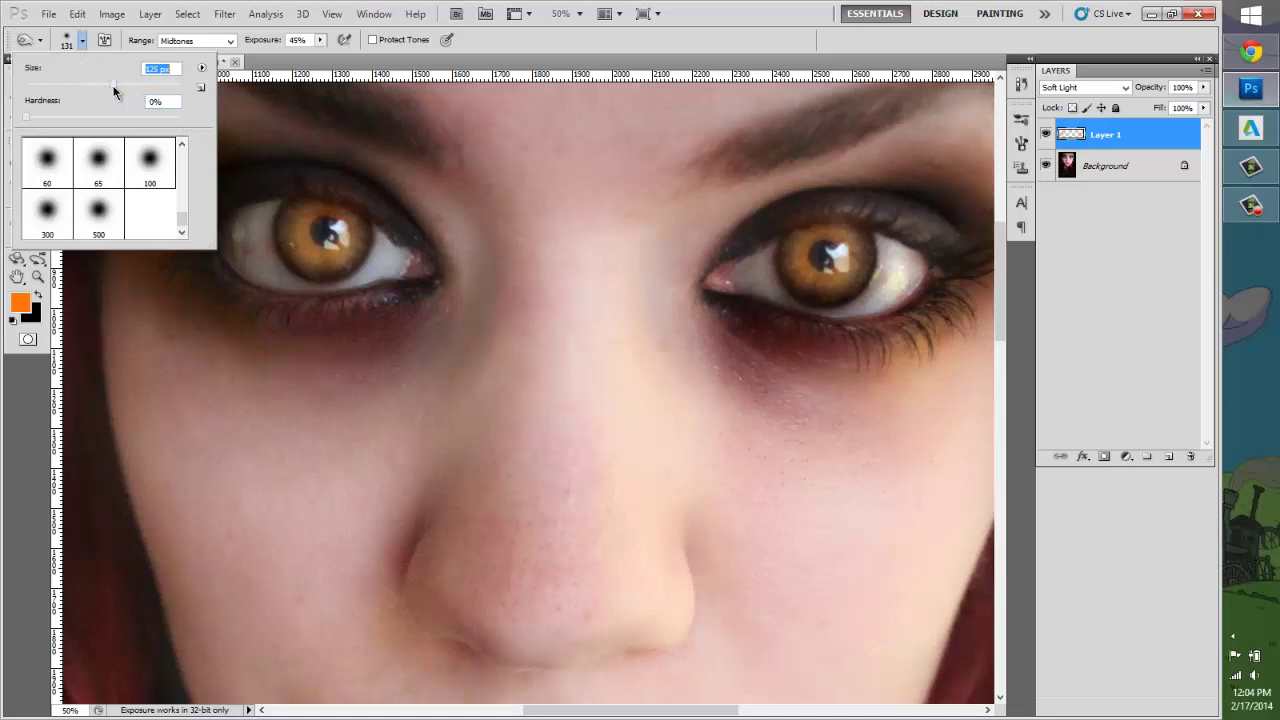
left_click(240, 247)
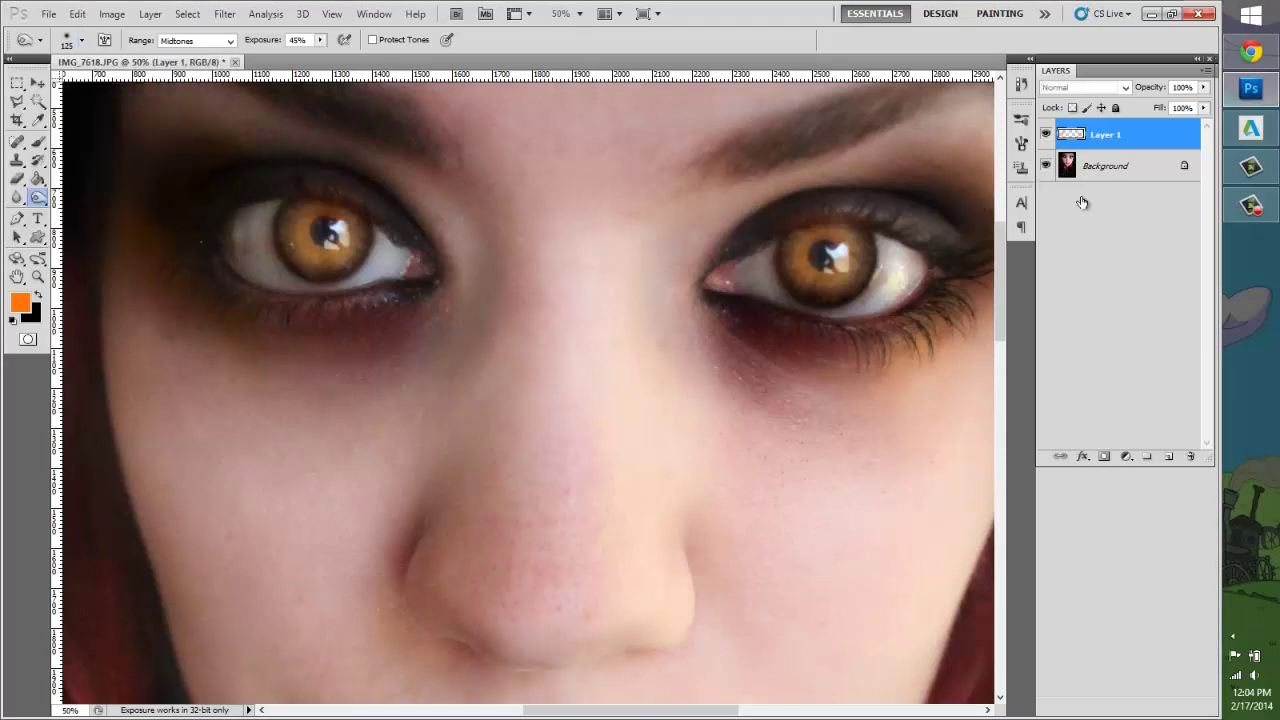
Step: Dodge the whites of both eyes on the Background layer at Midtones, 22% exposure
left_click(1110, 166)
mouse_move(250, 238)
left_mouse_down()
mouse_move(240, 249)
mouse_move(263, 274)
left_mouse_up()
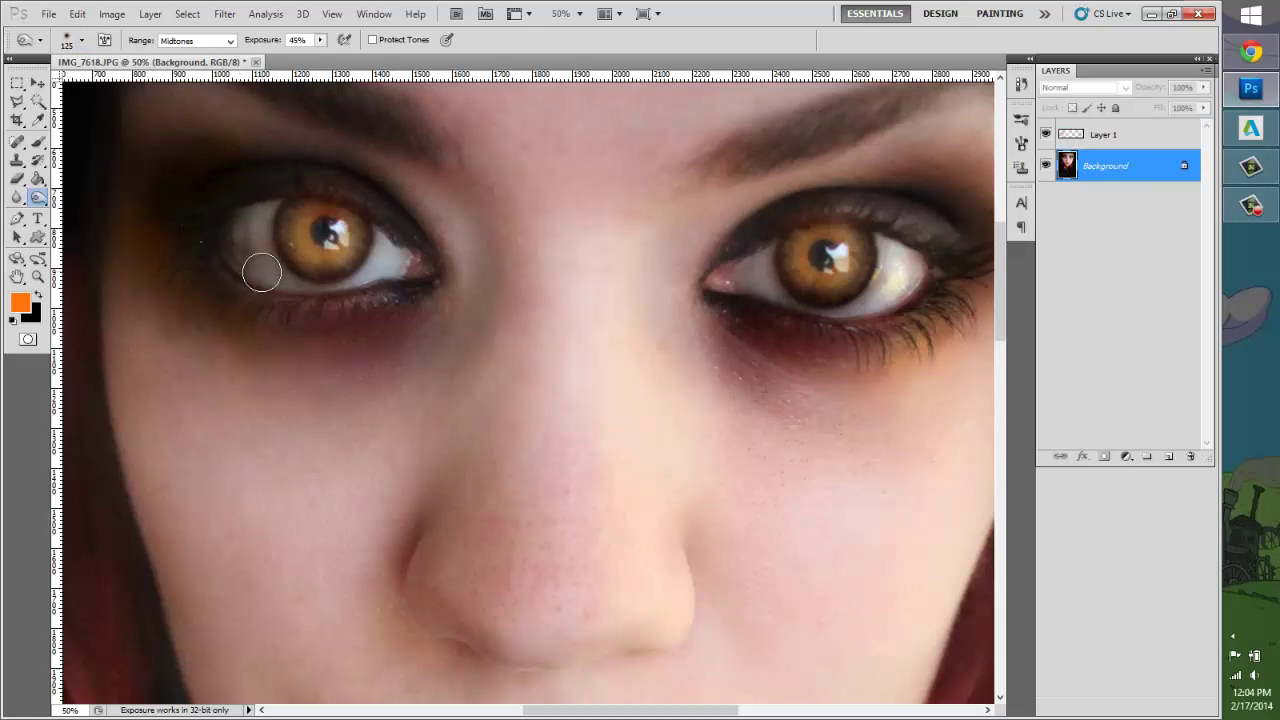
left_click(229, 41)
left_click(216, 66)
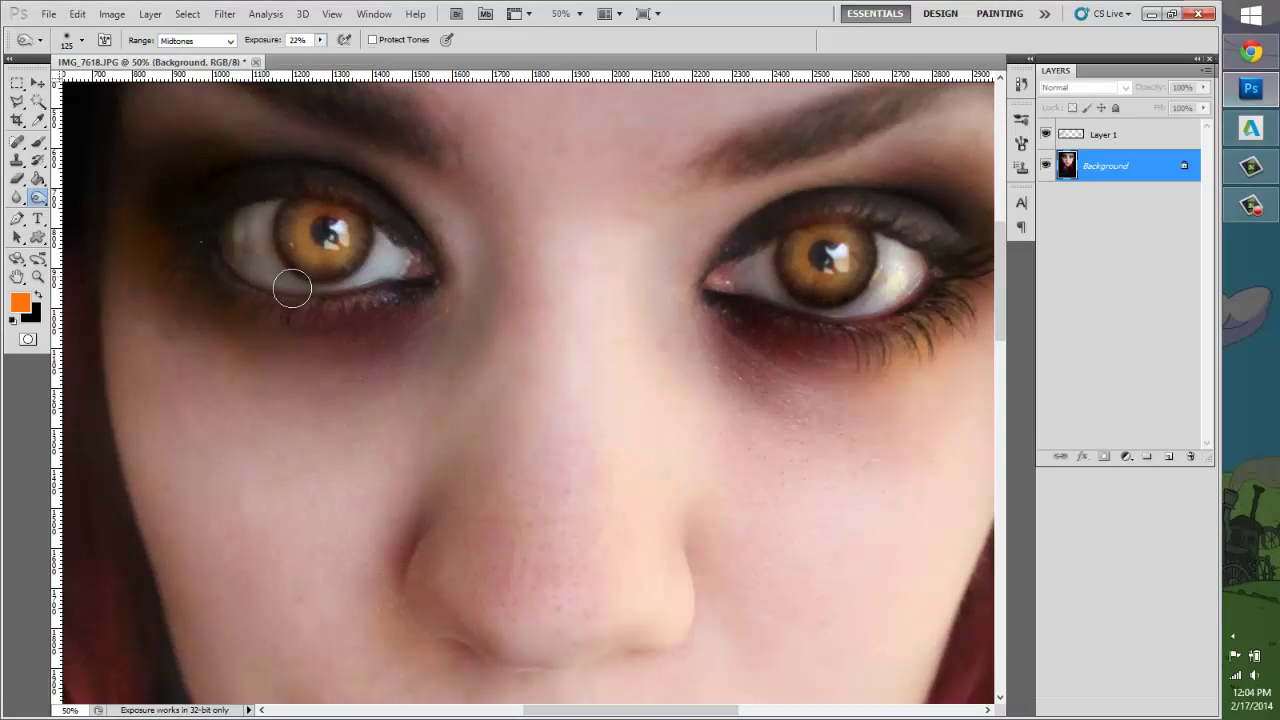
mouse_move(297, 289)
left_mouse_down()
mouse_move(253, 255)
mouse_move(261, 221)
mouse_move(237, 230)
mouse_move(229, 250)
mouse_move(308, 272)
mouse_move(400, 264)
left_mouse_up()
mouse_move(740, 285)
left_mouse_down()
mouse_move(775, 295)
mouse_move(885, 305)
mouse_move(916, 262)
mouse_move(907, 290)
mouse_move(867, 310)
mouse_move(895, 268)
left_mouse_up()
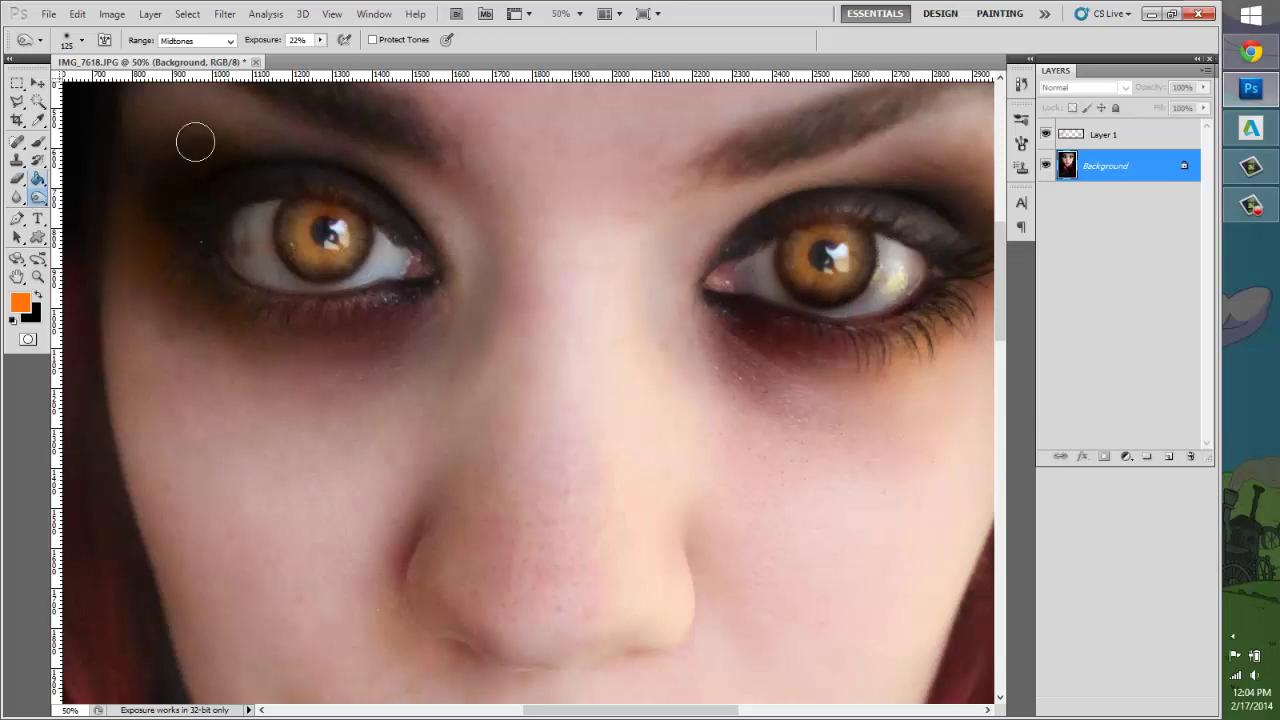
Step: Add a new empty Layer 2 from the Layers panel menu
left_click(1209, 71)
left_click(1175, 82)
left_click(768, 135)
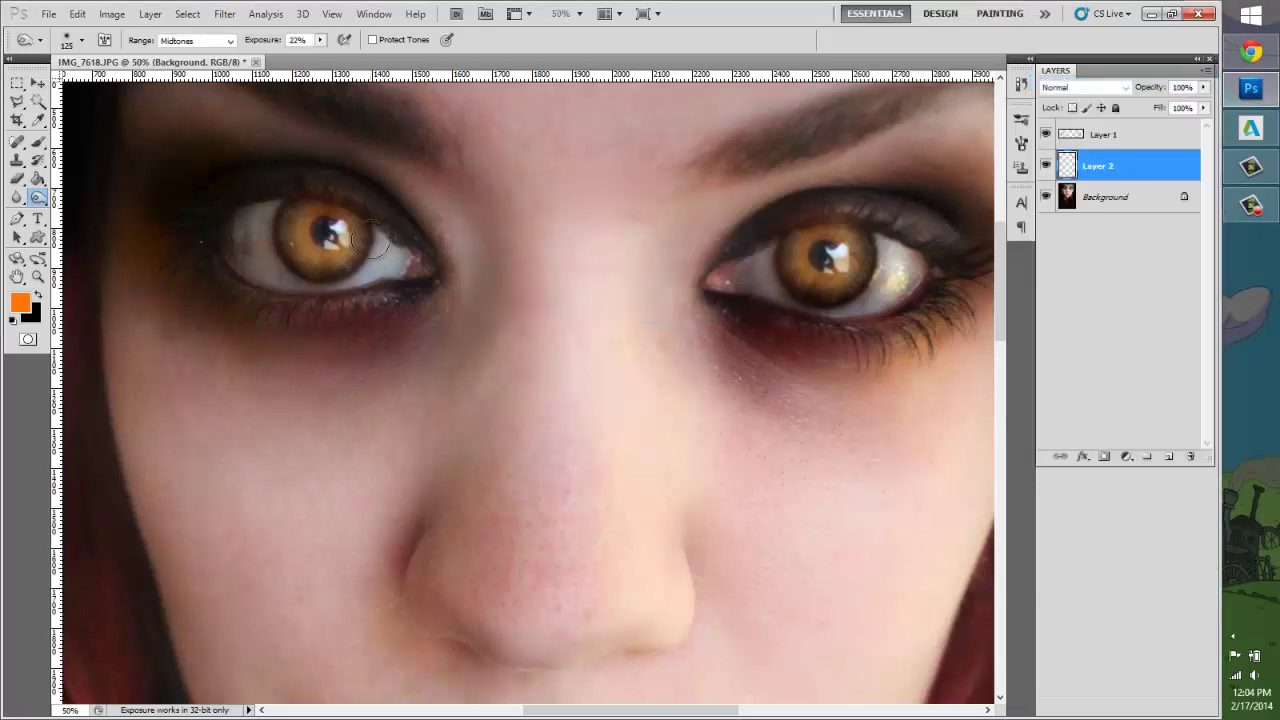
Step: Load the 8 Space Brshes library, select its 2500 spatter brush, and start a new Layer 3
left_click(82, 40)
left_click(201, 67)
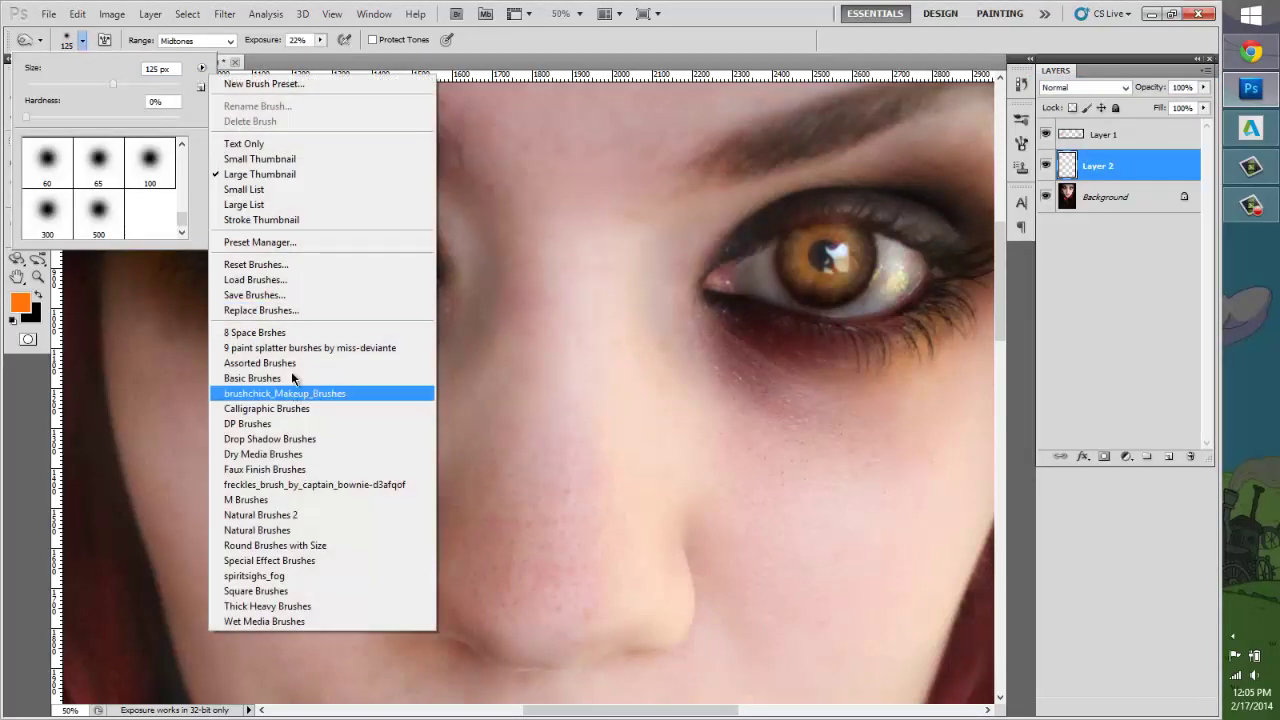
left_click(283, 332)
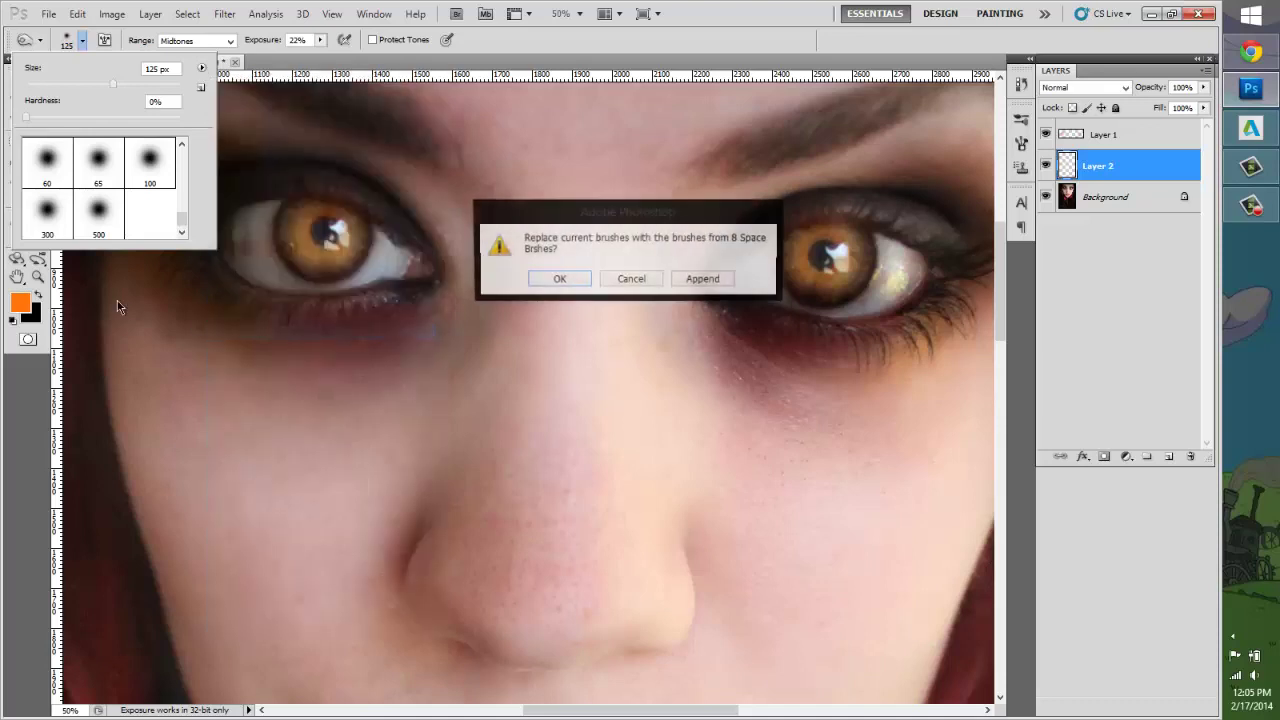
left_click(514, 357)
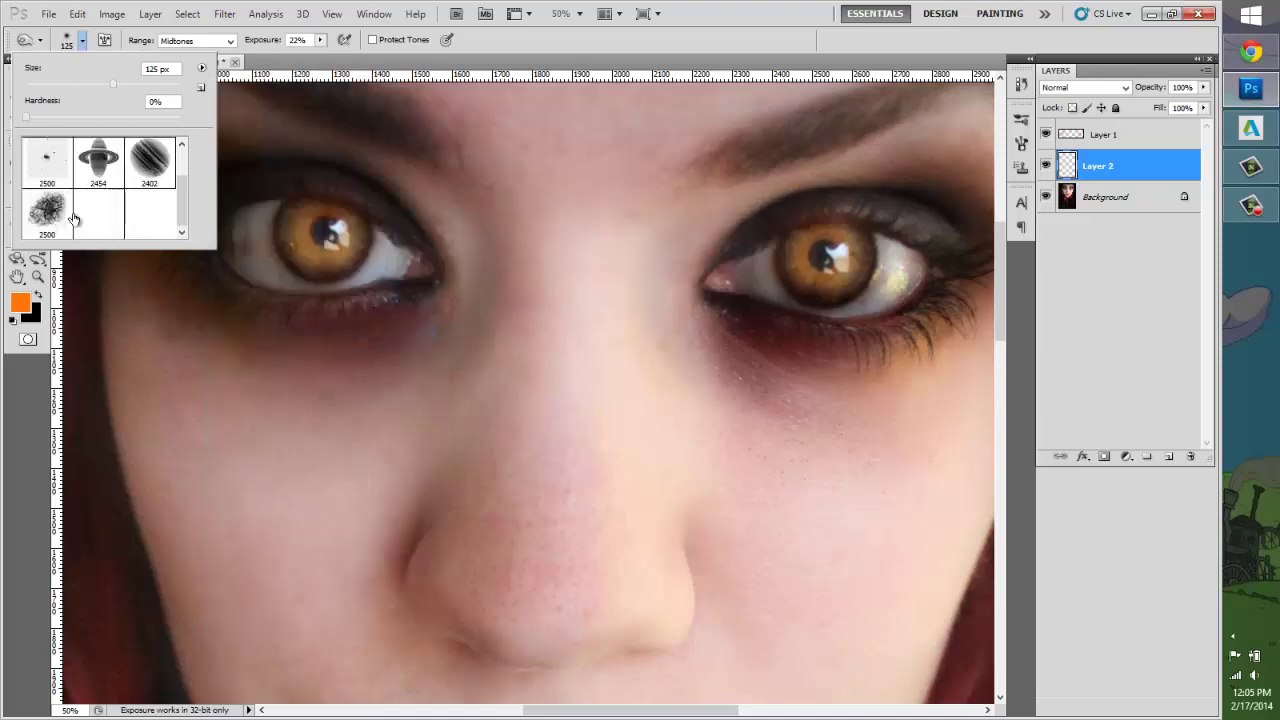
left_click(55, 222)
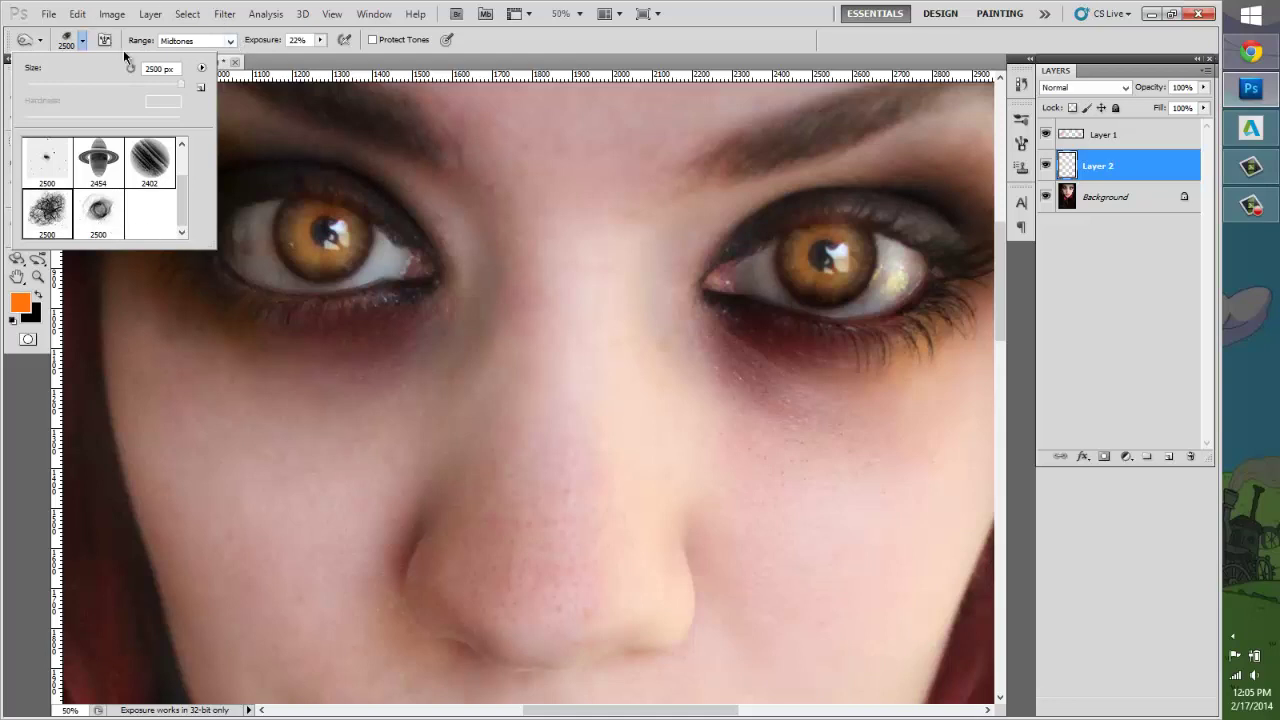
left_click(159, 83)
left_click(167, 86)
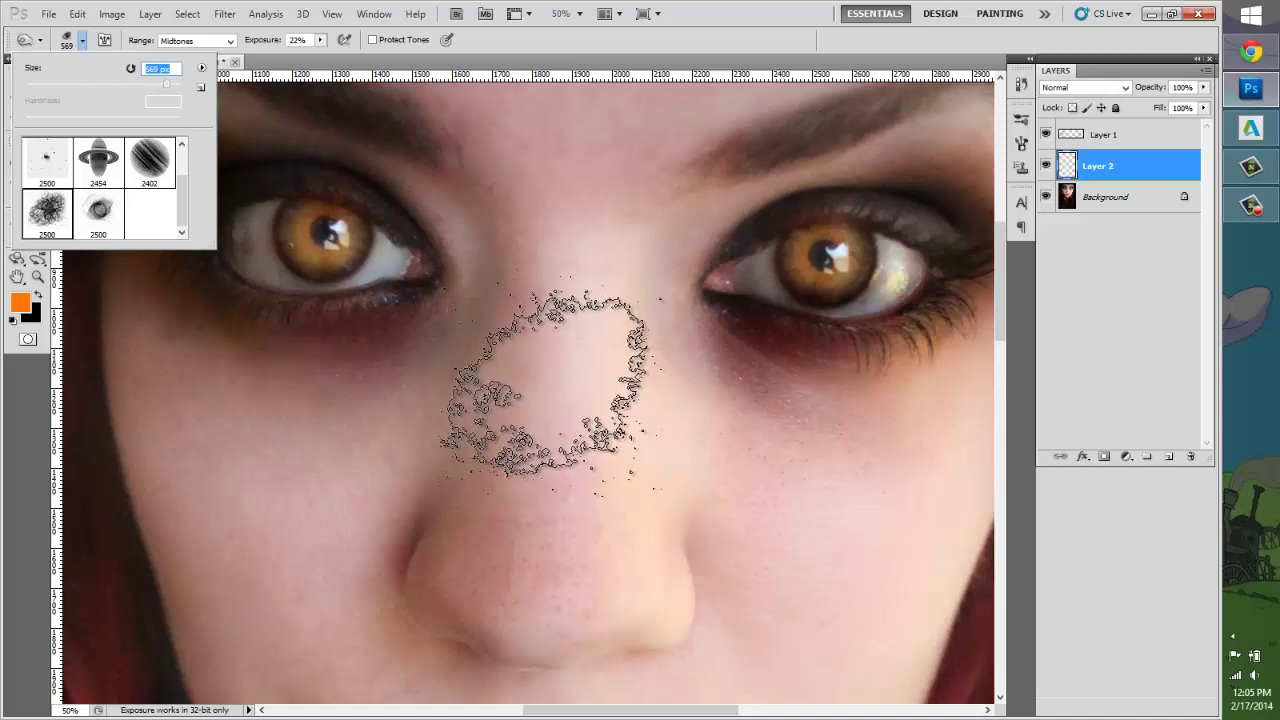
left_click(60, 196)
key("Return")
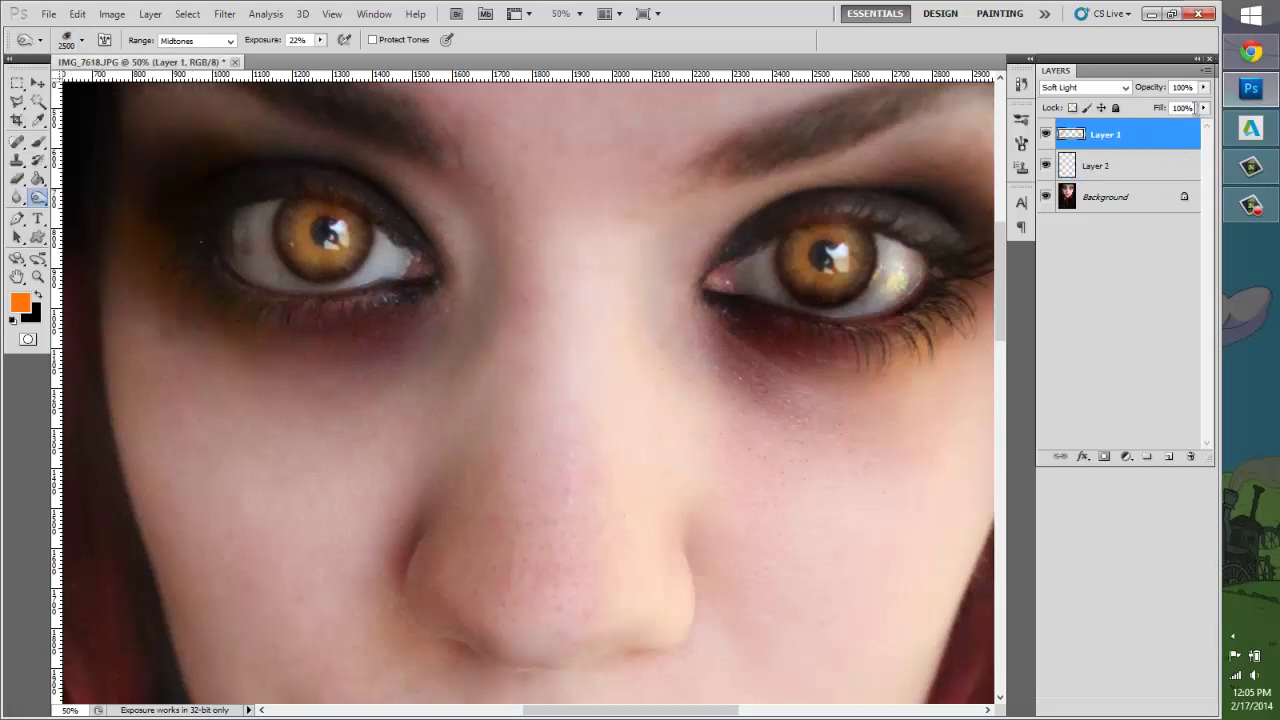
left_click(1206, 71)
left_click(1180, 86)
Step: Confirm Layer 3 and set the foreground colour to bright red ff0303
left_click(770, 219)
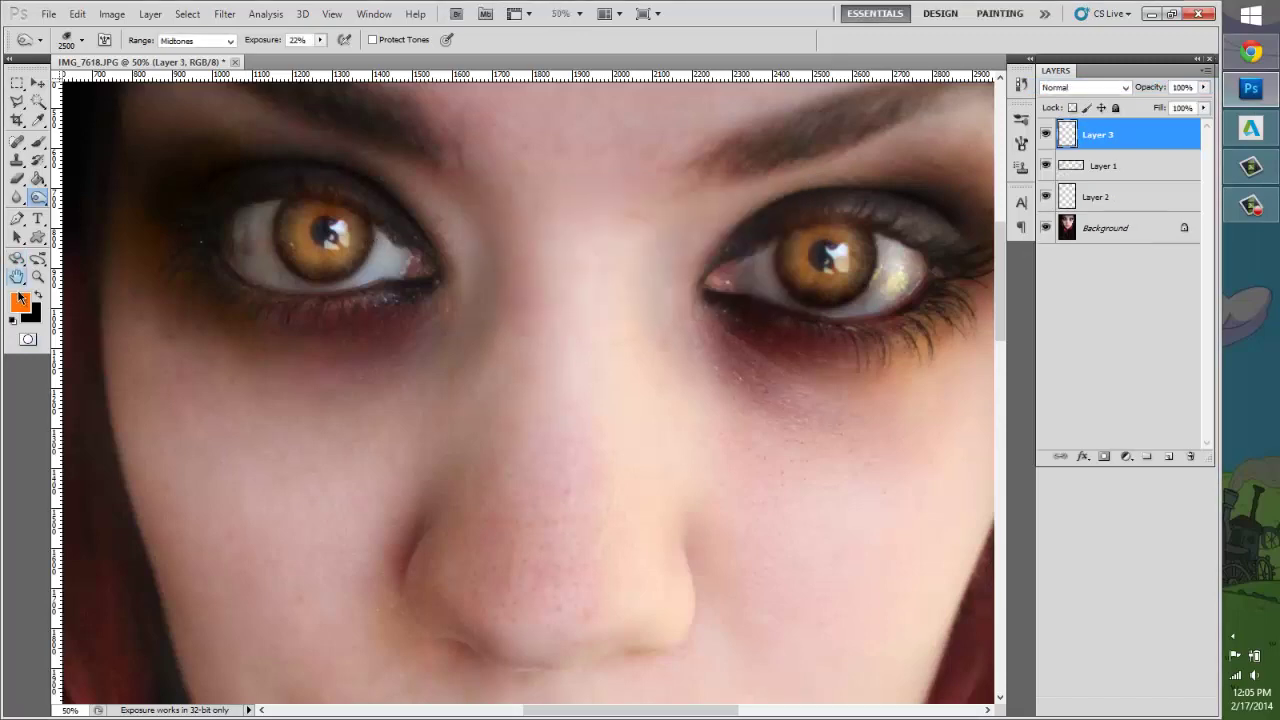
left_click(20, 302)
left_click(970, 105)
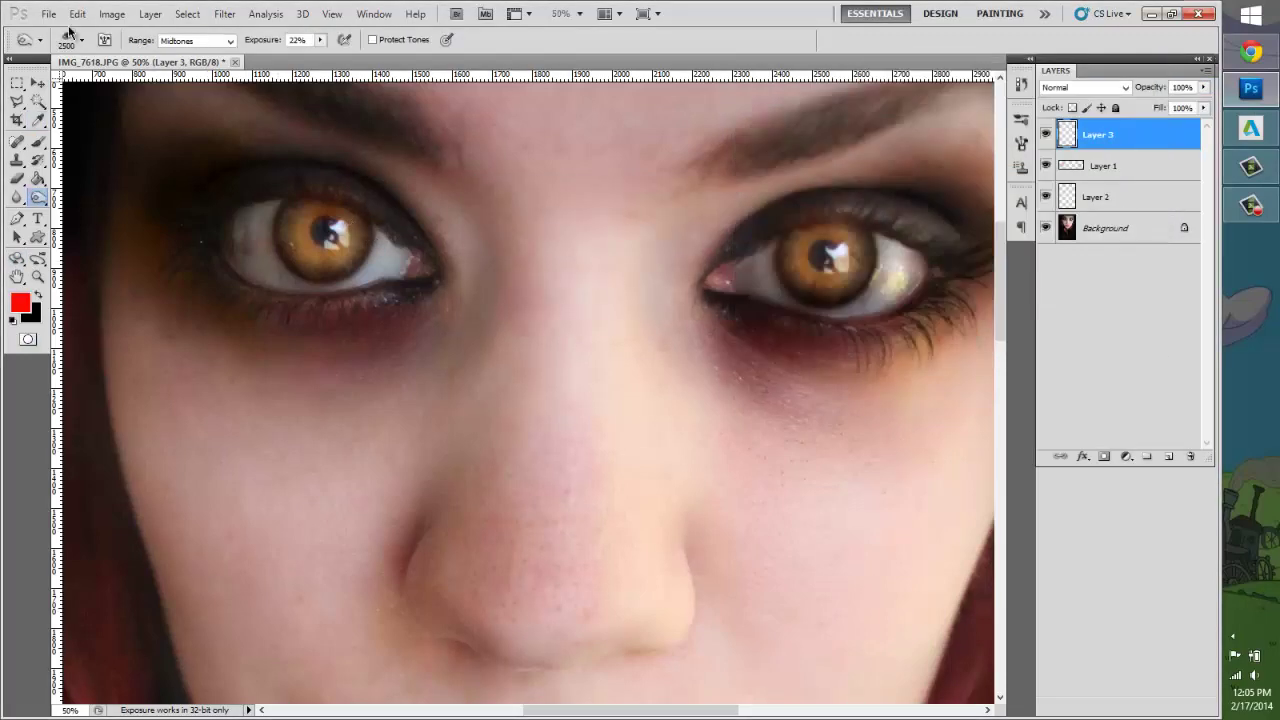
Step: Select the Brush tool and adjust its size to about 108 px
left_click(74, 38)
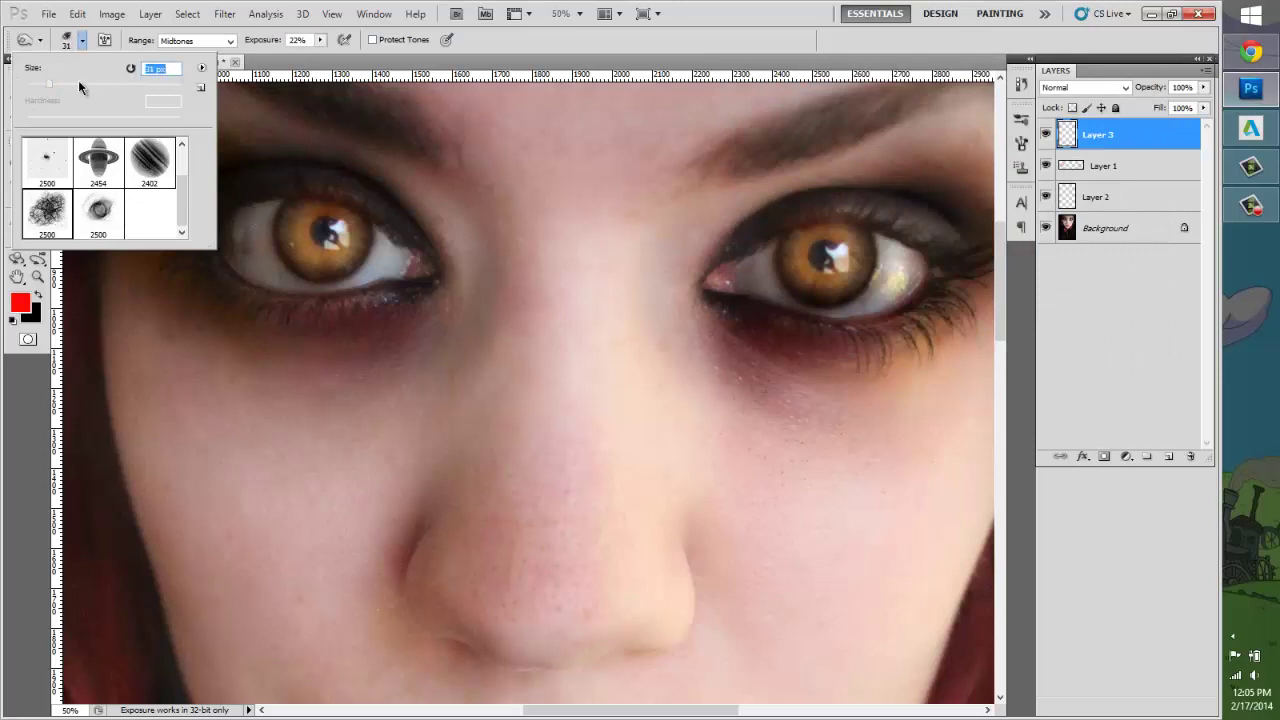
left_click(75, 84)
left_click(110, 93)
left_click(236, 238)
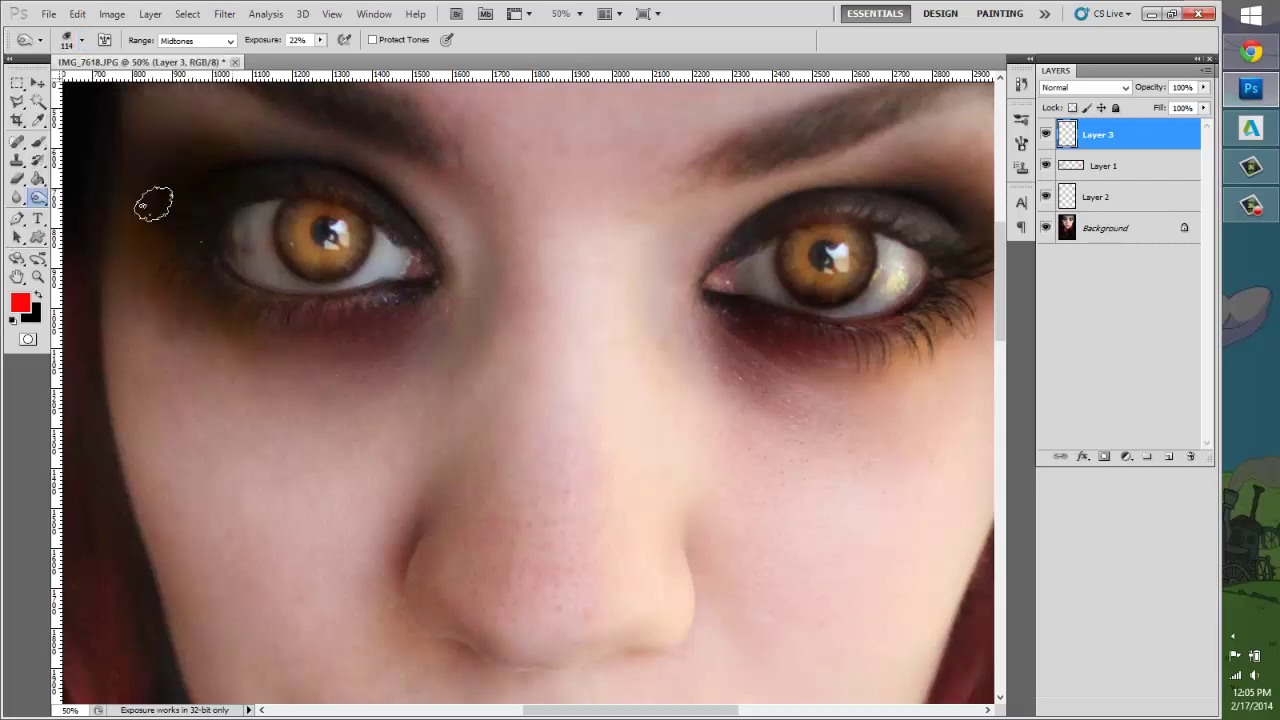
left_click(38, 141)
left_click(82, 40)
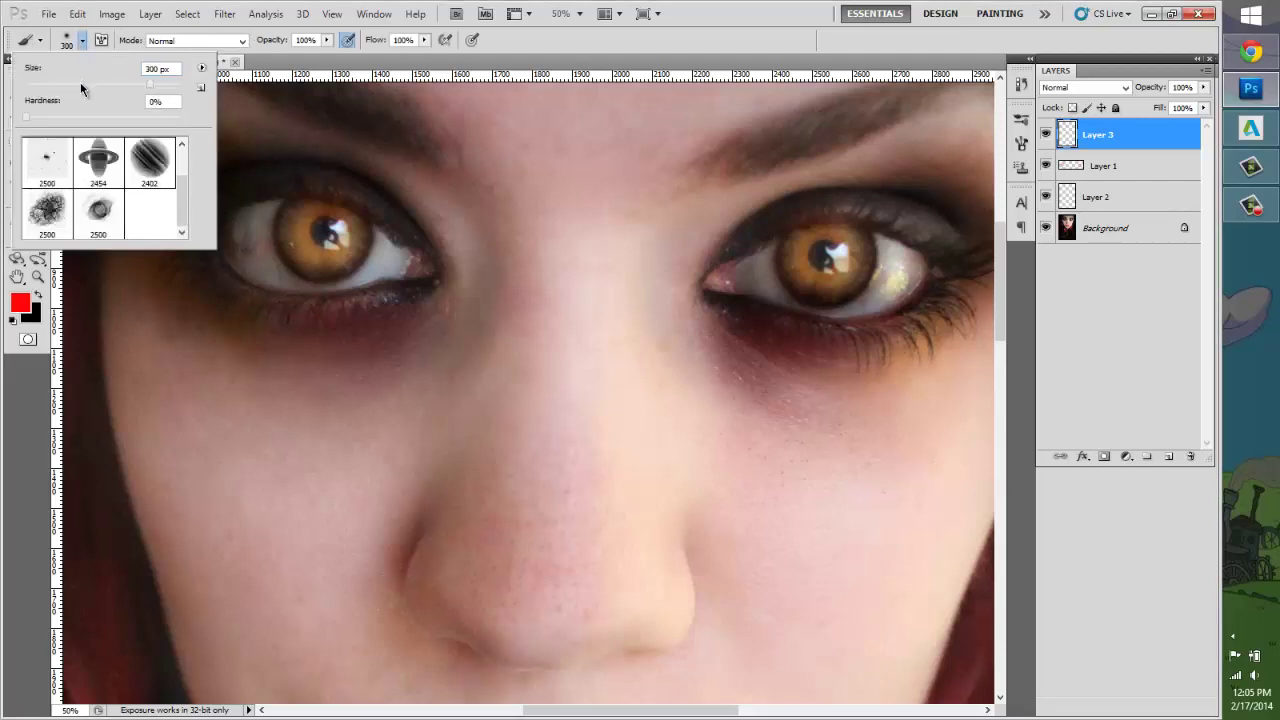
left_click_drag(78, 84, 120, 88)
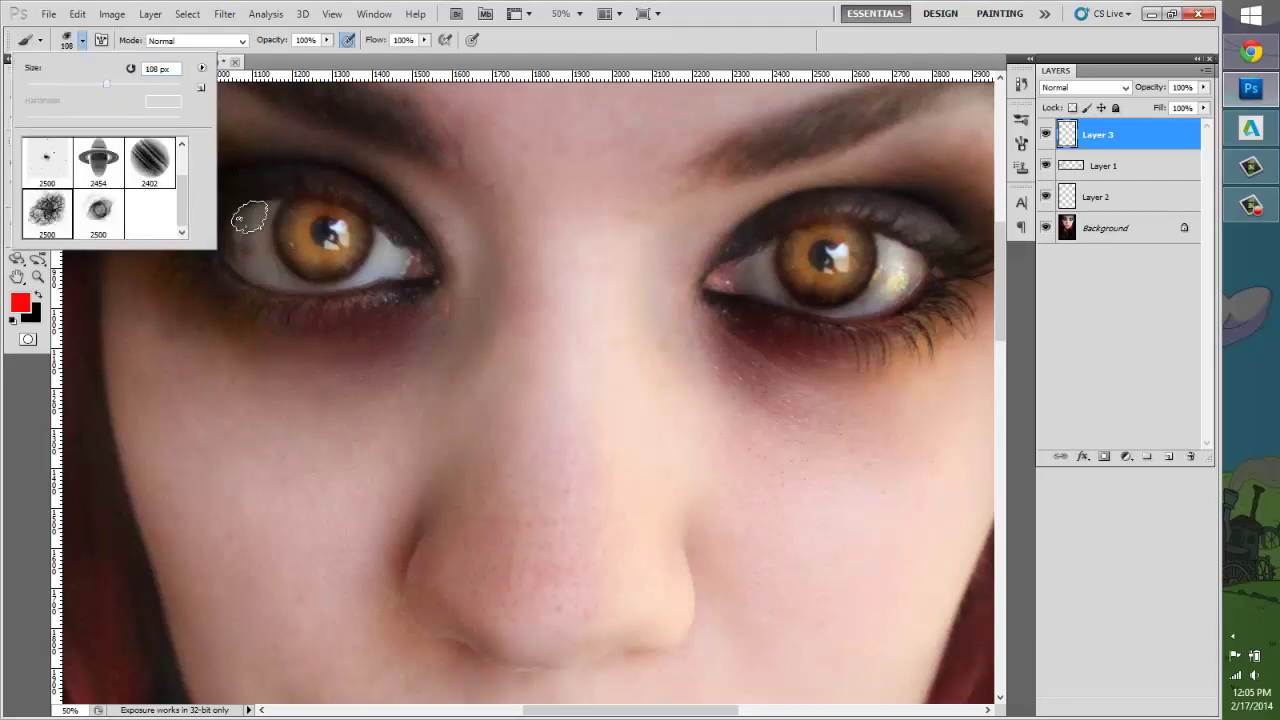
Step: Paint red over the outer corners of the left and right eyes
left_click(245, 218)
left_click_drag(240, 245, 248, 283)
left_click_drag(898, 300, 903, 258)
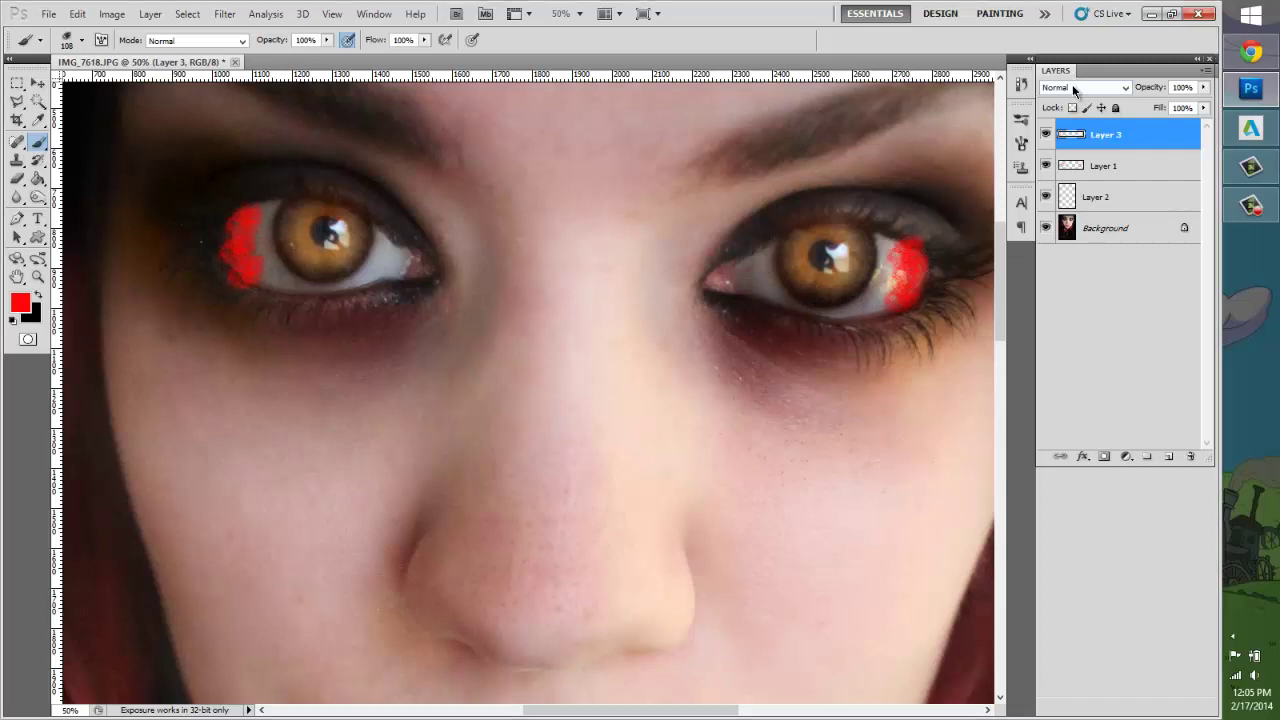
Step: Try several blend modes, then set Layer 3's red strokes to Darken at 60% opacity
left_click(1075, 87)
left_click(1070, 104)
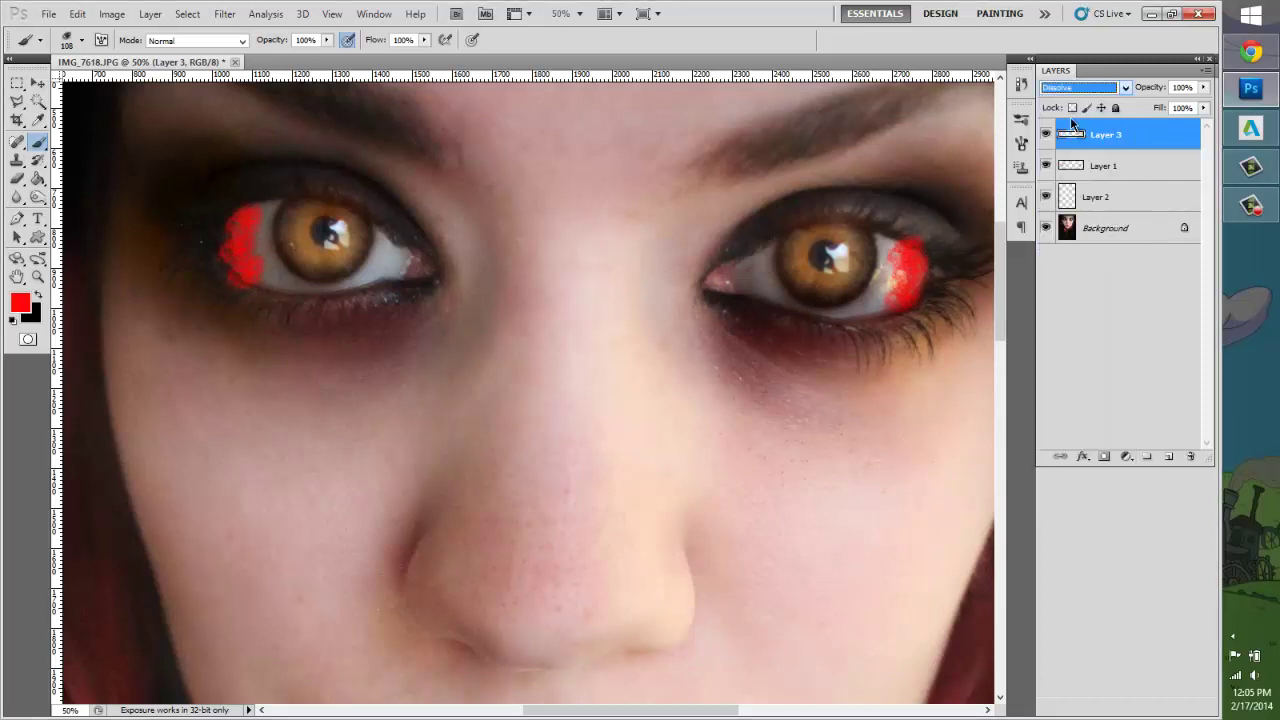
key("Down")
key("Down")
key("Down")
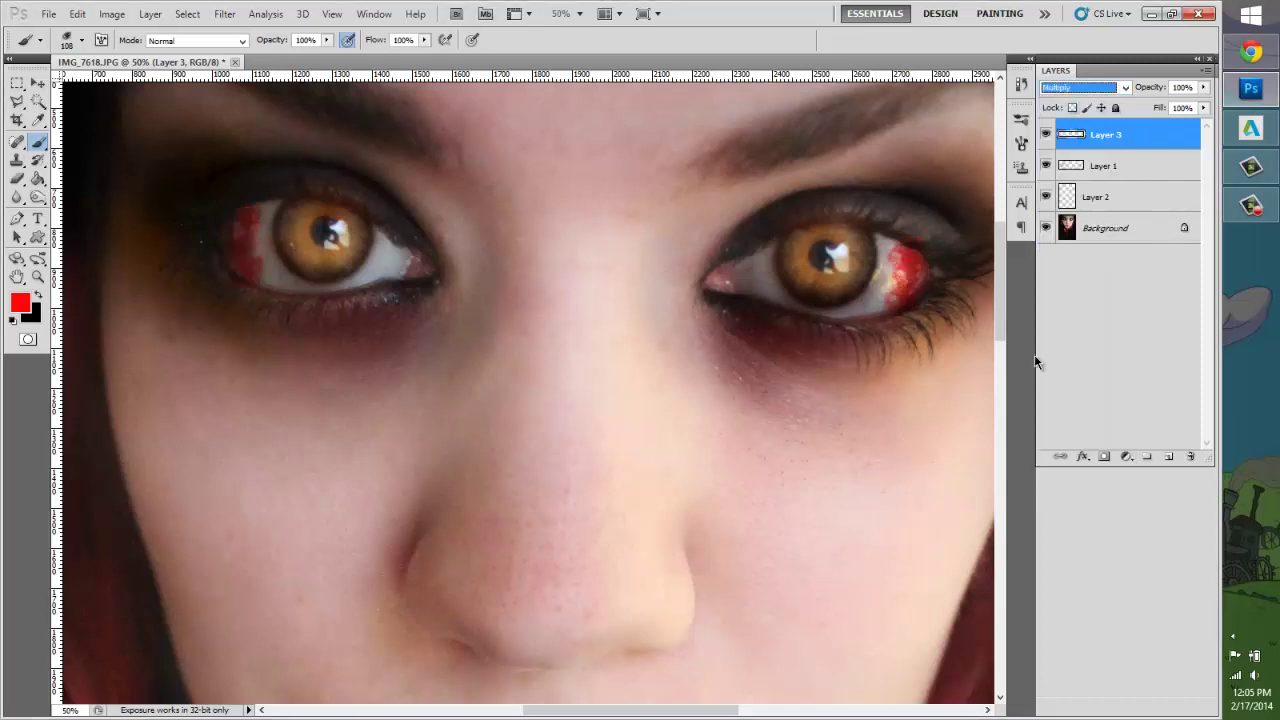
key("Down")
key("Down")
key("Down")
key("Down")
key("Down")
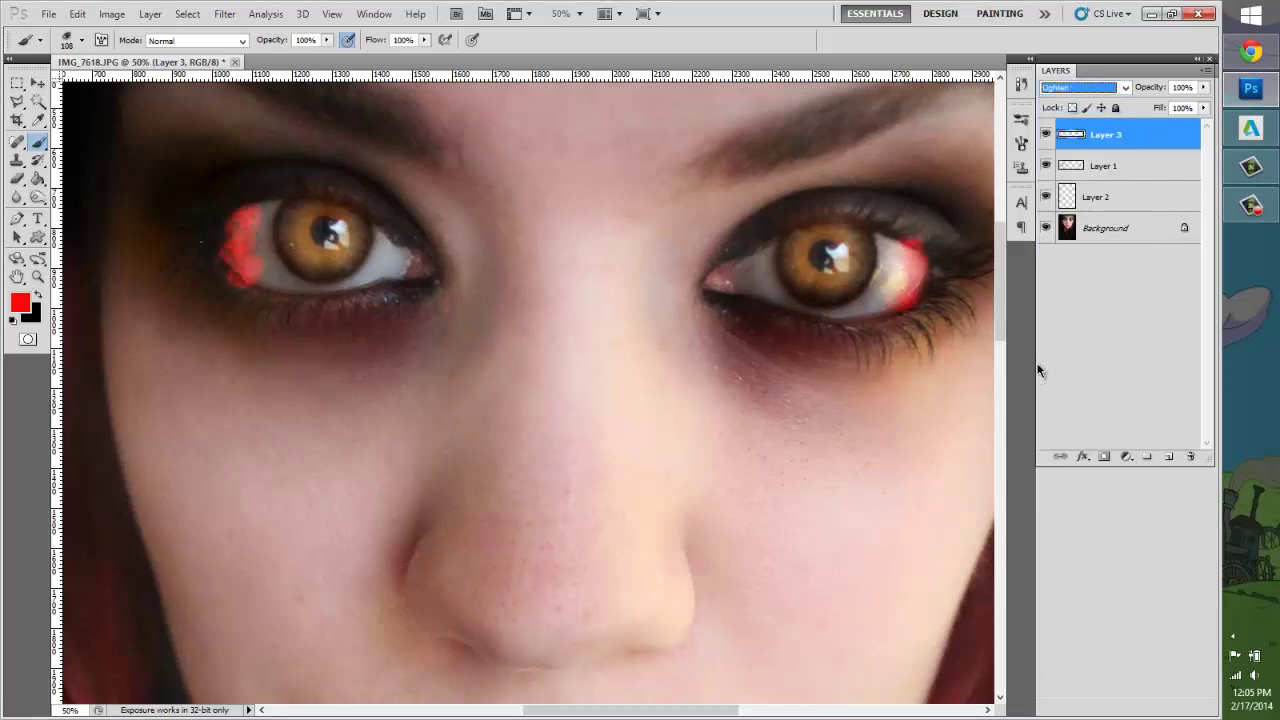
key("Down")
key("Down")
key("Down")
key("Down")
key("Down")
key("Down")
key("Down")
key("Down")
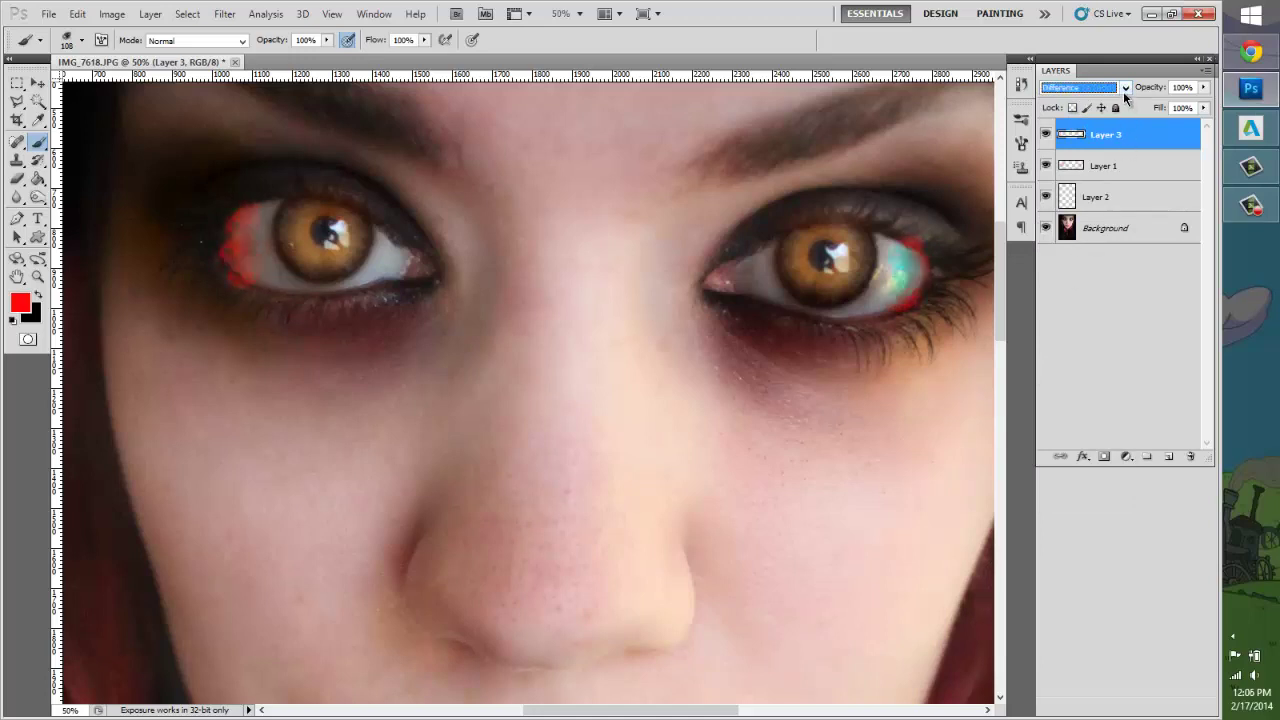
key("Down")
key("Down")
key("Down")
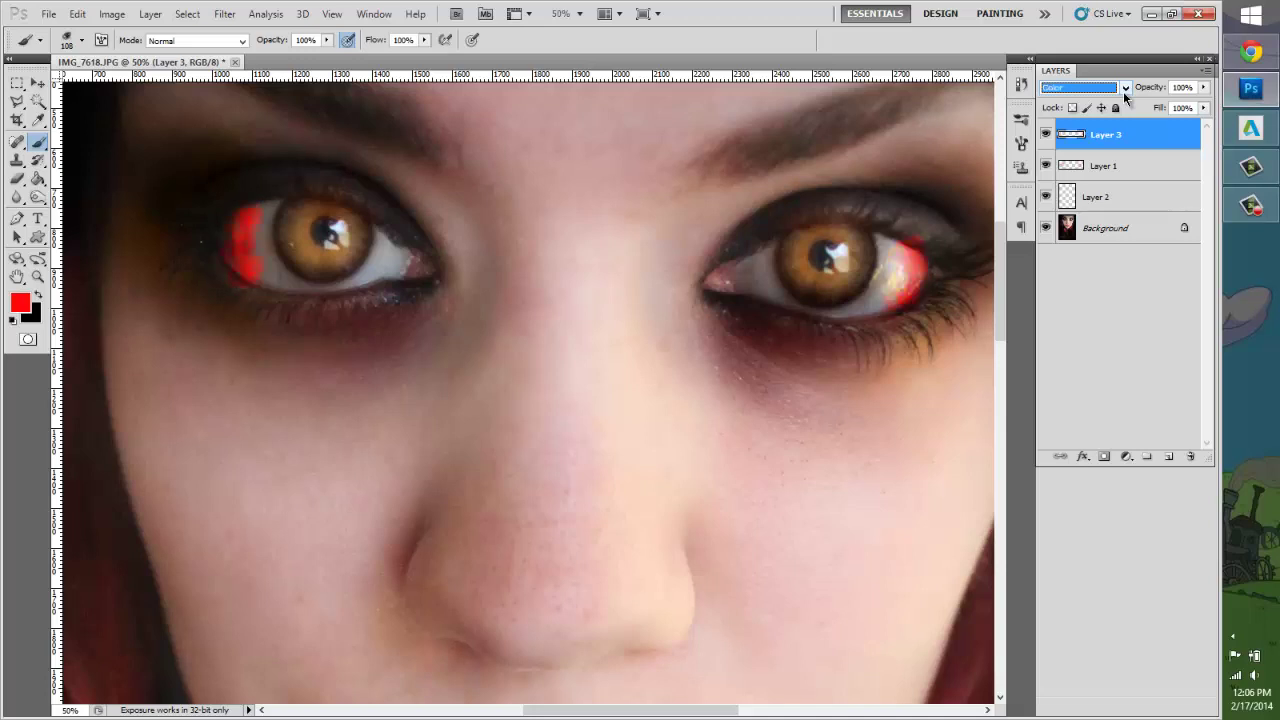
left_click(1125, 93)
left_click(1118, 147)
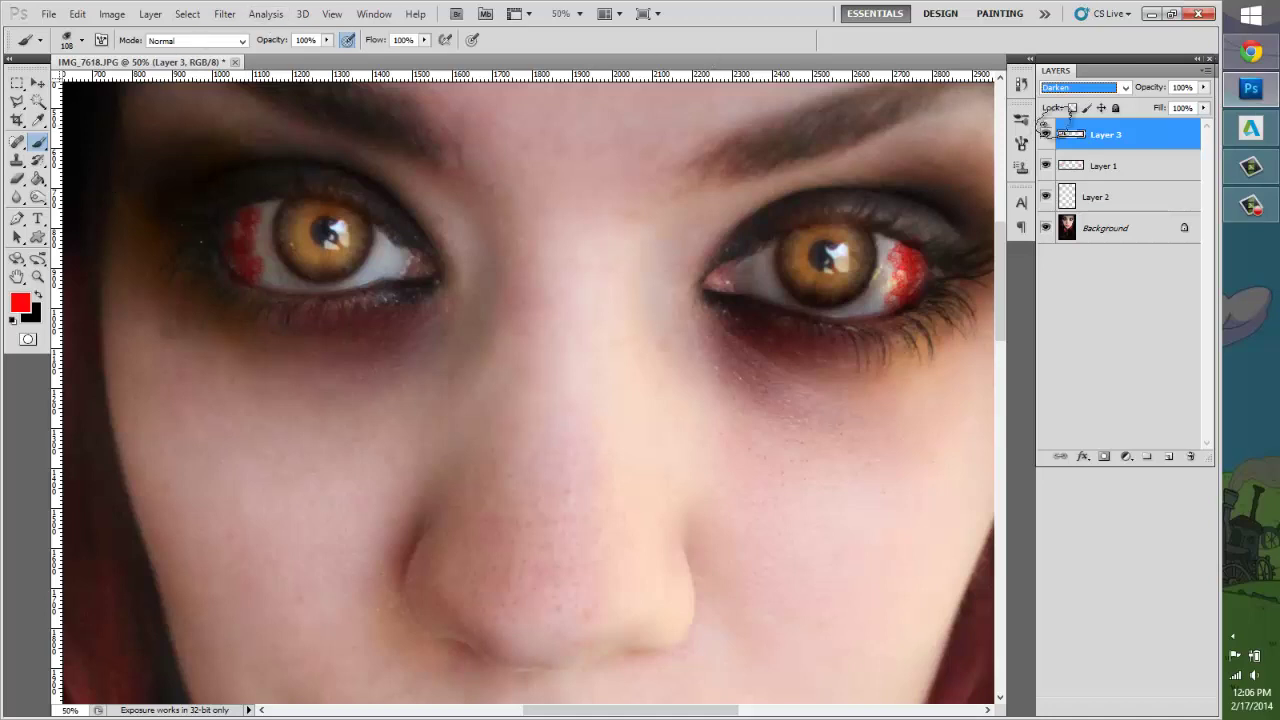
left_click(1203, 87)
left_click_drag(1199, 107, 1167, 110)
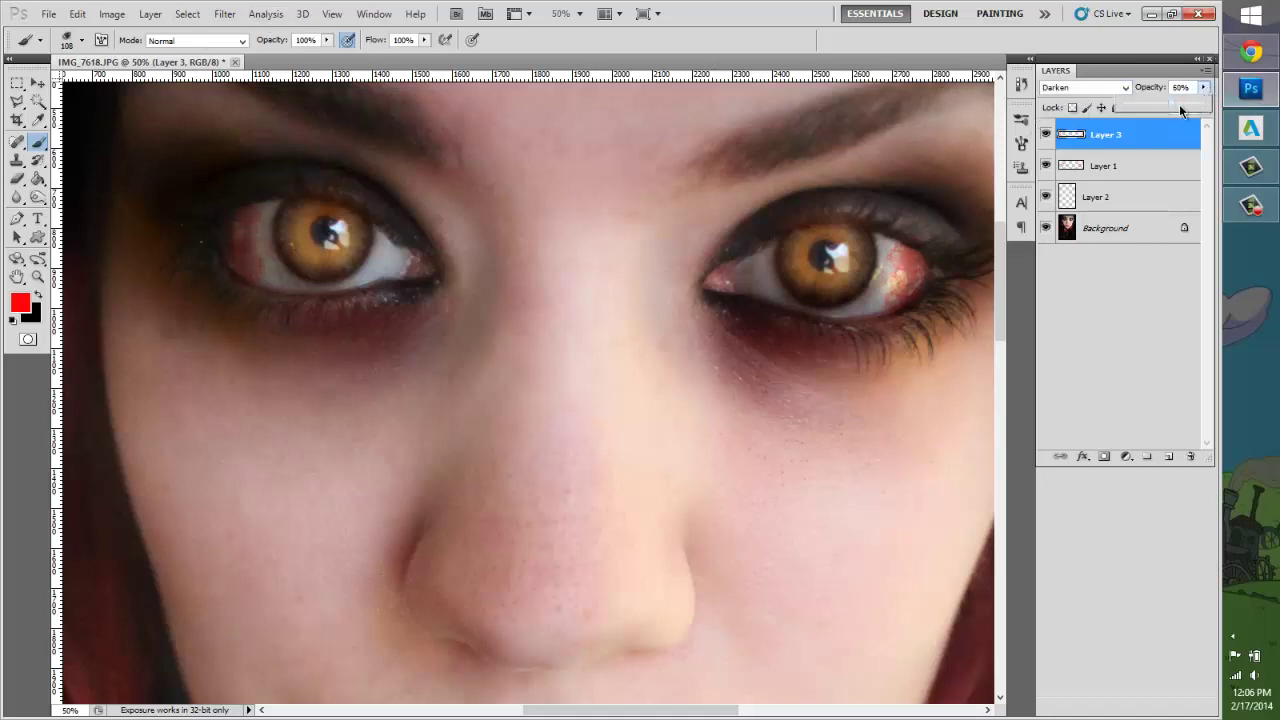
Step: Erase the red tint over the left eye with the 2500 textured eraser at 401 px
left_click(17, 178)
left_click(82, 40)
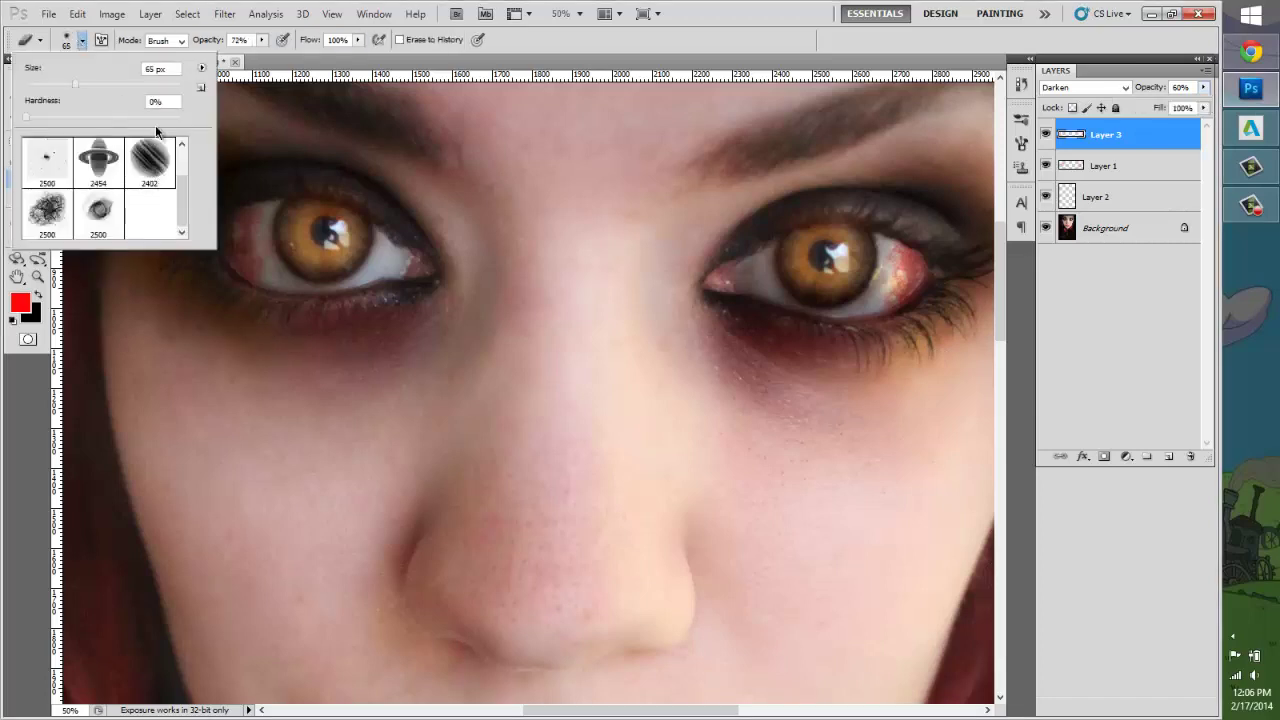
left_click(62, 222)
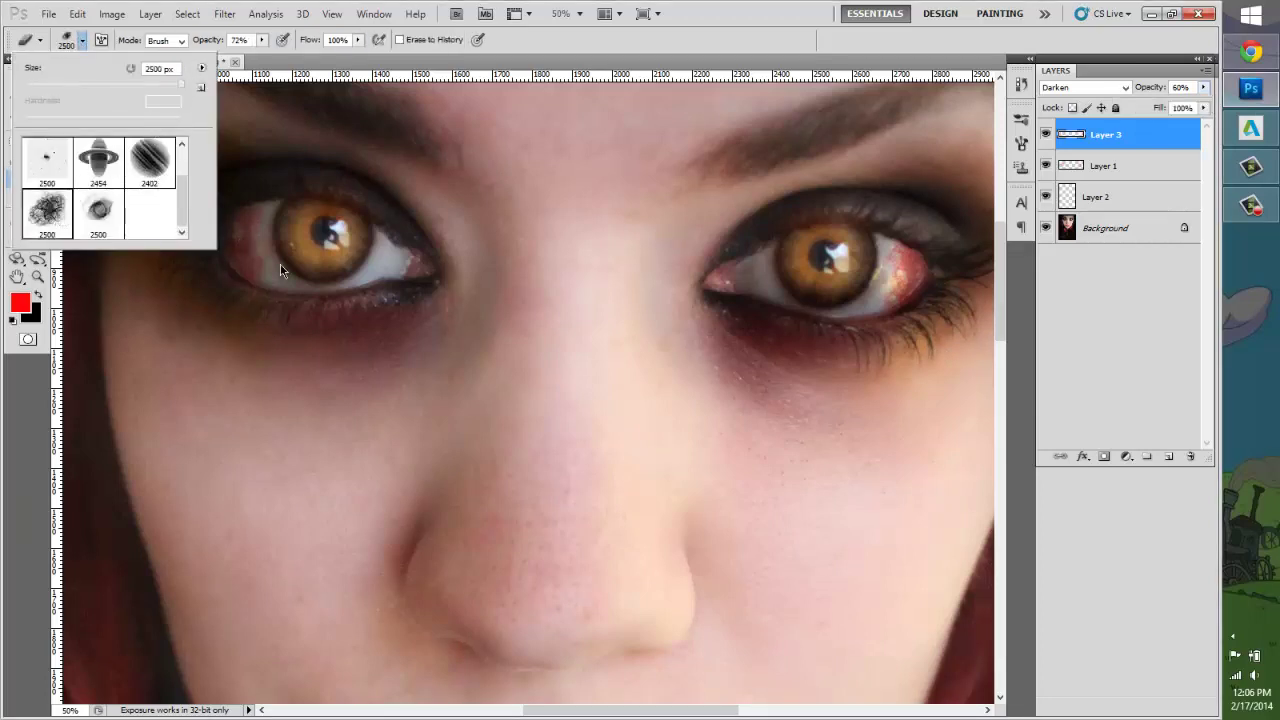
left_click(117, 86)
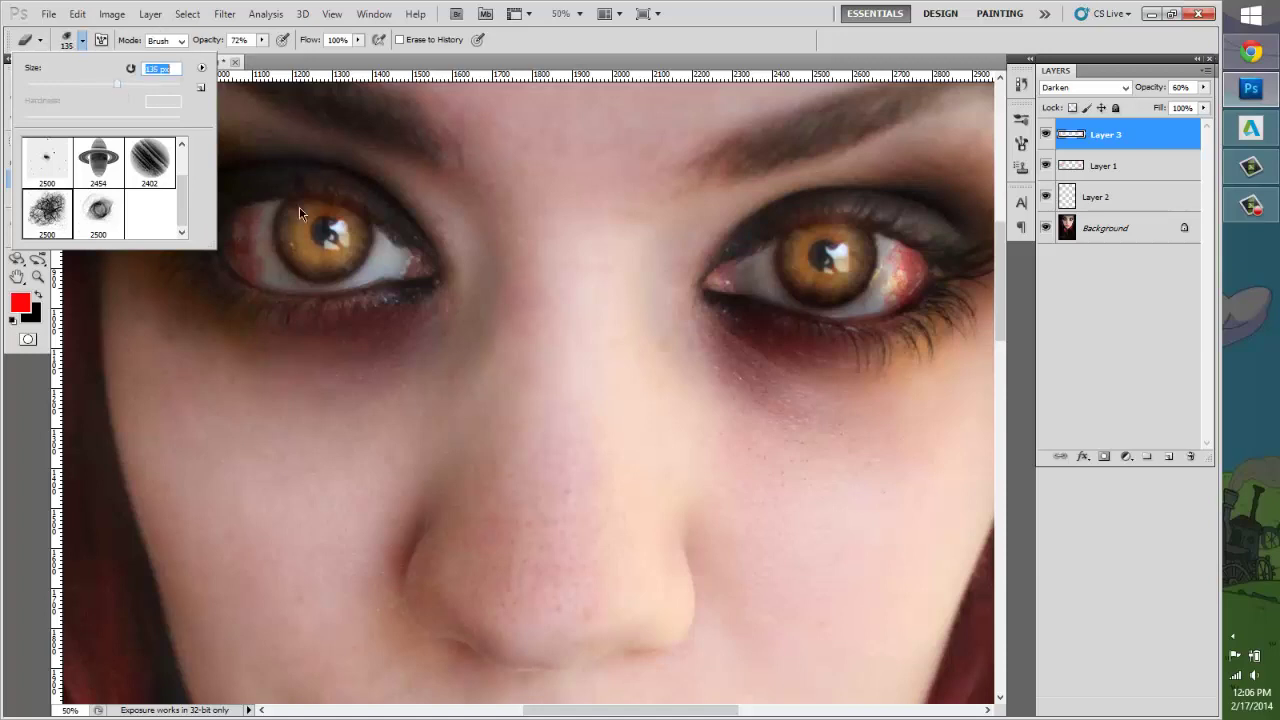
left_click(149, 86)
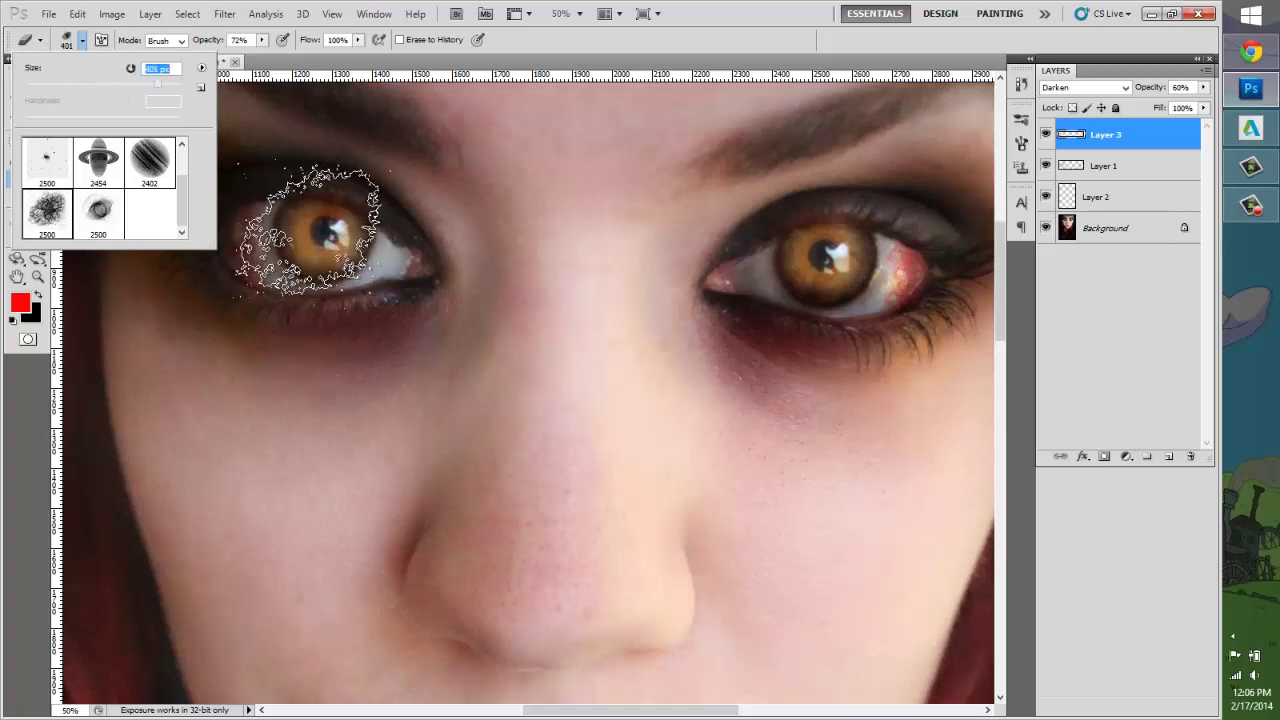
left_click(310, 231)
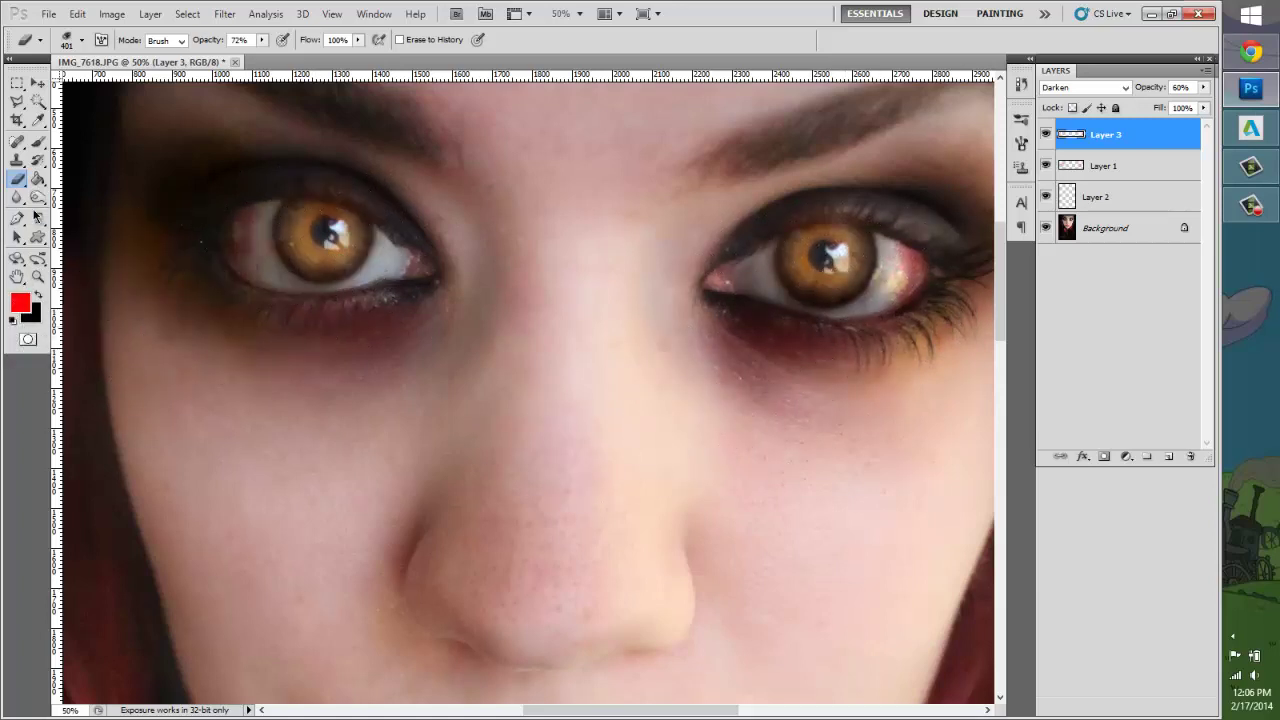
Step: Set up the Burn tool with the Basic Brushes set loaded and a 500 px soft round brush
right_click(37, 197)
left_click(82, 217)
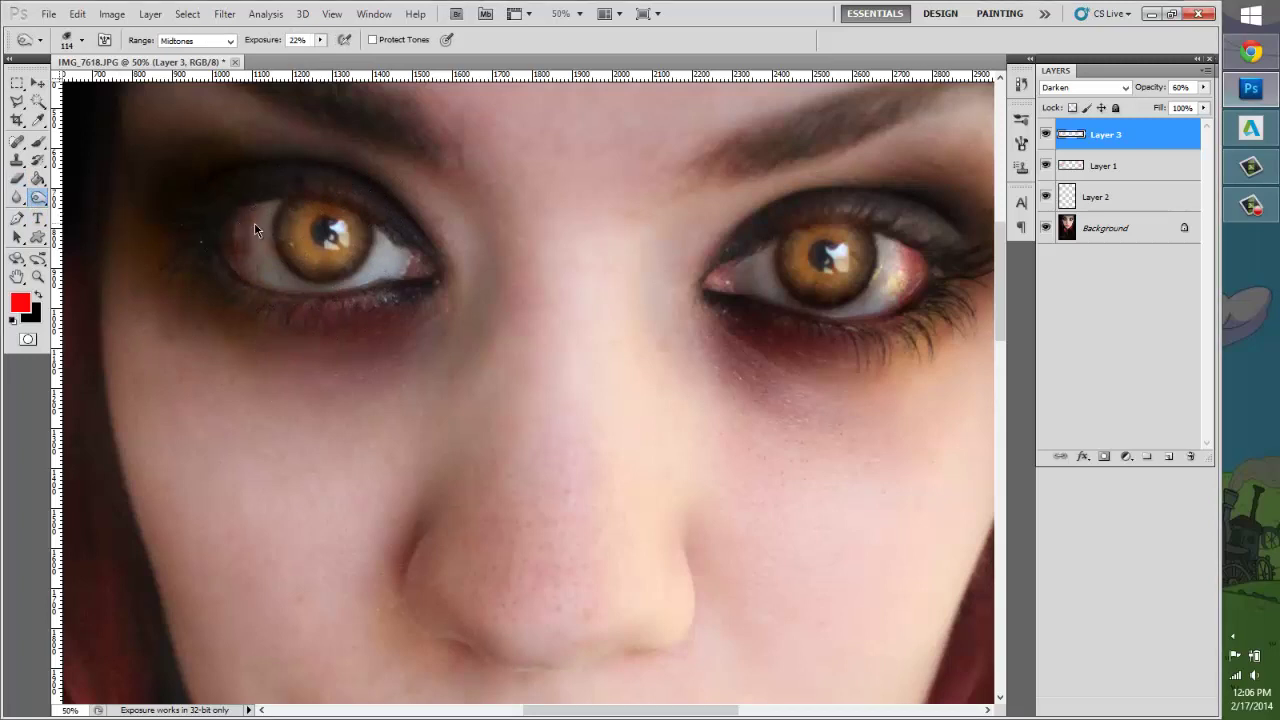
left_click(82, 40)
left_click(201, 68)
left_click(318, 378)
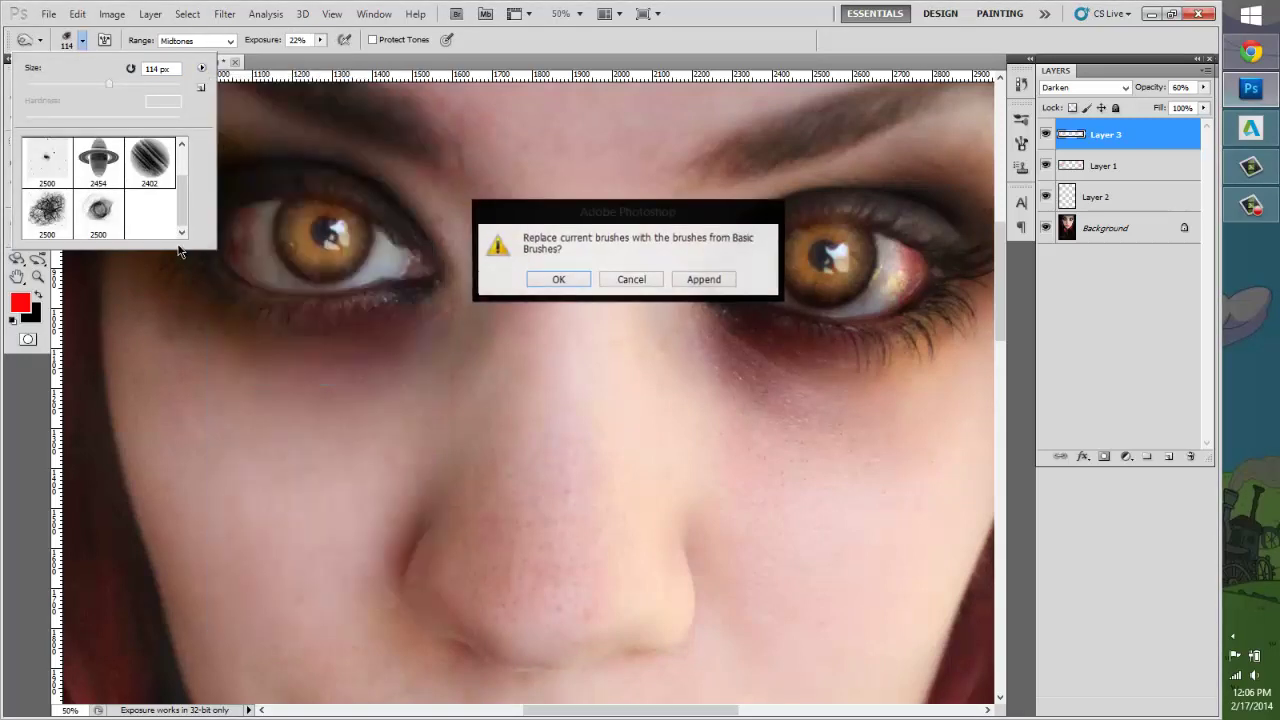
left_click(548, 282)
scroll(188, 214, "down", 5)
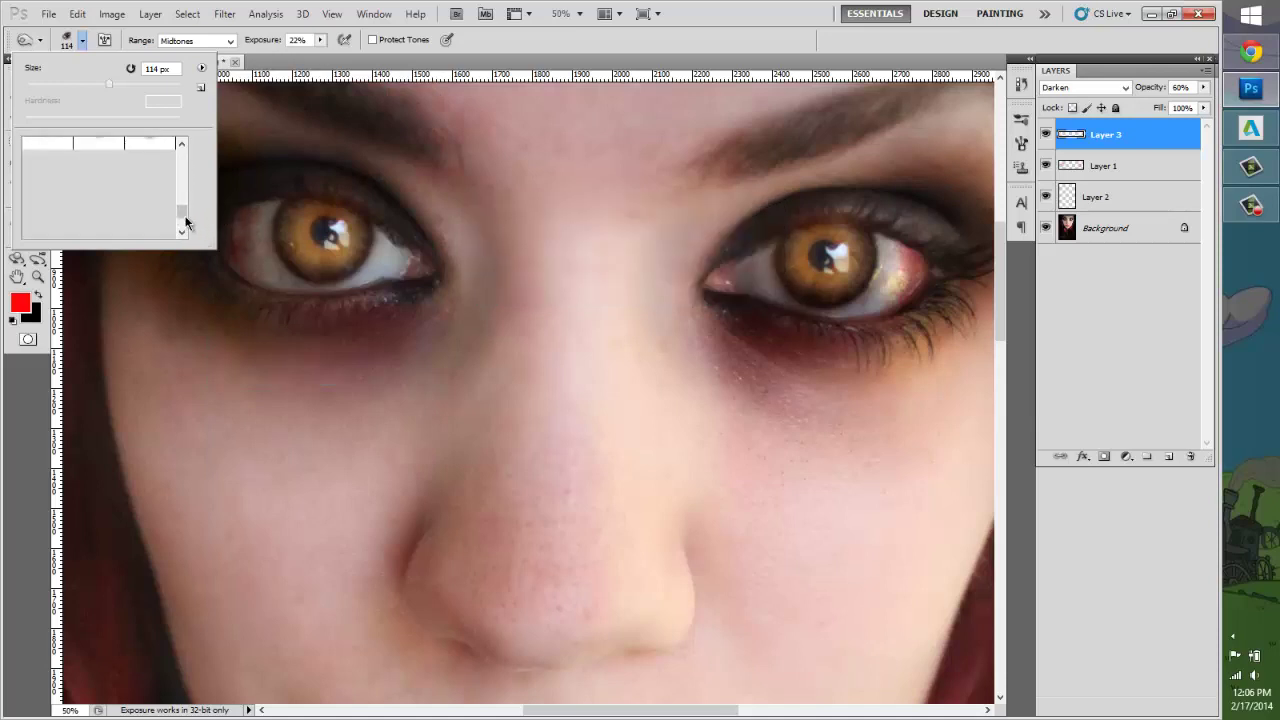
left_click(179, 232)
left_click(99, 214)
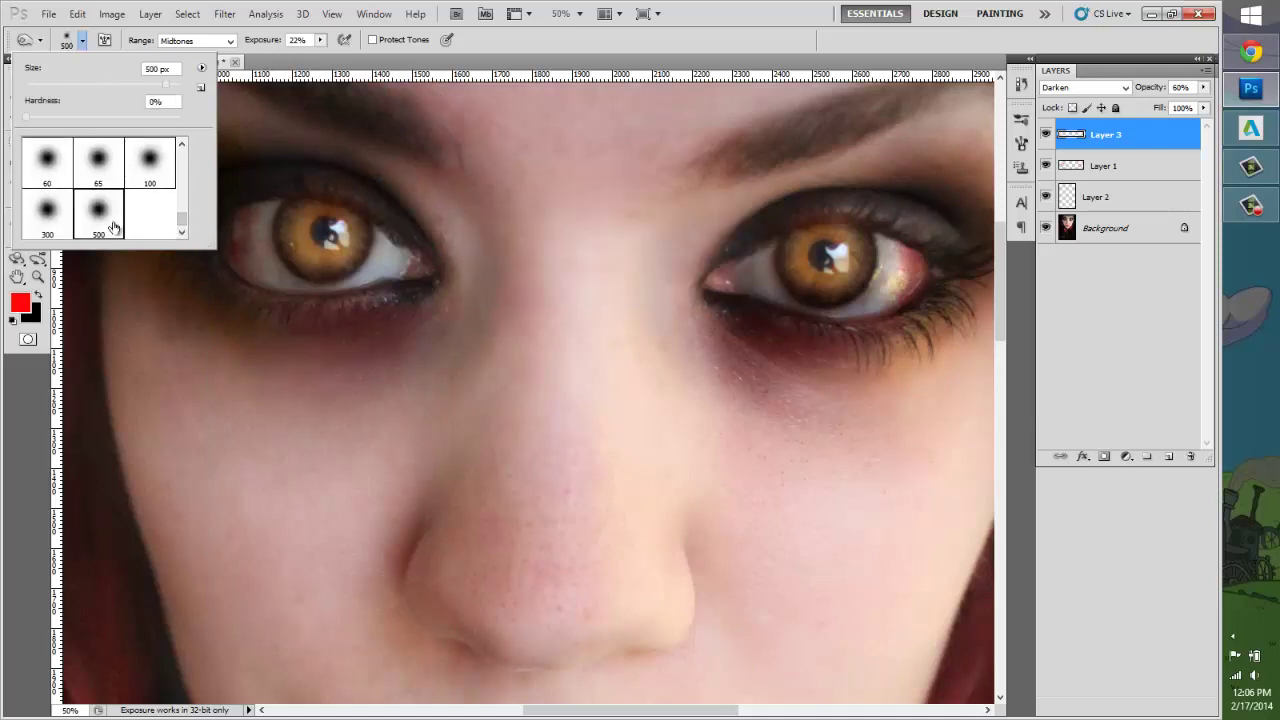
left_click(300, 229)
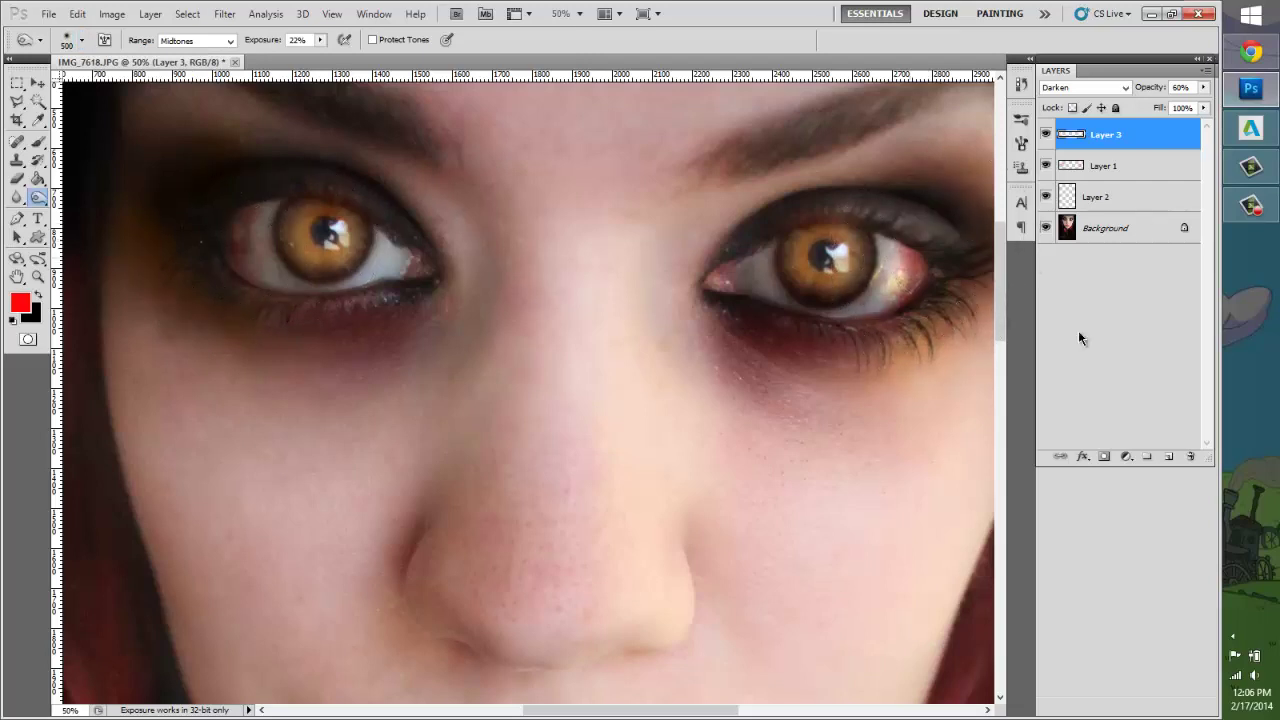
Step: Target the Background layer, fit the photo to screen, deselect, then zoom to 50% on the face
left_click(1105, 231)
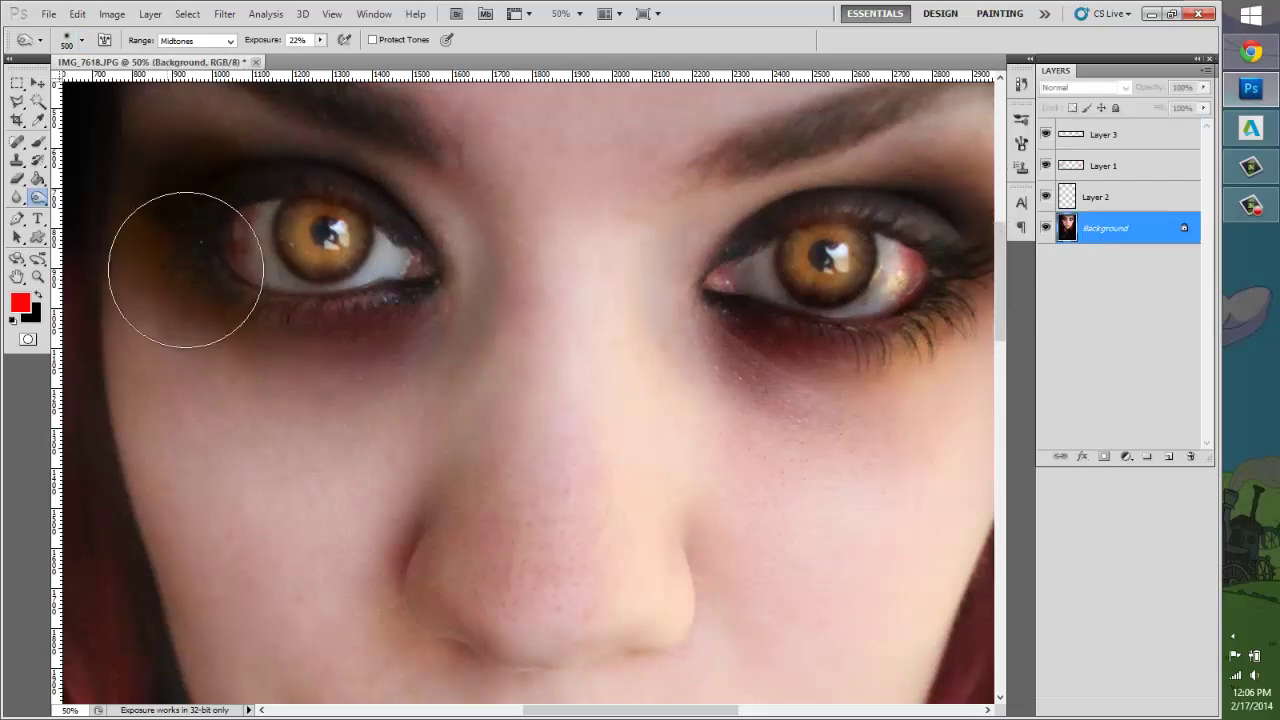
left_click(38, 277)
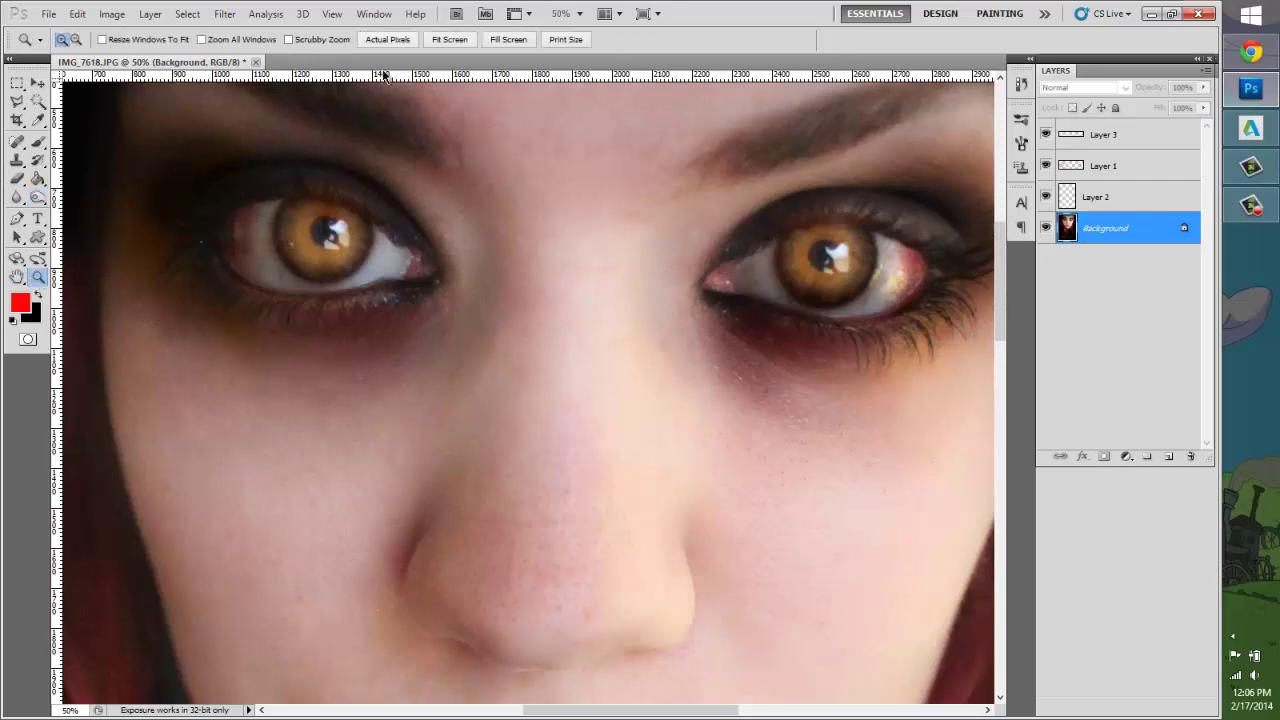
left_click(440, 39)
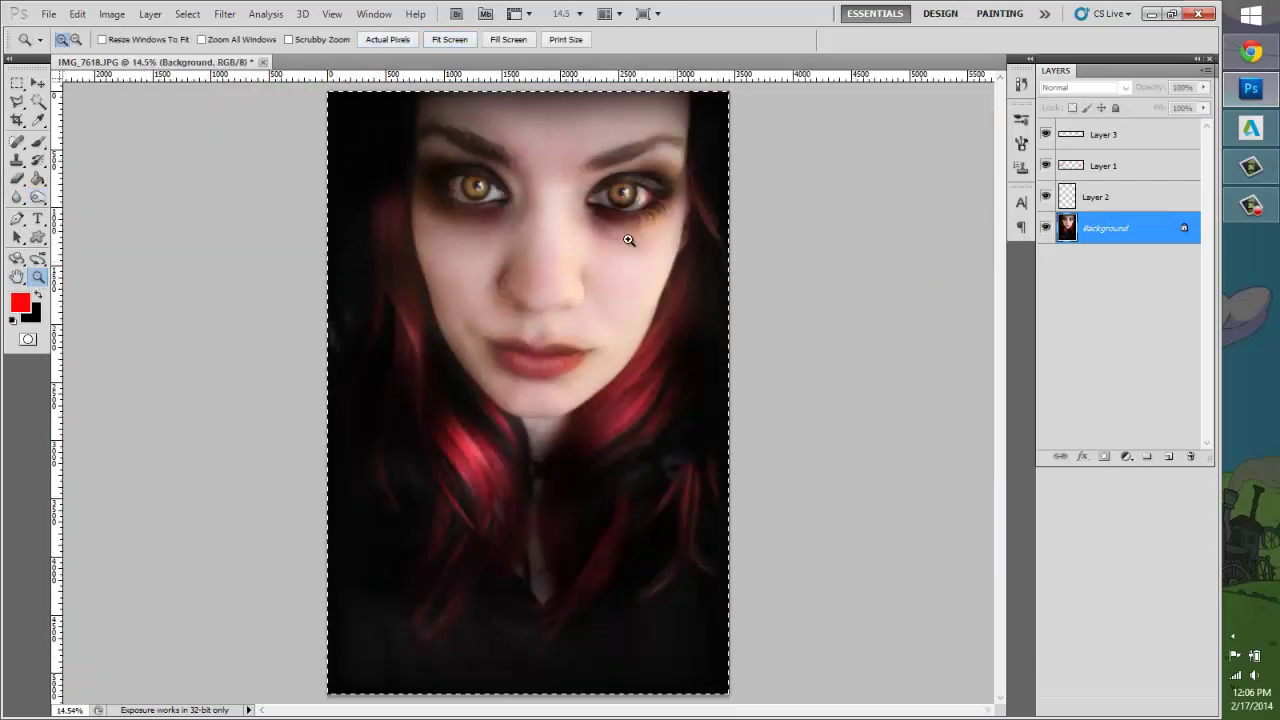
key("ctrl+d")
left_click_drag(511, 205, 587, 210)
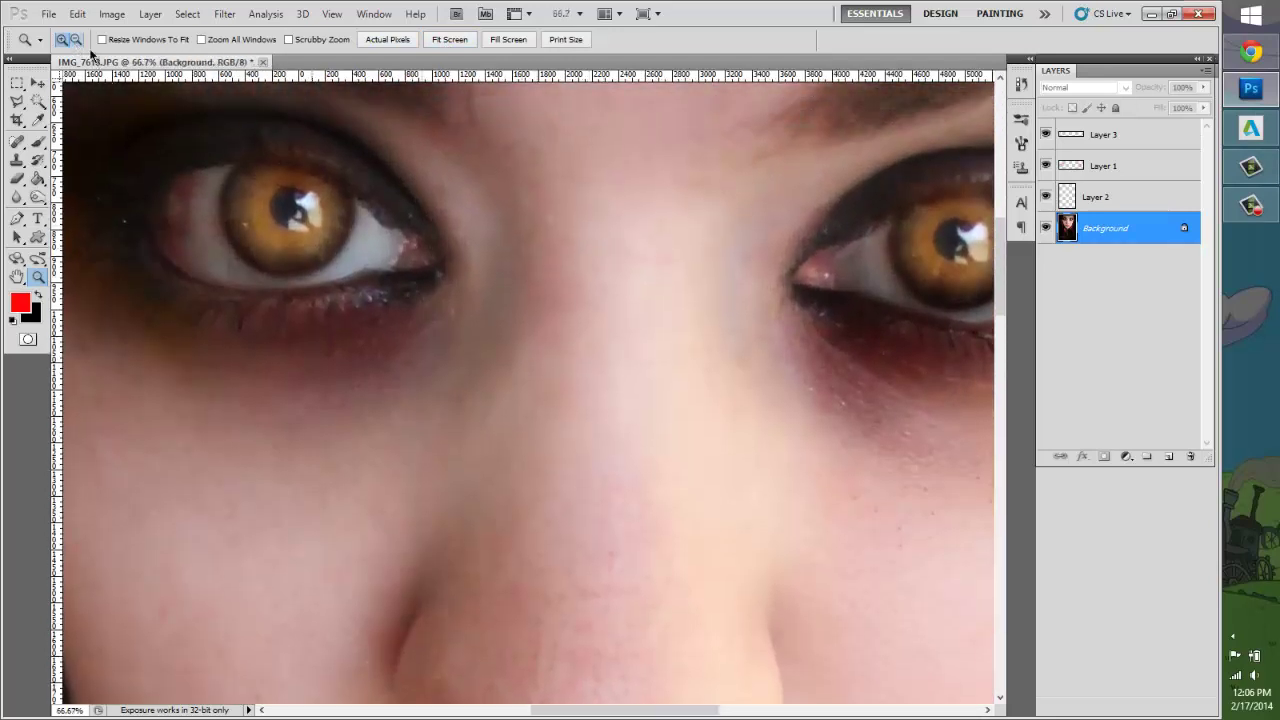
left_click(75, 39)
left_click(600, 256)
Step: On Layer 3, brush red veining onto the white of the left eye
left_click(1107, 142)
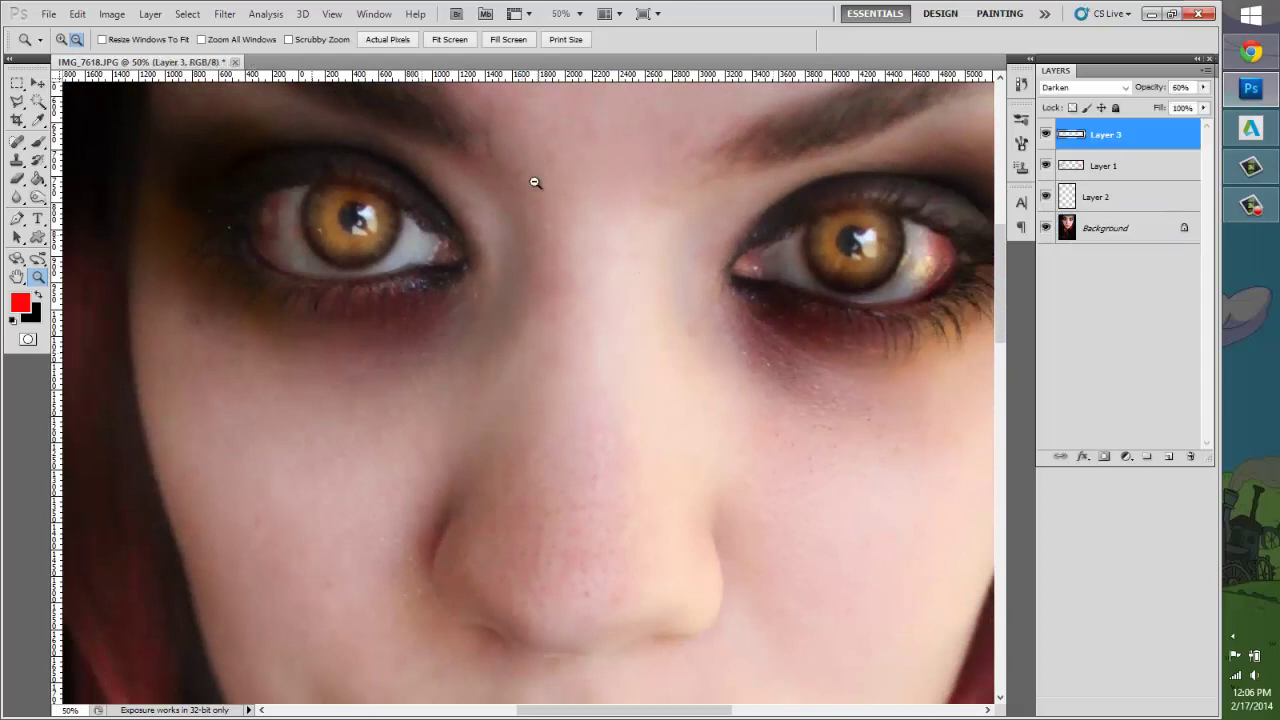
left_click(38, 141)
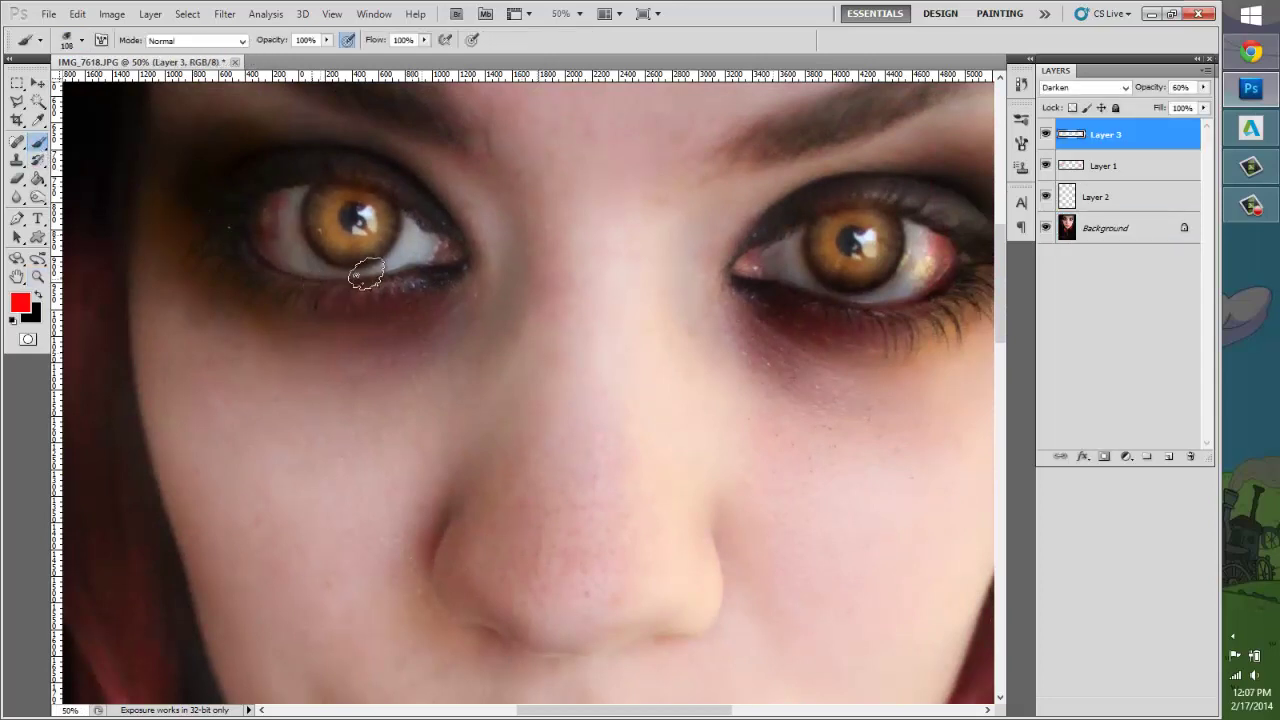
left_click_drag(413, 262, 432, 252)
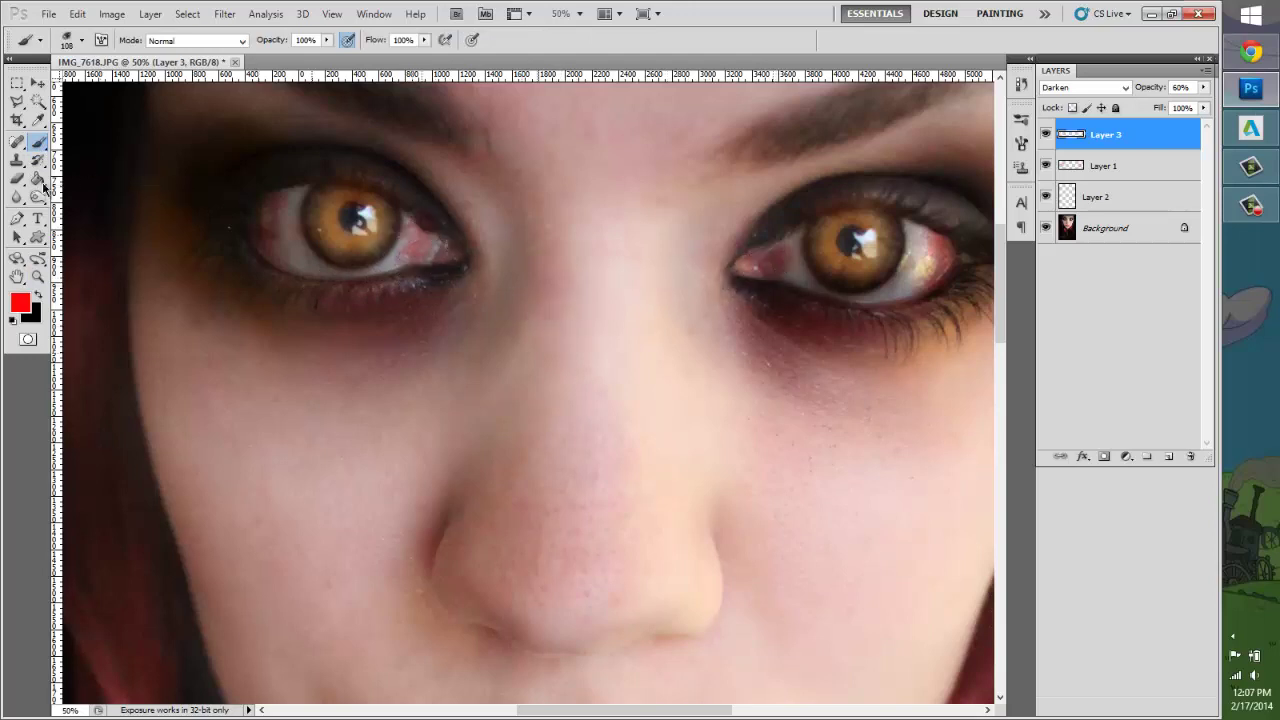
left_click(17, 178)
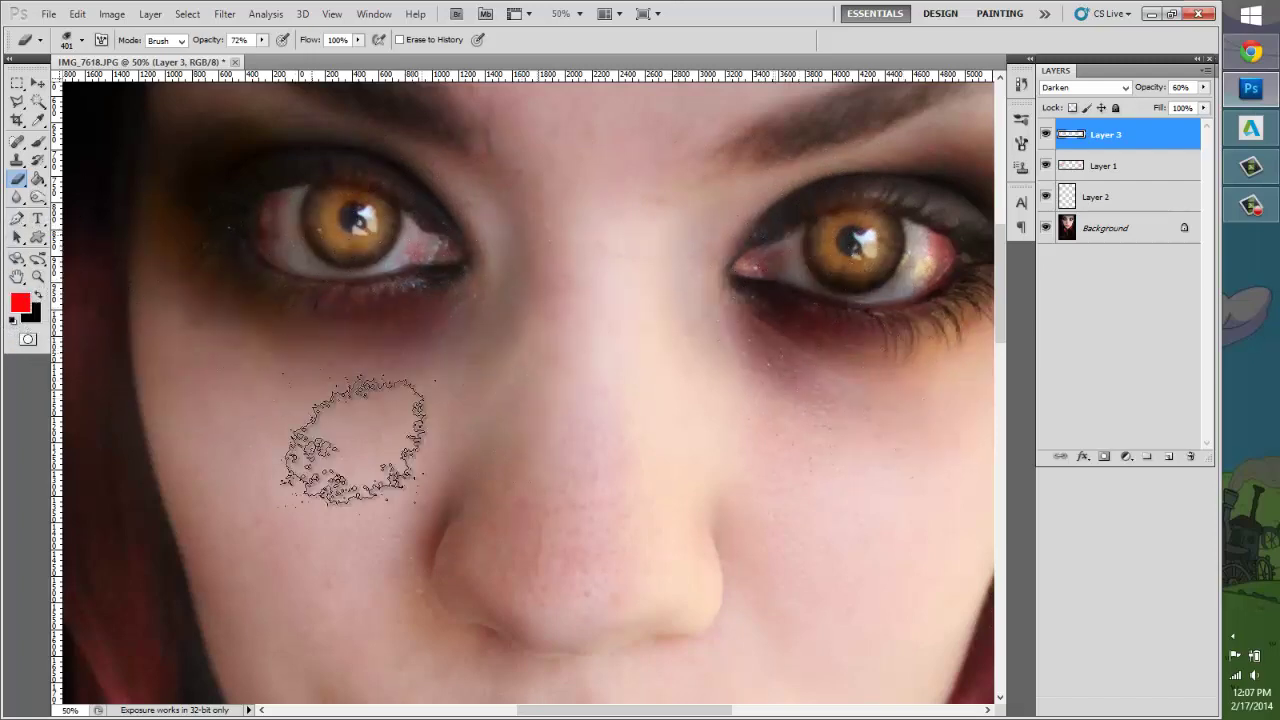
Step: Brush more red on the left eye white beside the iris and around the right iris
left_click(38, 141)
mouse_move(284, 207)
left_mouse_down()
mouse_move(309, 197)
mouse_move(310, 233)
mouse_move(354, 263)
mouse_move(371, 240)
mouse_move(390, 244)
left_mouse_up()
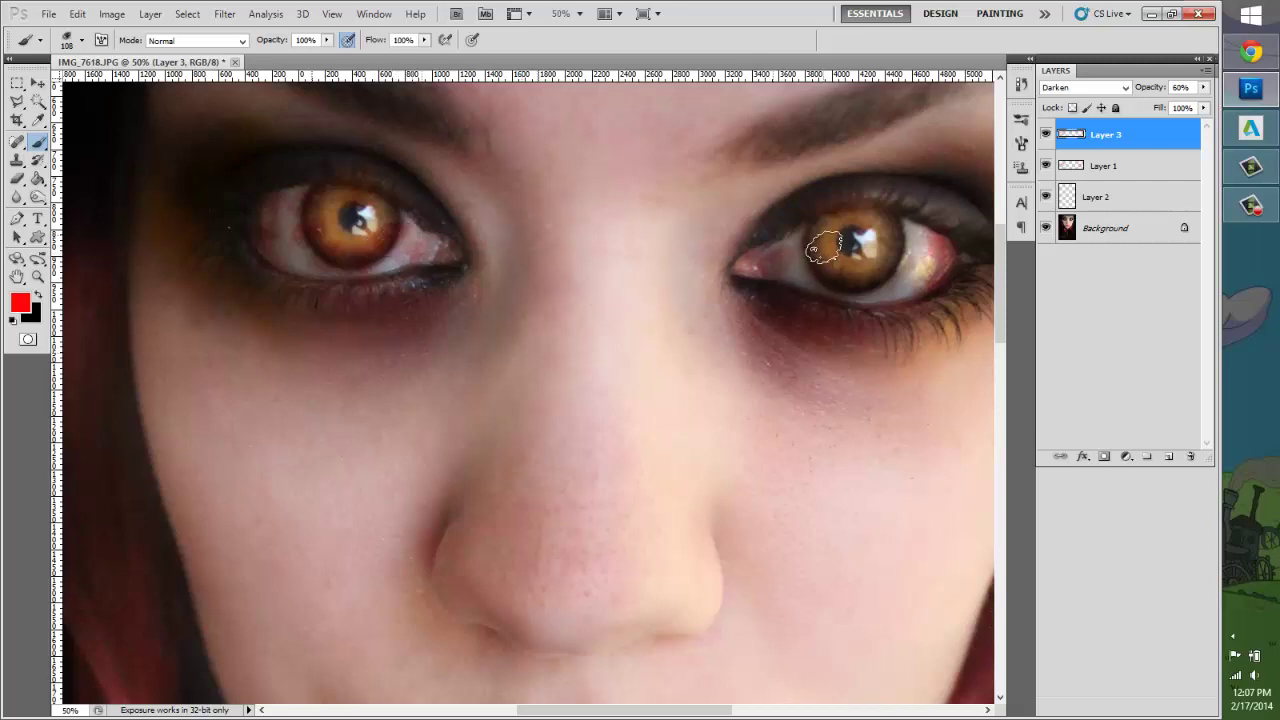
mouse_move(836, 278)
left_mouse_down()
mouse_move(889, 282)
mouse_move(905, 228)
left_mouse_up()
Step: Erase the excess tint from the irises with the 300 px soft eraser preset
left_click(16, 178)
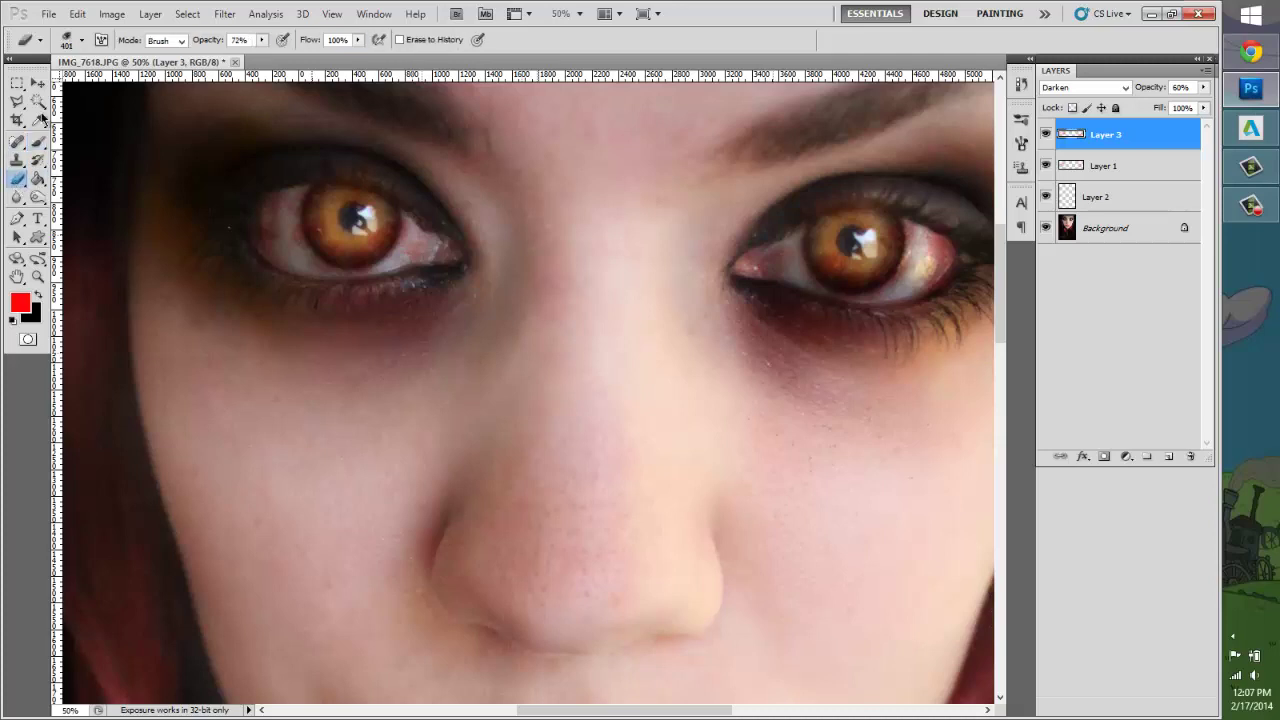
left_click(83, 41)
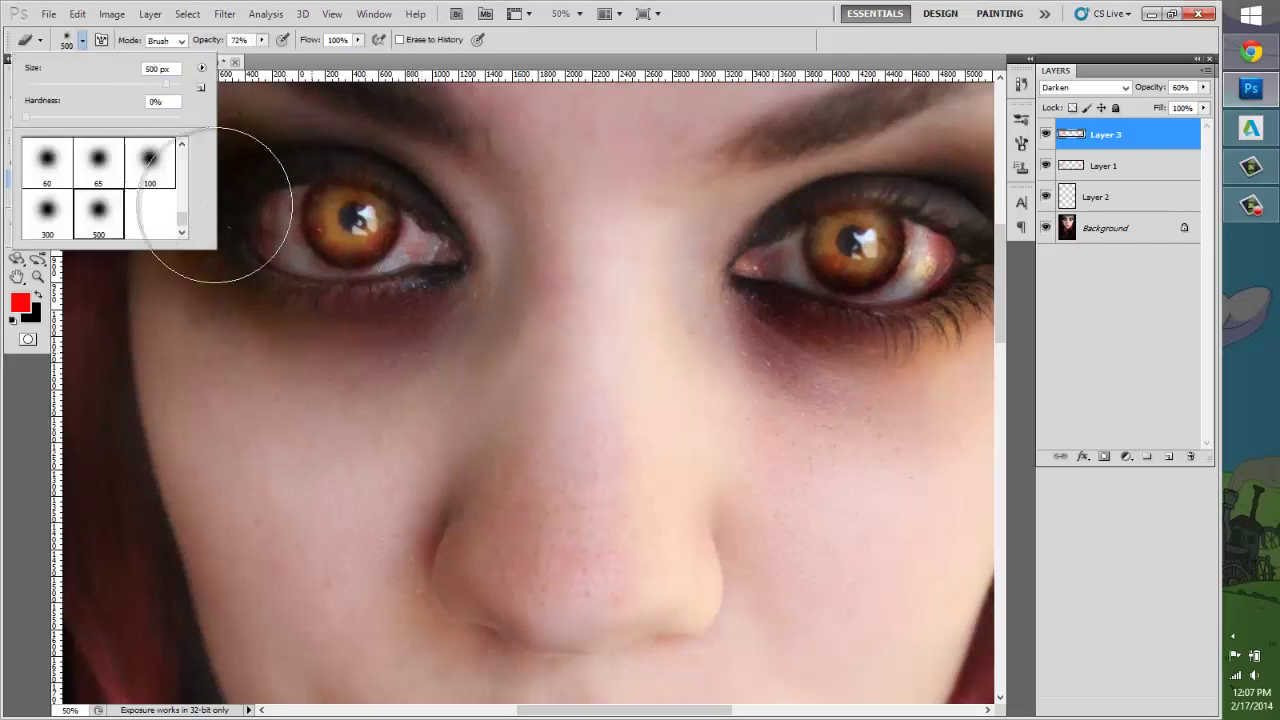
left_click(47, 210)
left_click(350, 224)
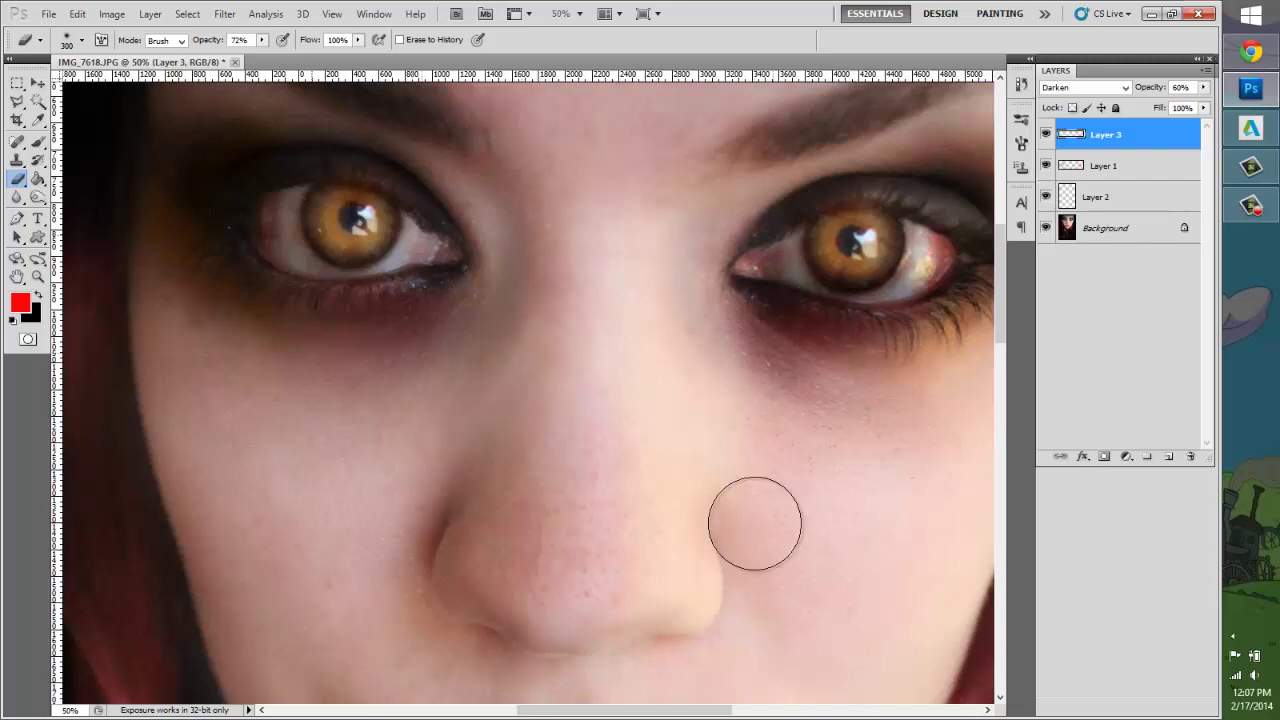
left_click(38, 198)
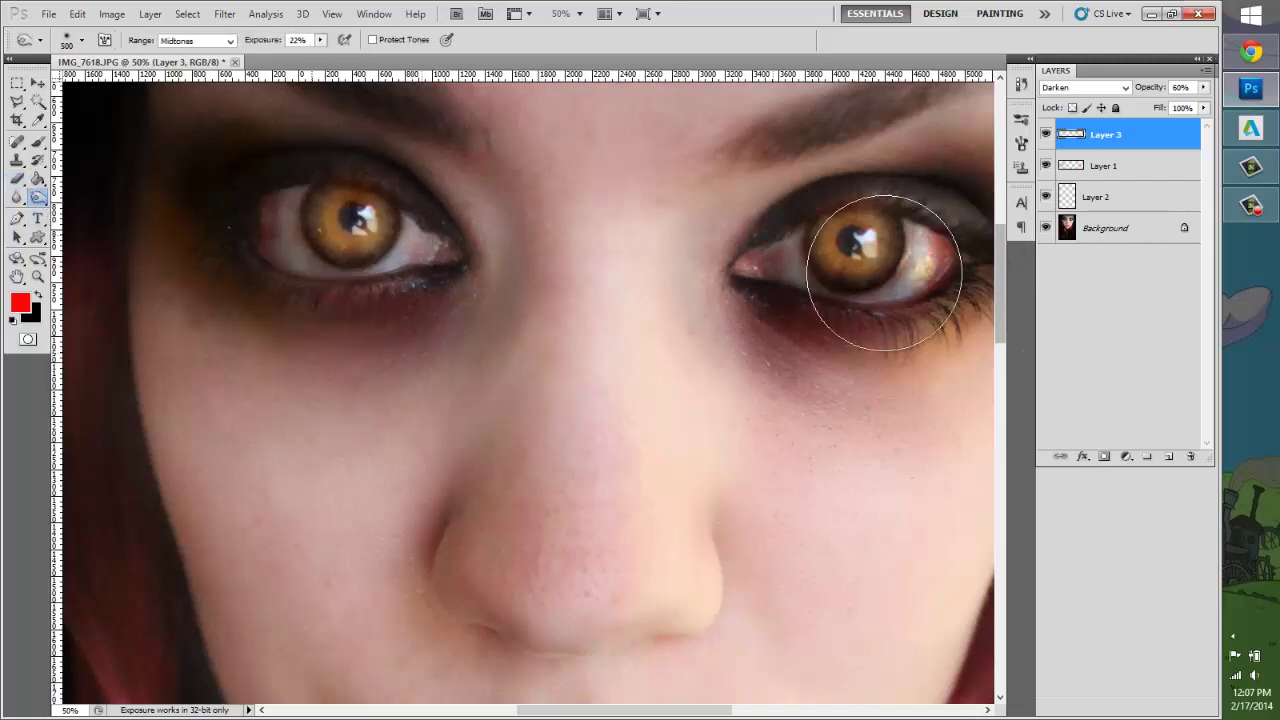
key("v")
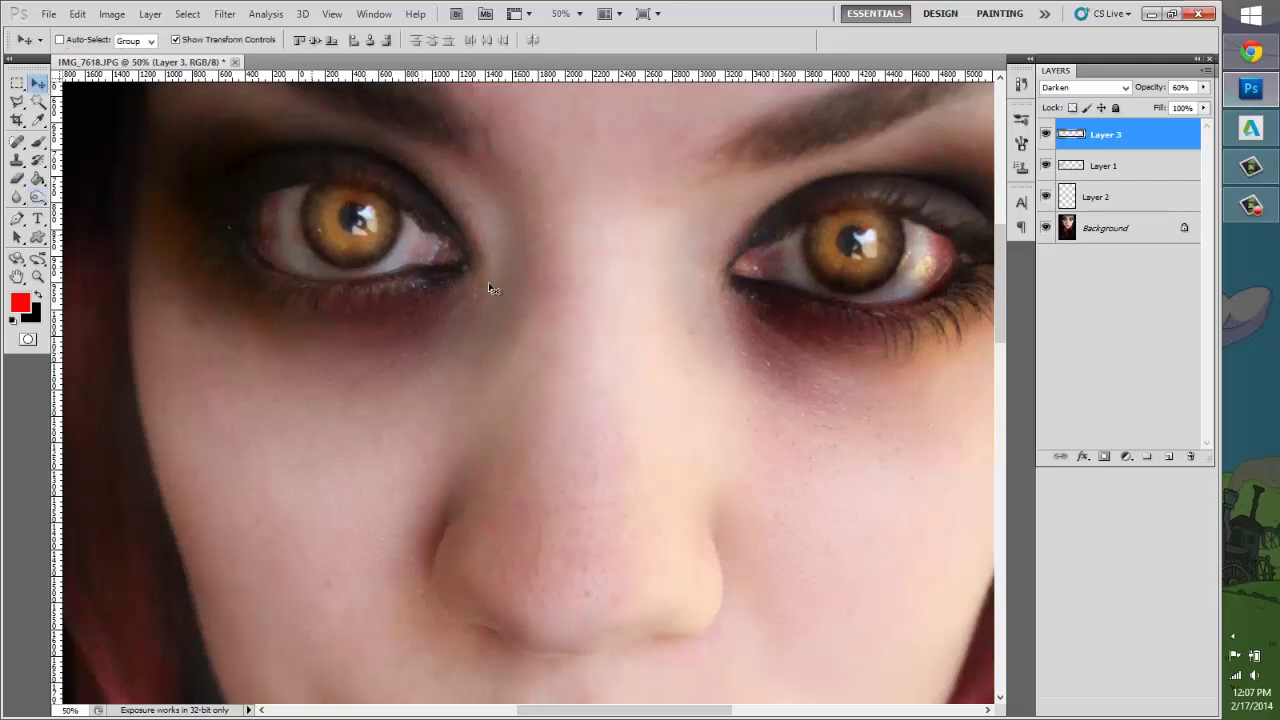
left_click(38, 277)
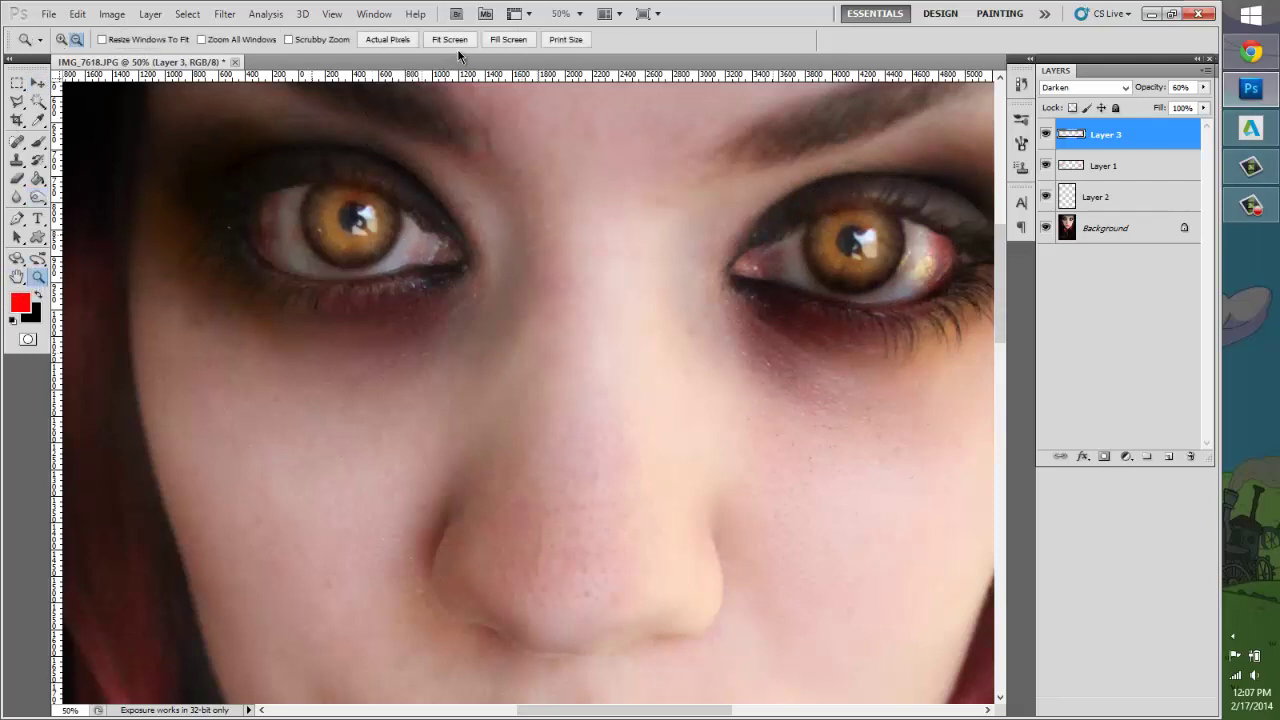
Step: Fit the finished portrait to the window and clear the selection with Ctrl+D
left_click(460, 43)
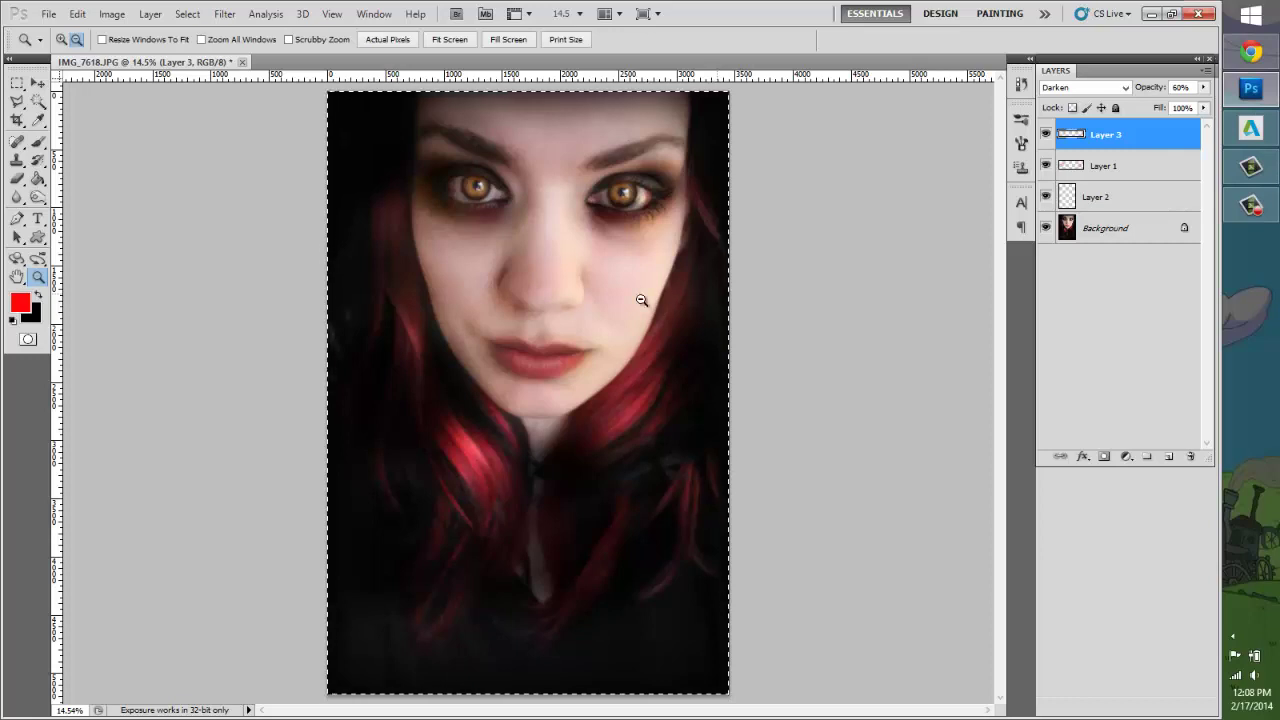
left_click(17, 84)
left_click(37, 101)
key("ctrl+d")
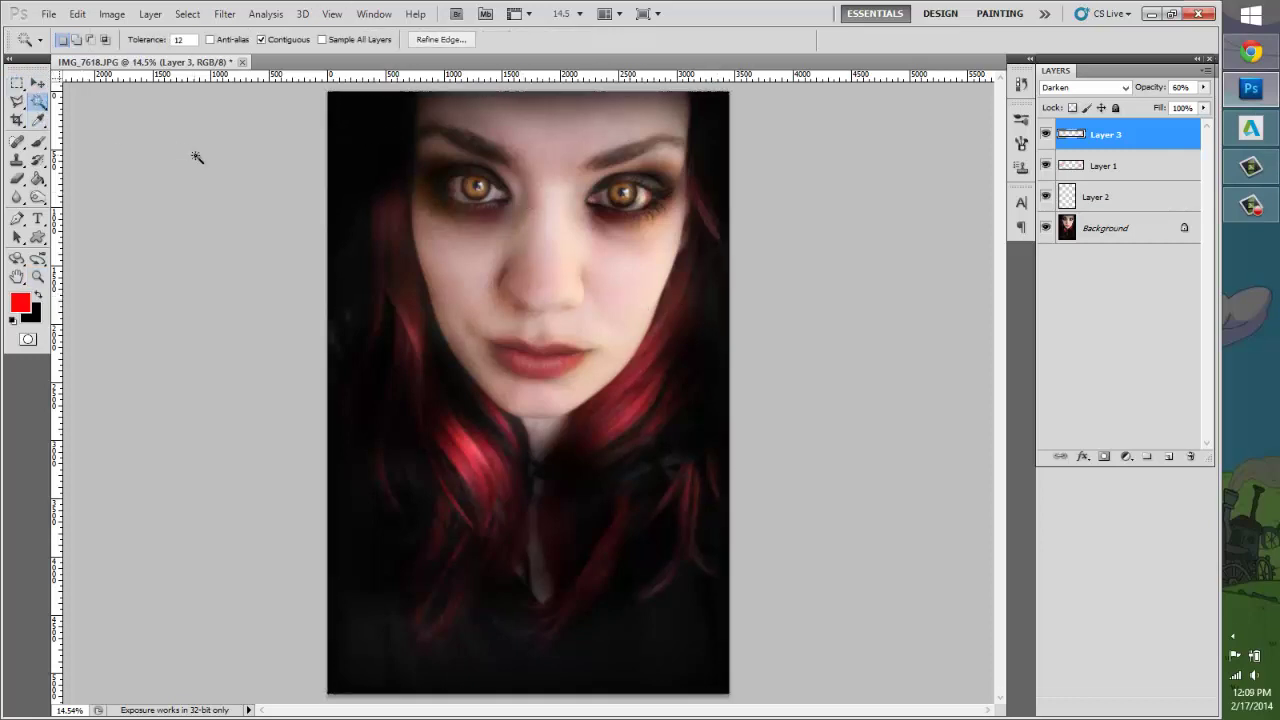